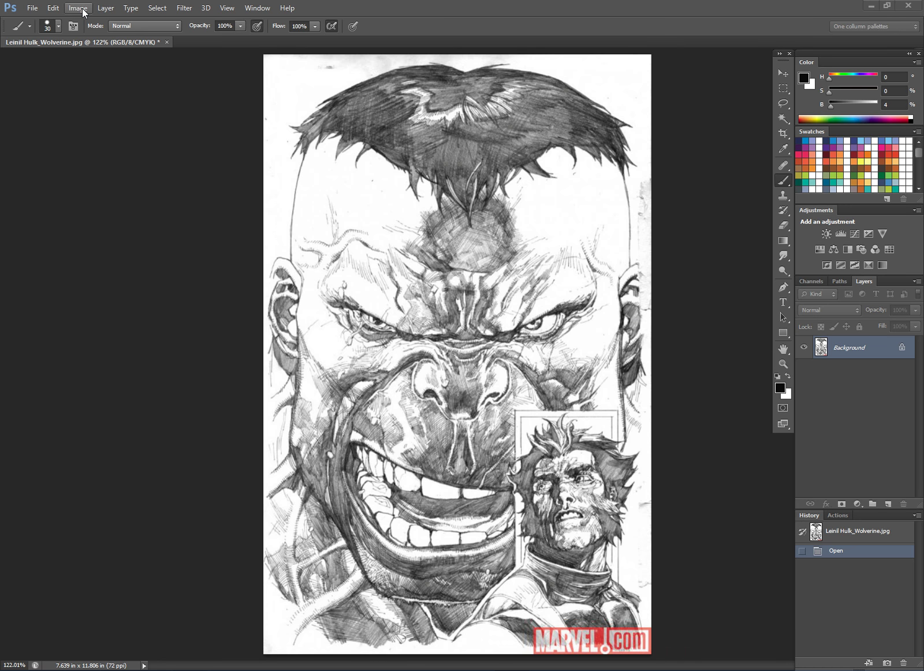
- Raise the image resolution to 300 pixels/inch with resampling on, keeping the document size
click(81, 10)
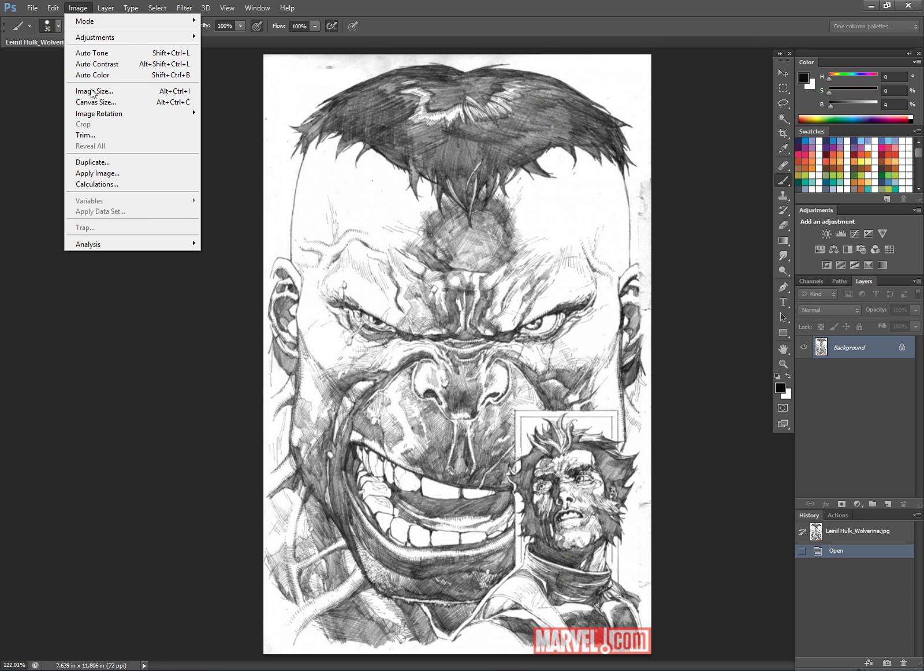
click(92, 91)
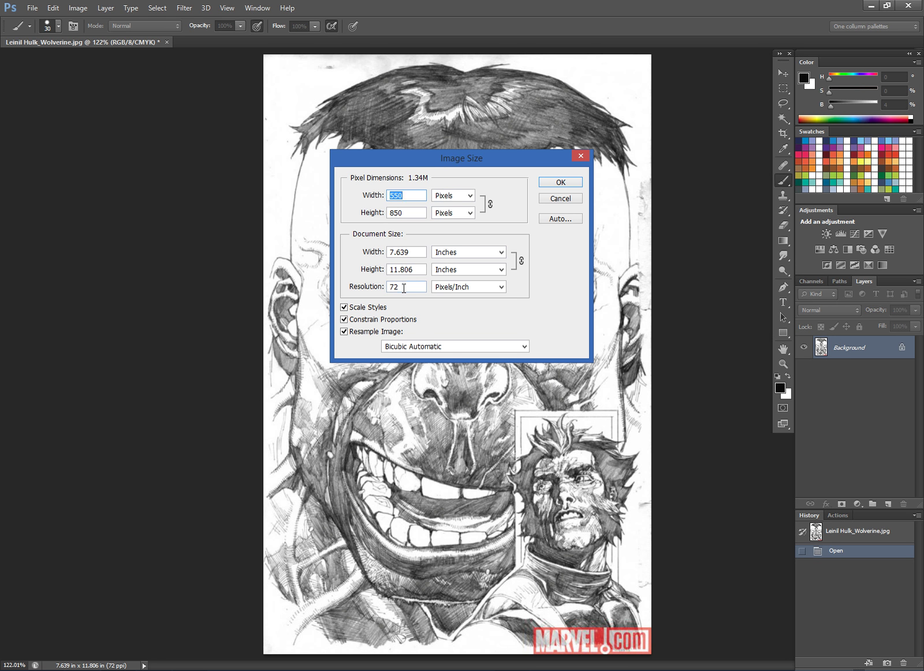
double_click(404, 287)
text(300)
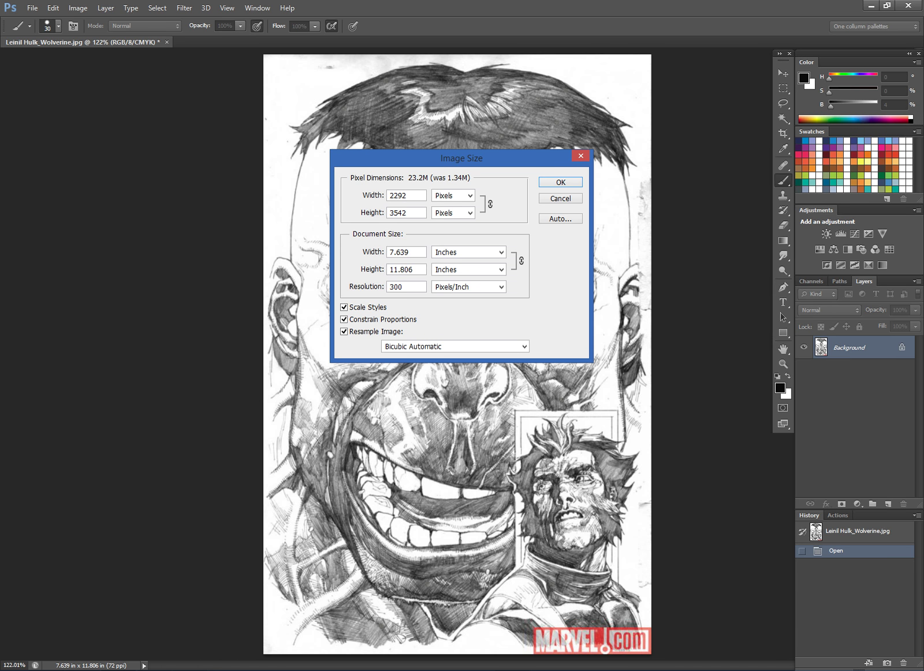
key(Return)
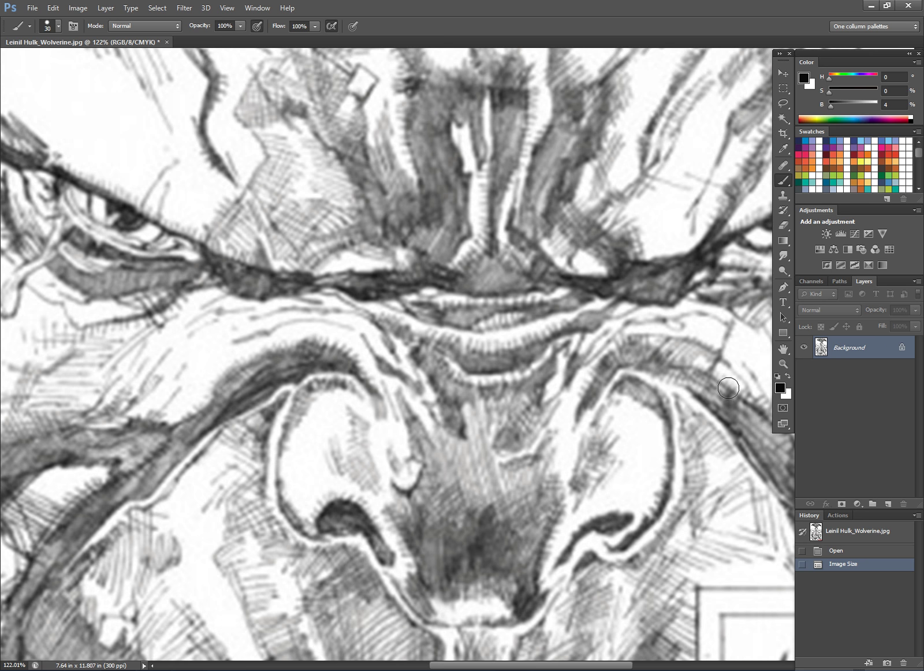
- Duplicate the Background layer within the same document under the name Background copy
drag(706, 403, 681, 402)
drag(680, 402, 525, 369)
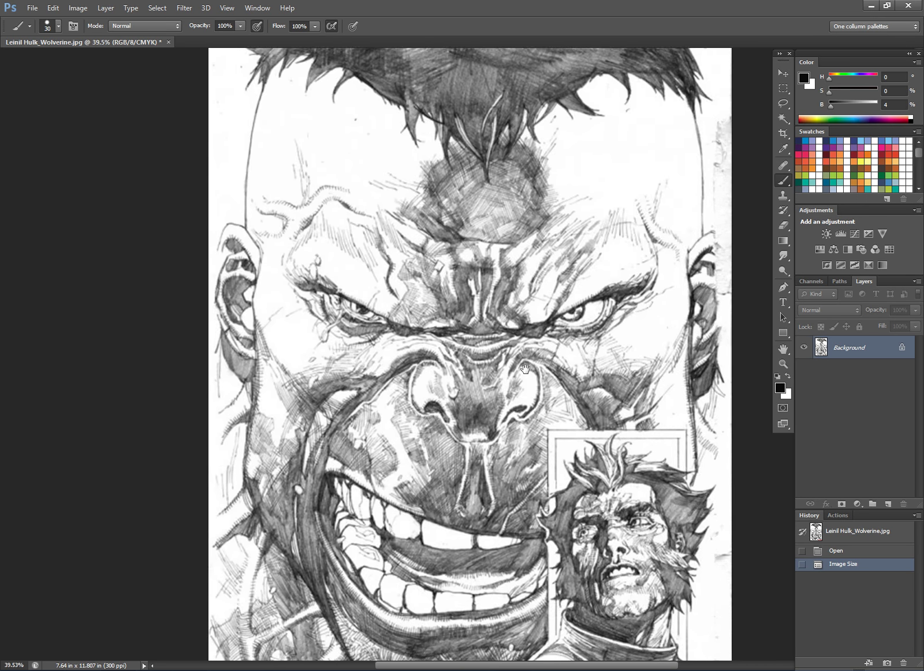
scroll(524, 369, down, 2)
drag(634, 420, 623, 374)
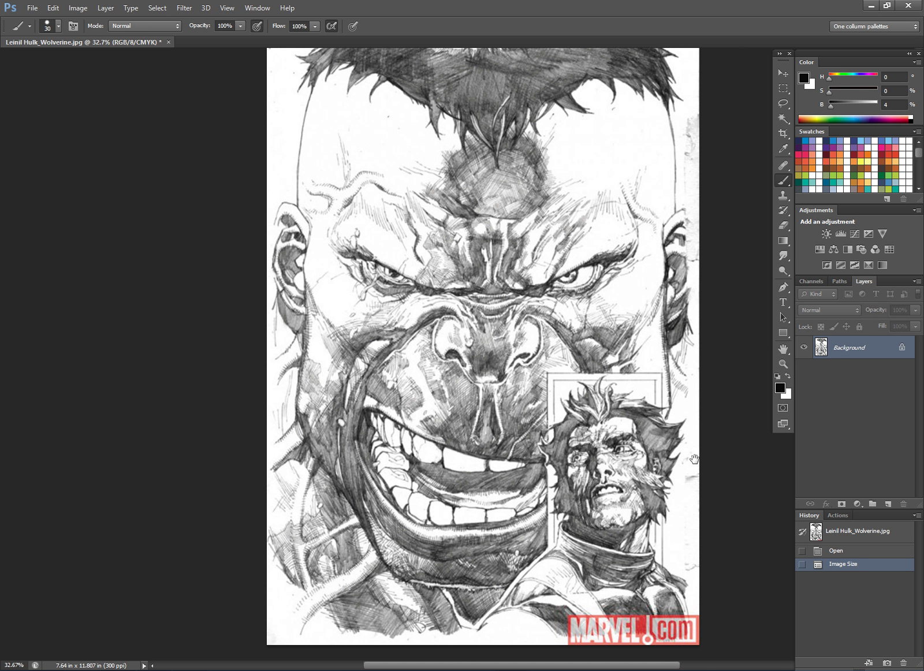
right_click(869, 352)
click(838, 376)
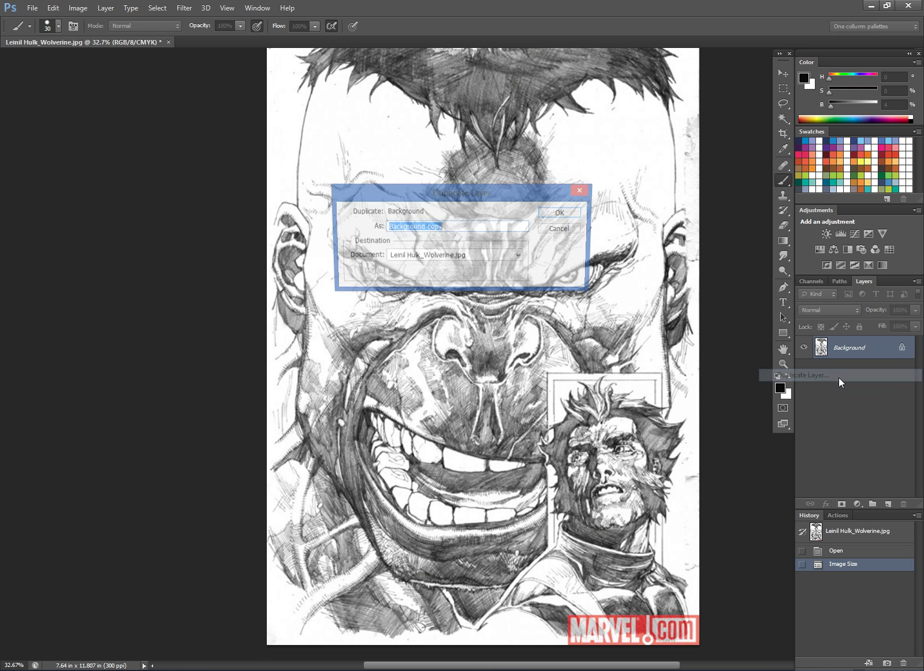
click(563, 214)
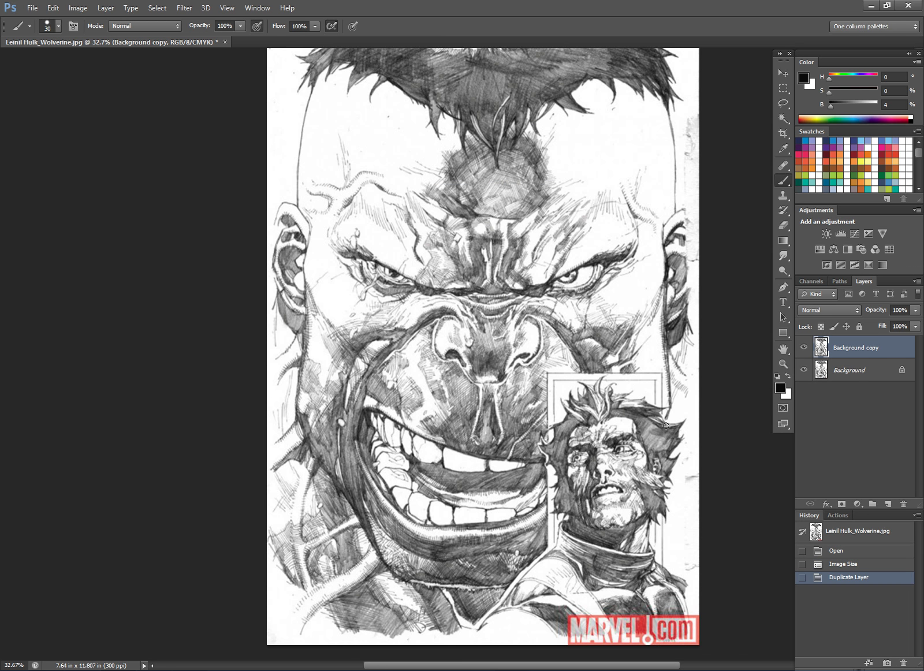
- Fill the original Background layer with solid white
click(861, 380)
click(902, 181)
key(alt+BackSpace)
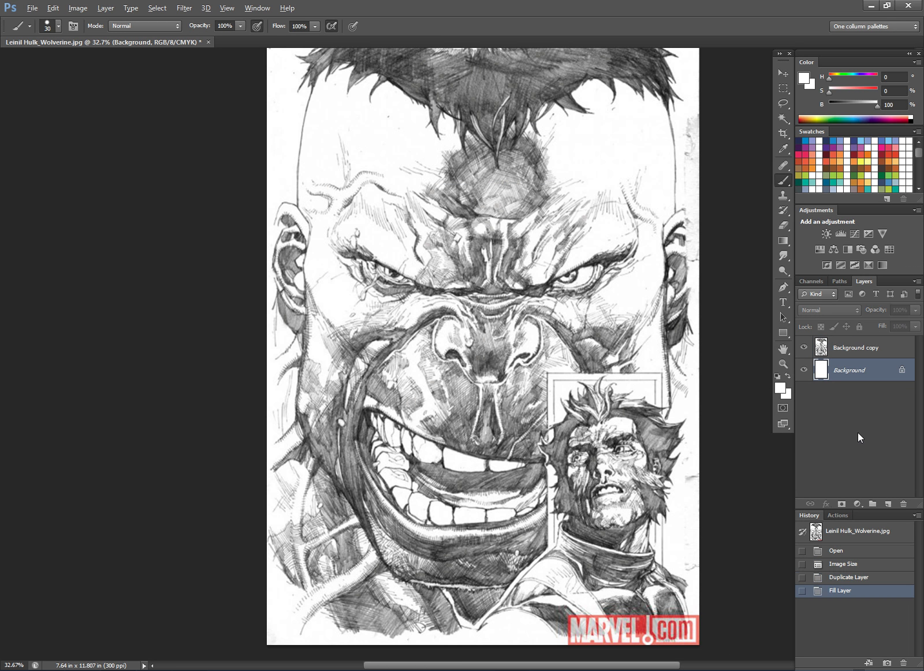
- Deepen the blacks and set the white point to input 245 in a Curves adjustment above Background copy, and merge it down
click(858, 352)
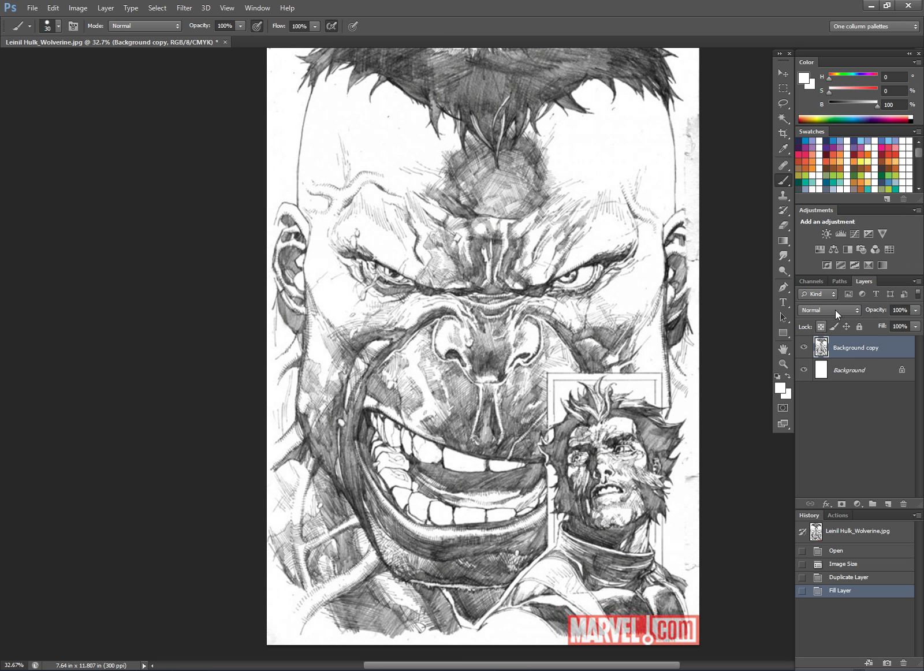
click(854, 234)
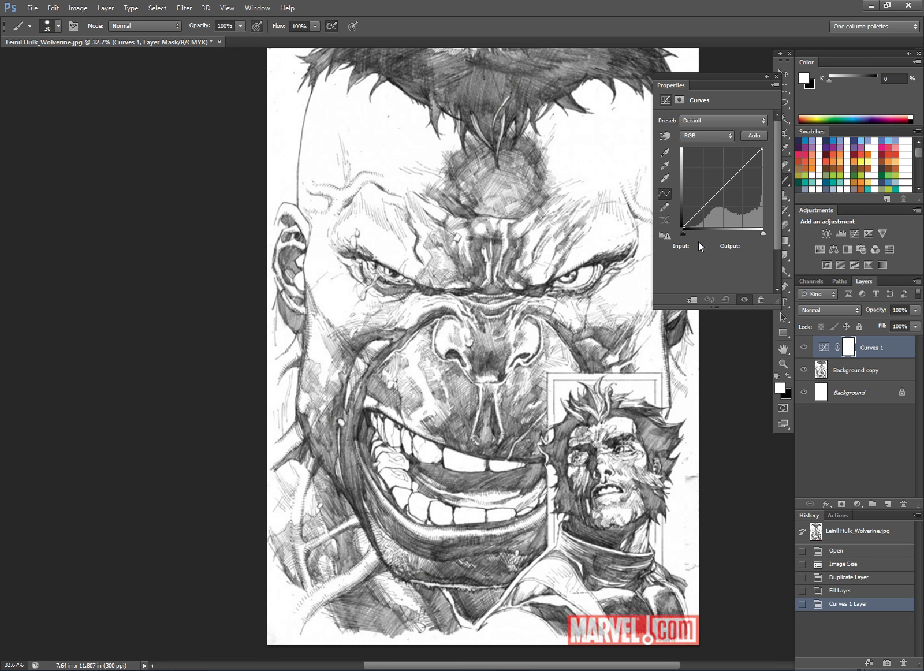
drag(685, 231, 692, 229)
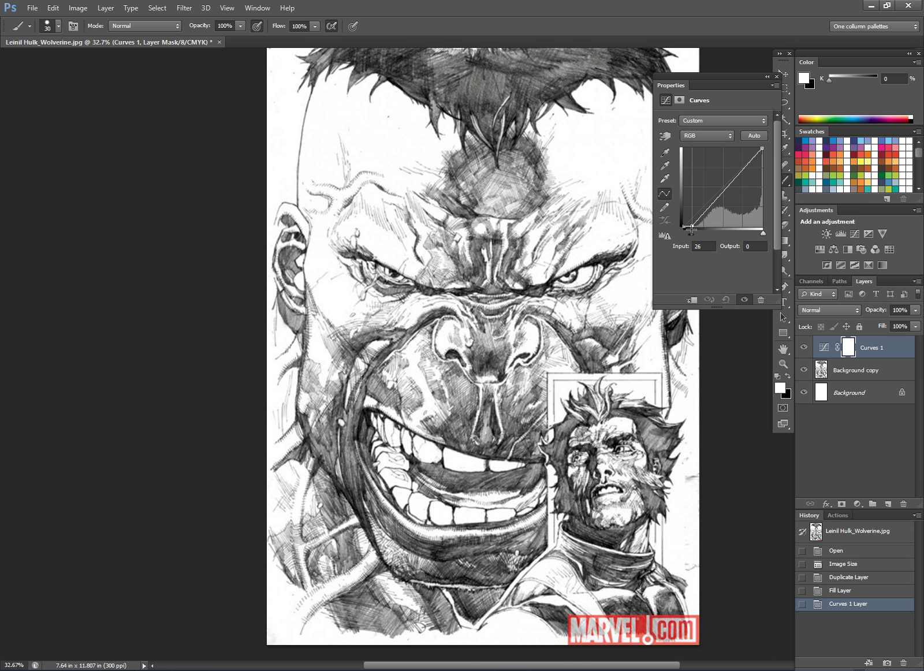
drag(762, 148, 761, 148)
drag(691, 233, 688, 233)
drag(760, 148, 759, 149)
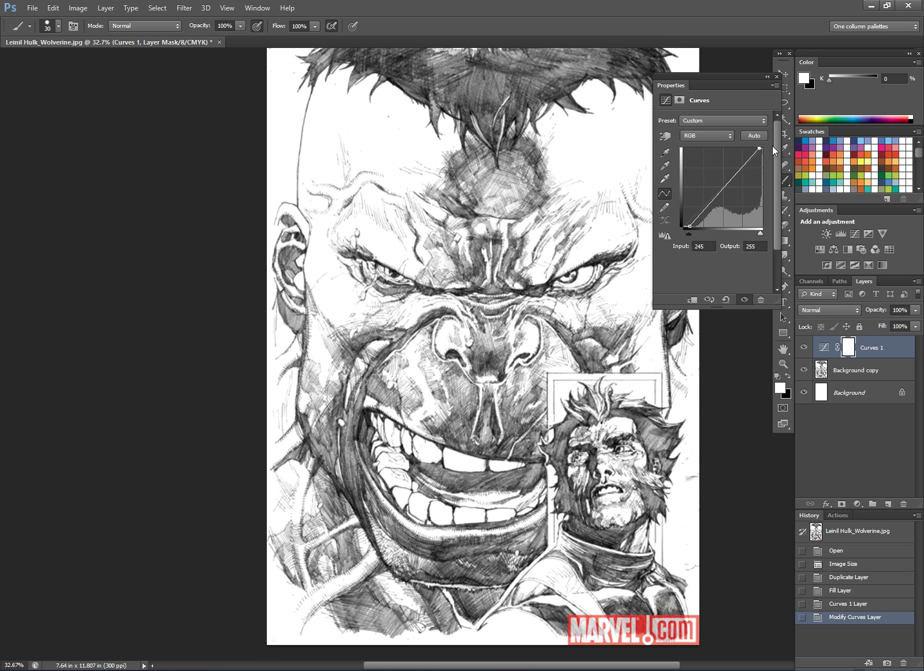
click(777, 76)
right_click(875, 354)
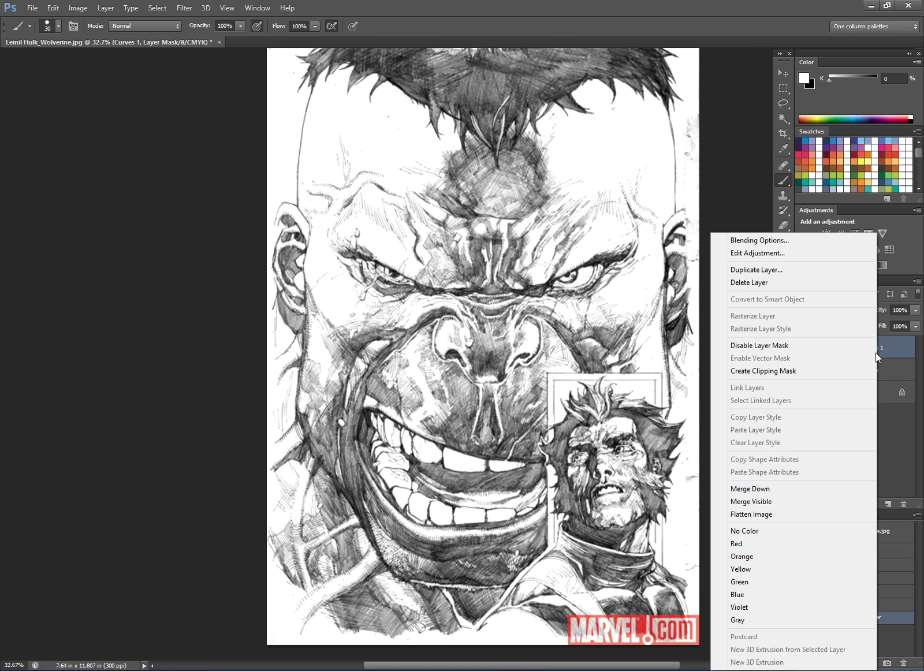
click(762, 489)
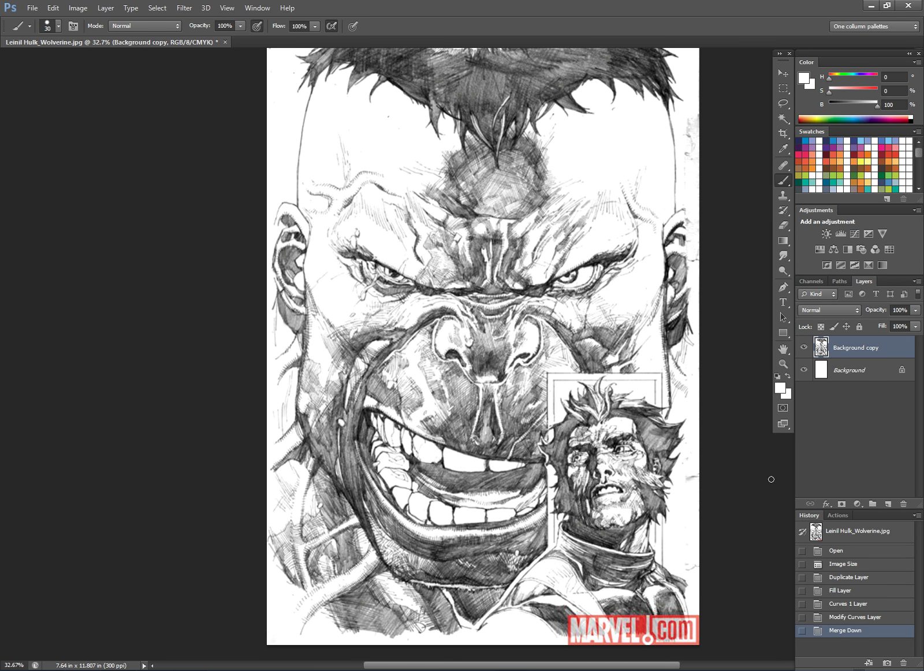
- Add a new layer above Background copy and set its blending mode to Multiply
click(841, 313)
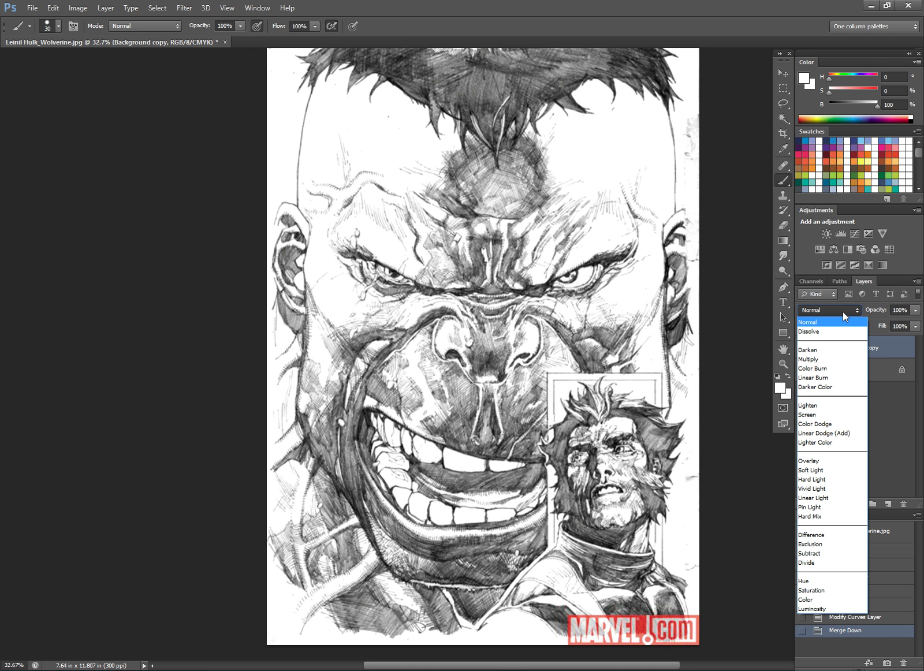
click(843, 311)
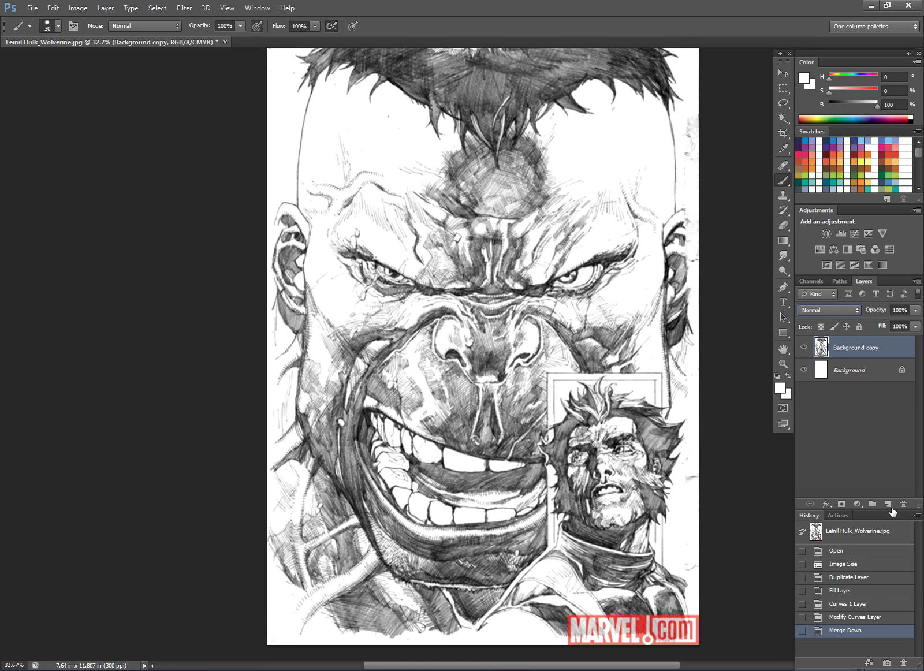
click(888, 504)
click(838, 307)
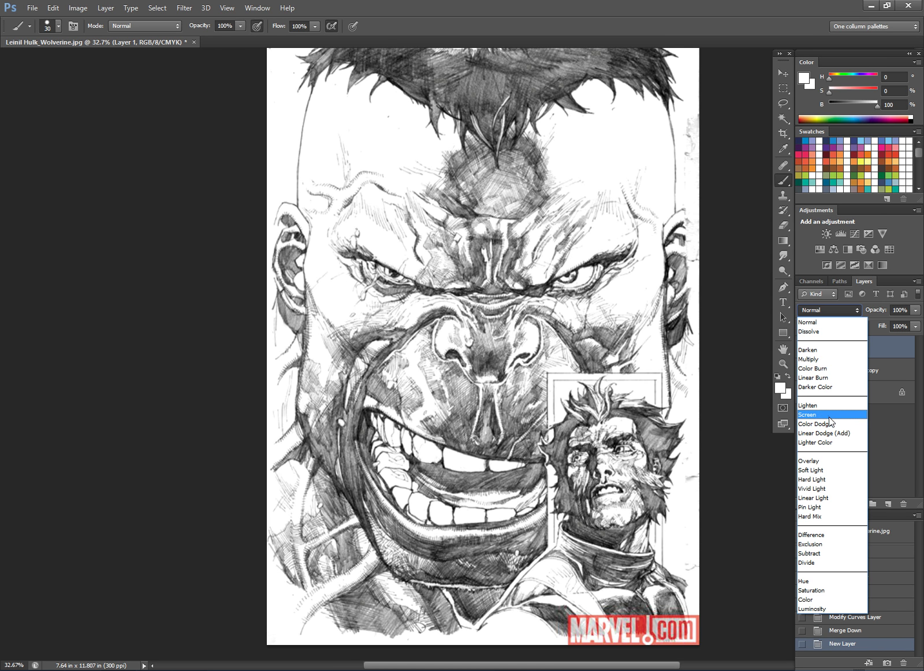
click(840, 359)
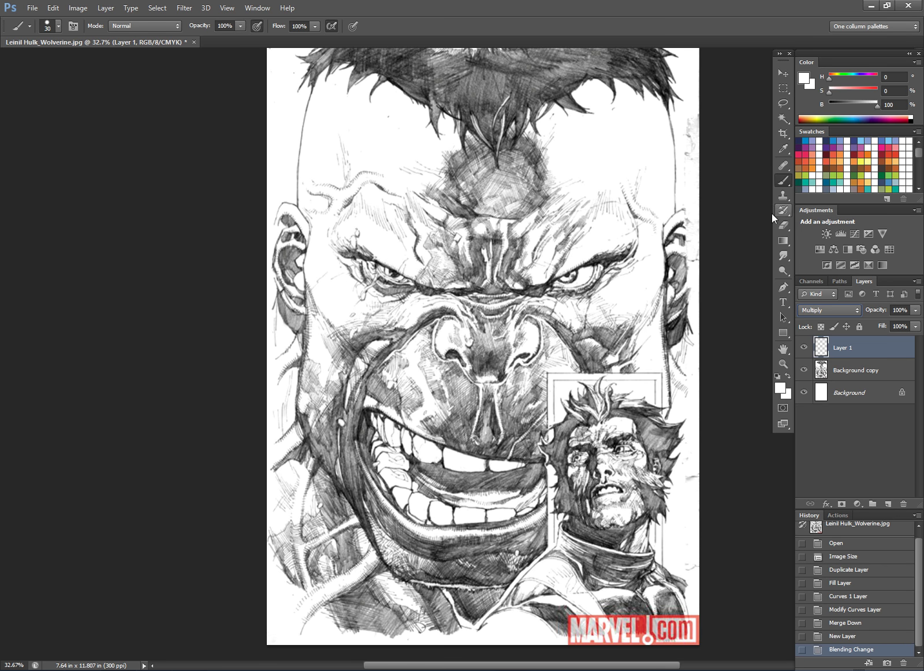
- Desaturate Background copy with a Hue/Saturation adjustment at saturation -100, and merge the adjustment down into it
scroll(721, 310, down, 2)
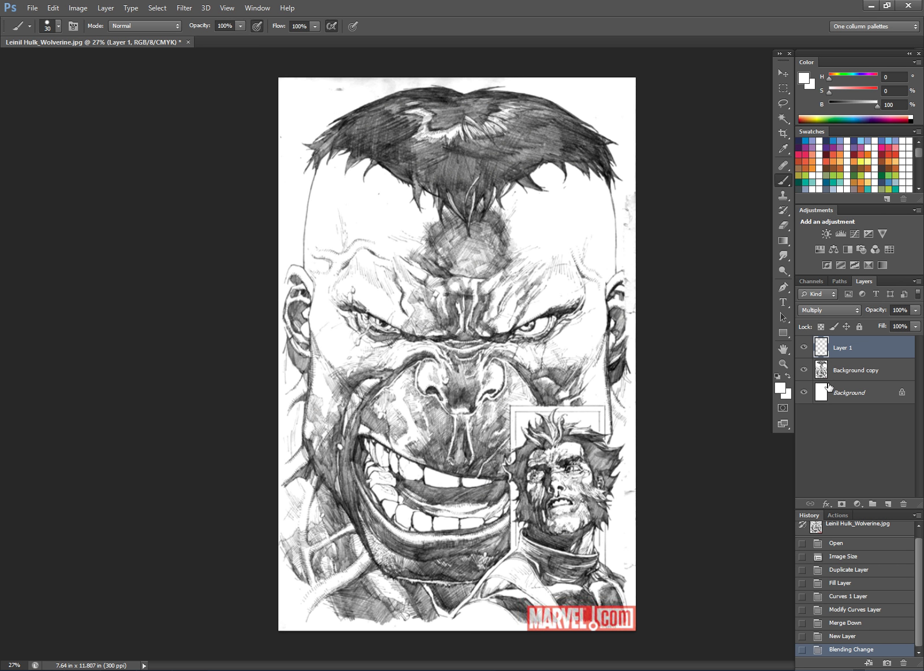
click(858, 373)
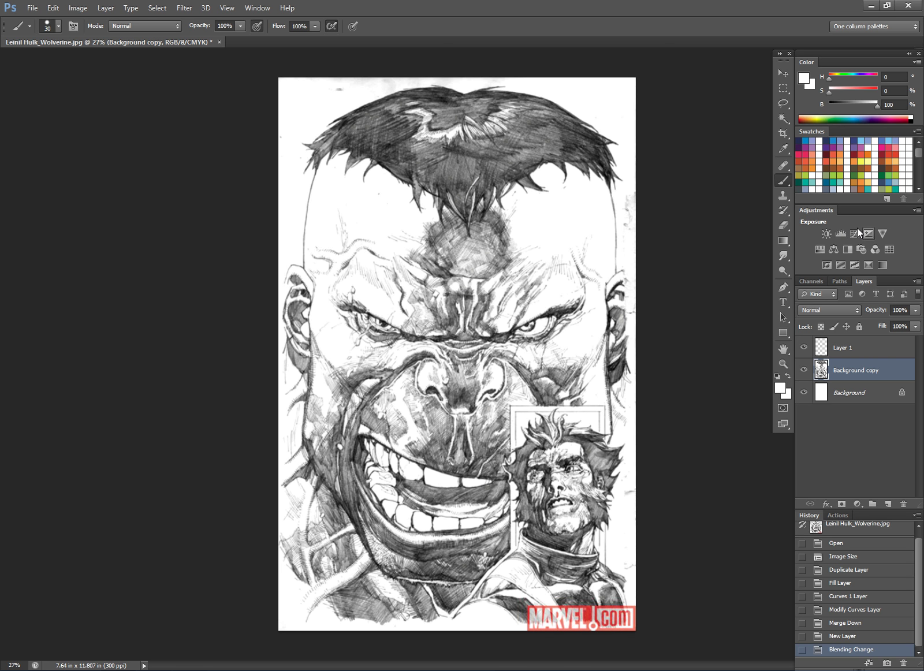
click(820, 250)
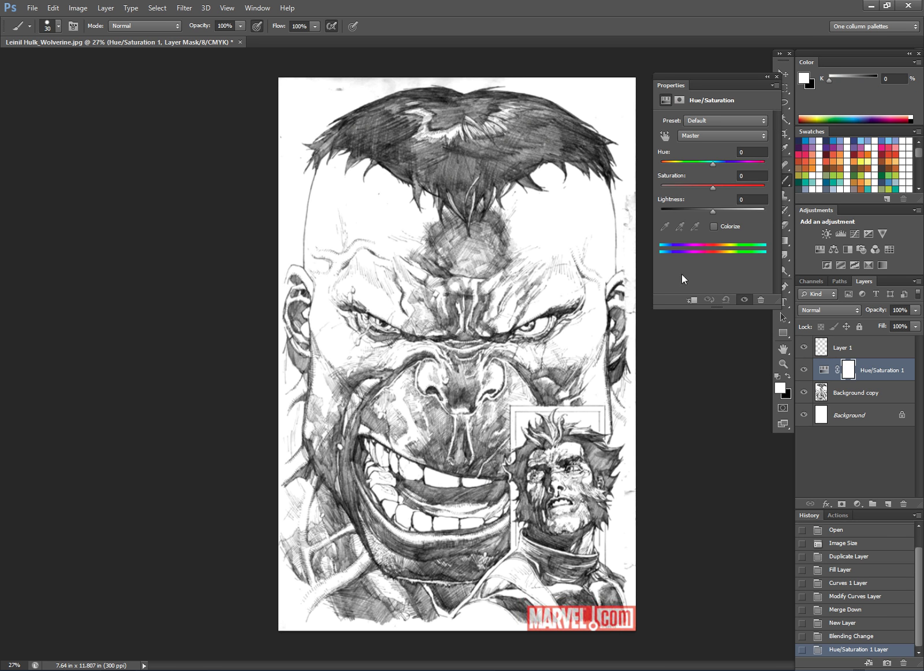
drag(712, 191, 615, 204)
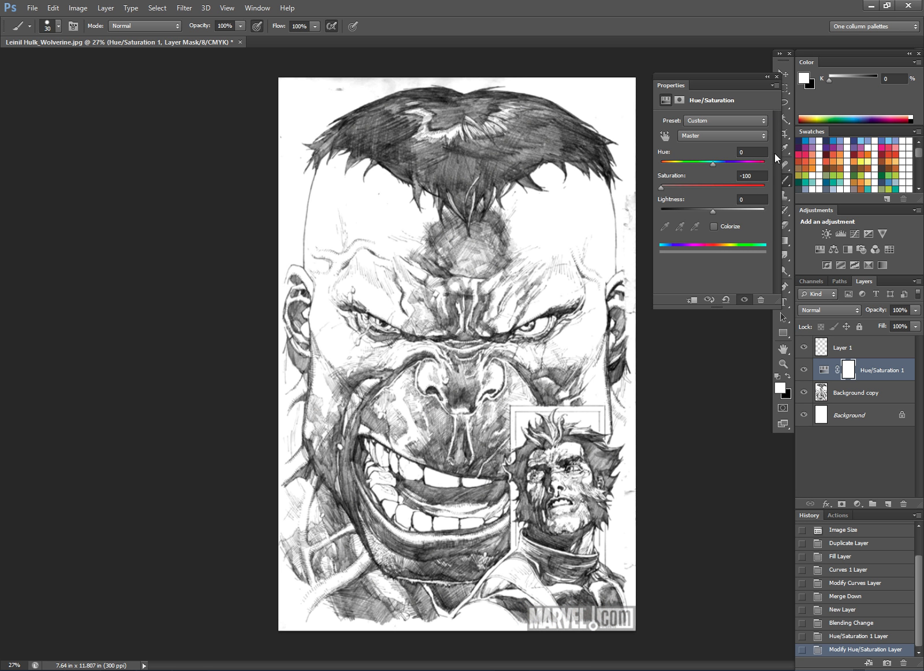
click(777, 77)
right_click(872, 377)
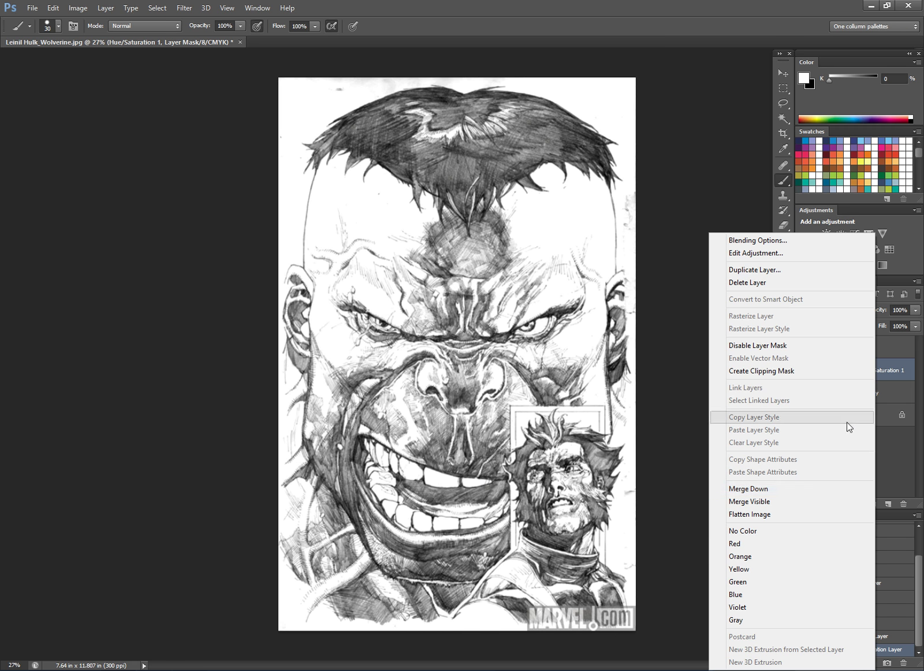
click(788, 494)
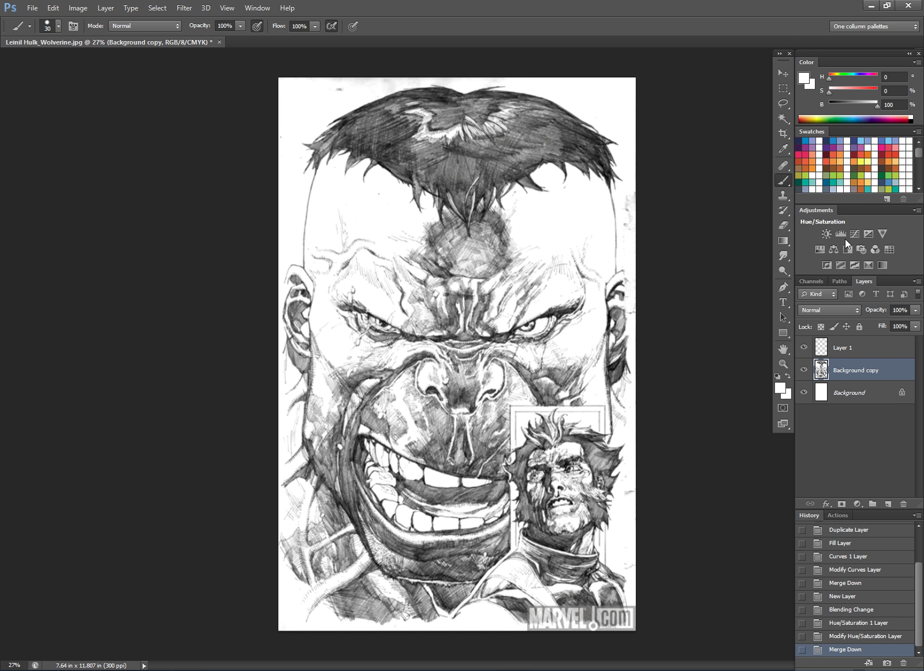
- Fill the Multiply layer with a dark green of hue 92, saturation 76 and brightness 31
click(871, 352)
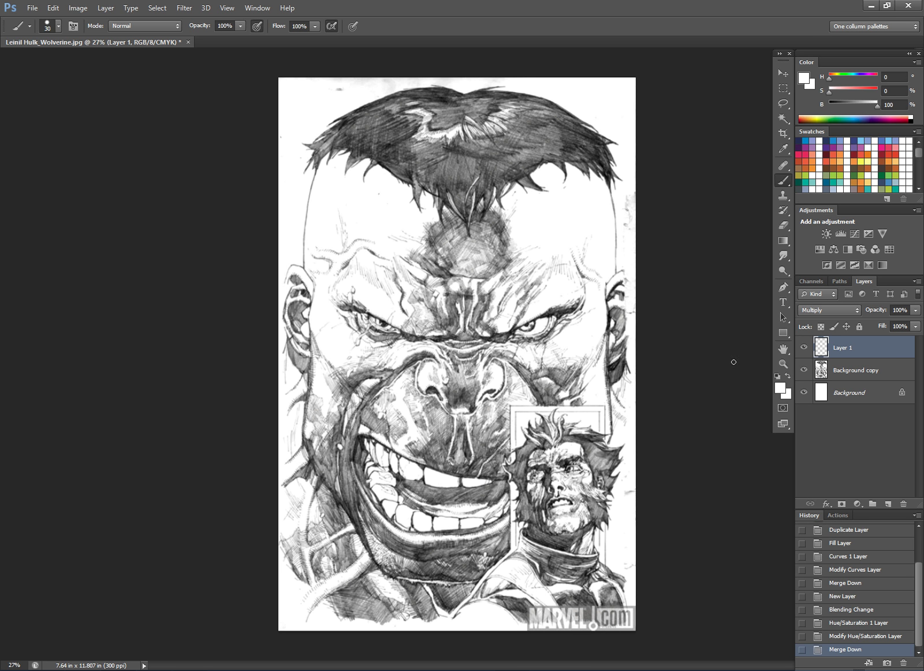
click(855, 175)
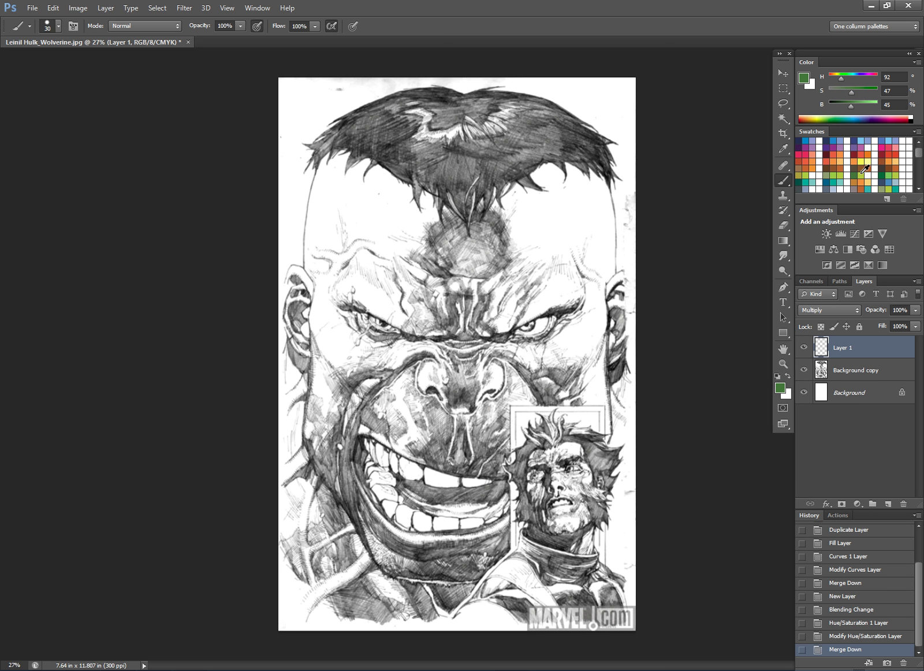
click(855, 91)
click(864, 92)
click(843, 103)
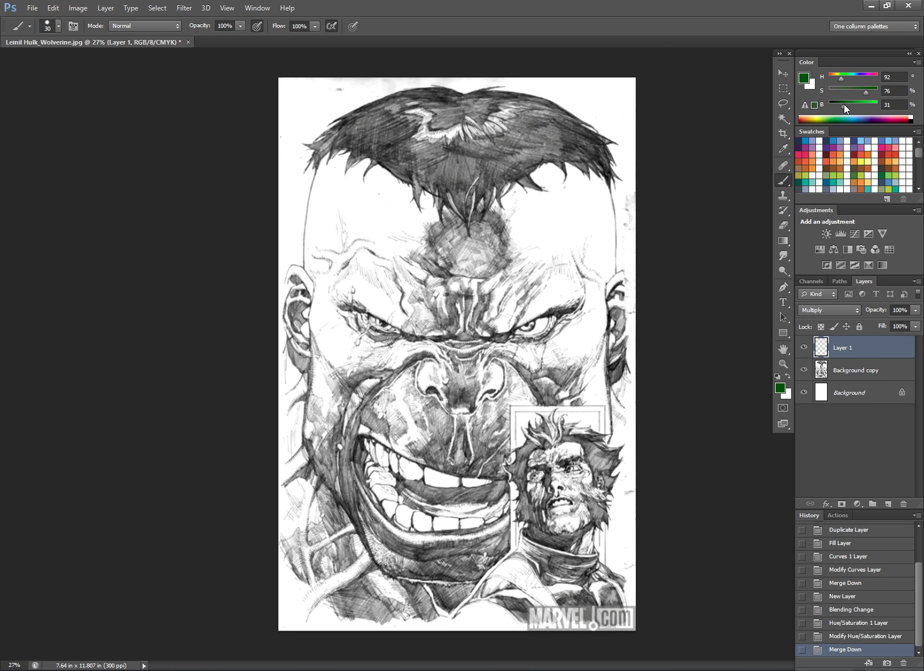
key(alt+BackSpace)
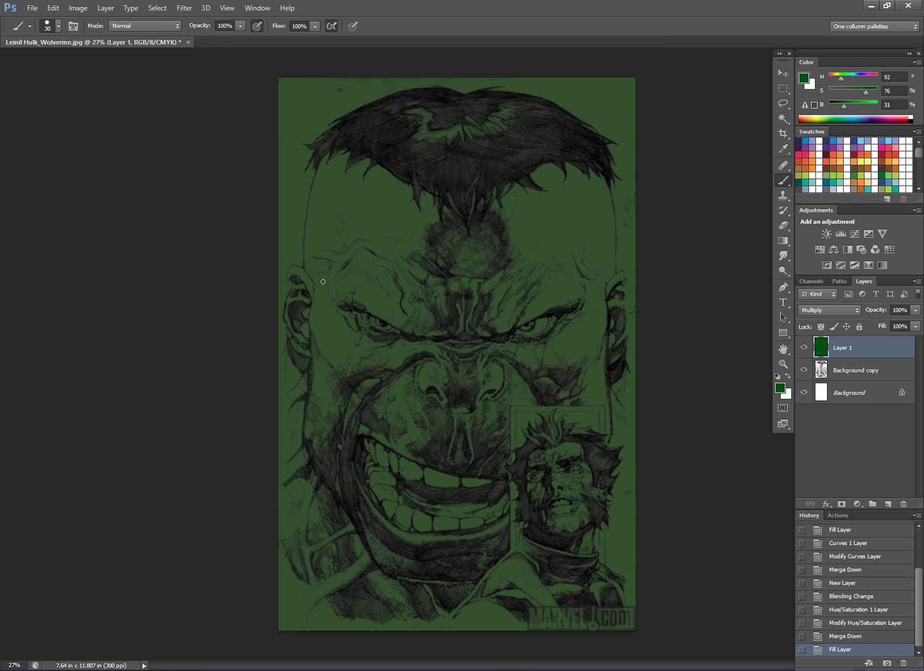
- Choose the Hard Round brush preset for painting
click(30, 26)
click(76, 78)
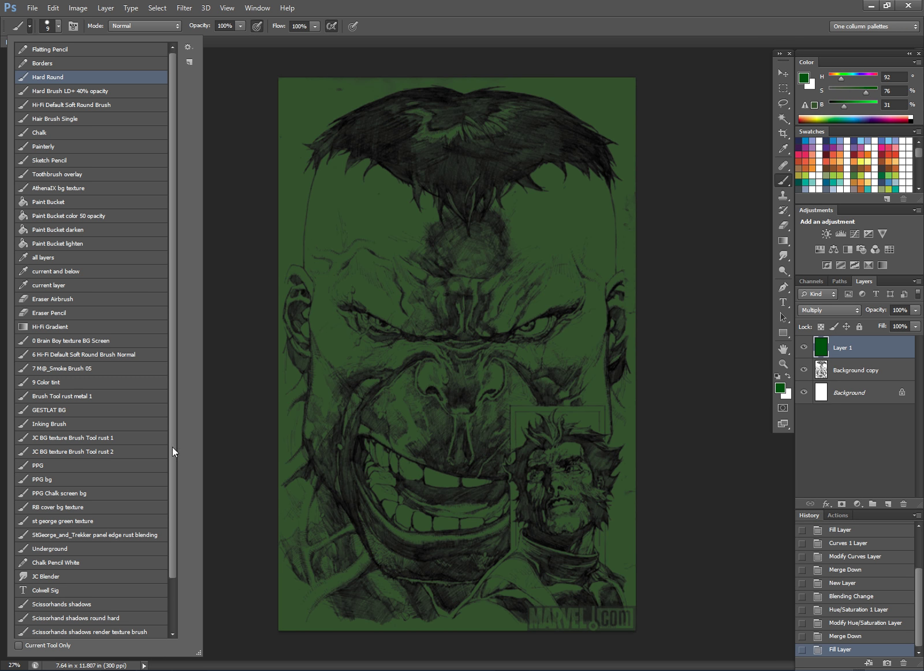
click(714, 245)
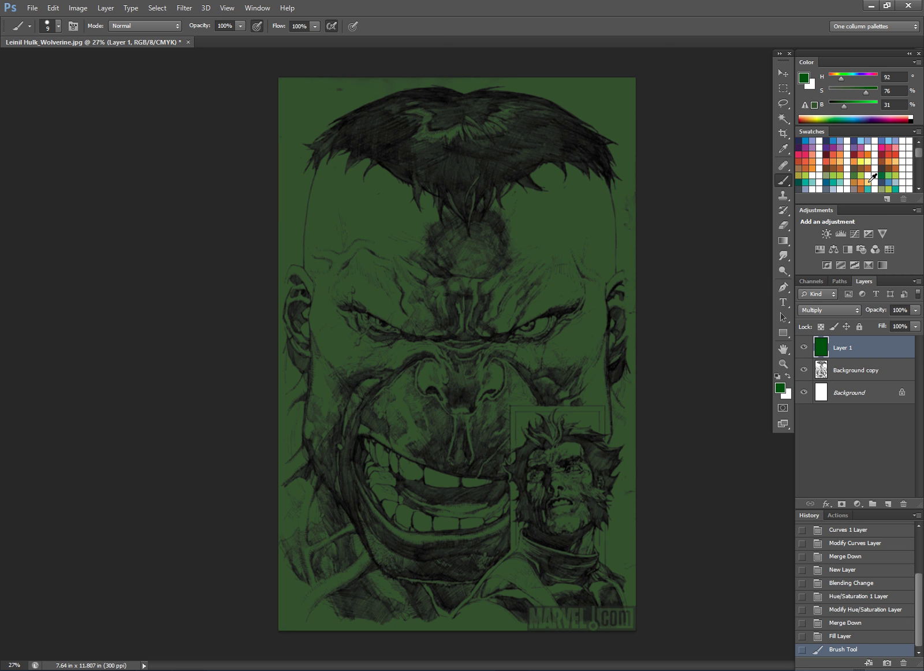
- Paint pale yellow light (H 43, S 50, B 94) with an enlarged brush over the right forehead, brow, cheek and nostril
click(849, 179)
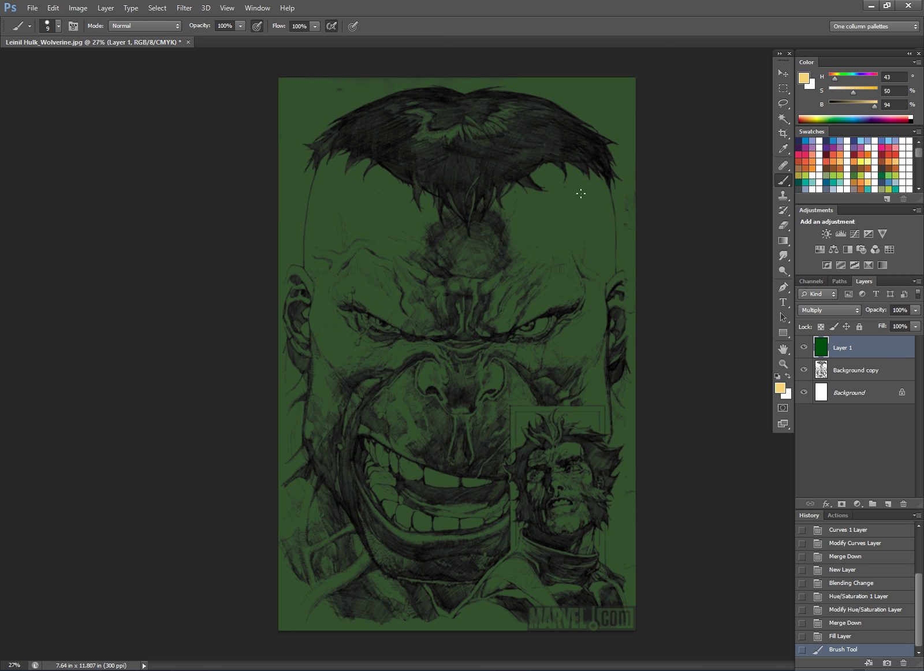
key(bracketright)
key(bracketright)
key(bracketright)
key(bracketright)
mouse_move(545, 172)
mouse_down()
mouse_move(552, 199)
mouse_move(560, 169)
mouse_move(570, 170)
mouse_move(591, 236)
mouse_move(599, 179)
mouse_move(607, 246)
mouse_move(590, 170)
mouse_move(548, 214)
mouse_move(514, 212)
mouse_move(547, 226)
mouse_move(557, 241)
mouse_move(538, 259)
mouse_move(568, 297)
mouse_move(584, 288)
mouse_move(593, 297)
mouse_move(602, 273)
mouse_move(595, 351)
mouse_move(587, 336)
mouse_move(566, 336)
mouse_move(597, 345)
mouse_move(598, 381)
mouse_move(593, 358)
mouse_move(575, 350)
mouse_move(529, 350)
mouse_move(519, 384)
mouse_move(492, 387)
mouse_up()
mouse_move(503, 327)
mouse_down()
mouse_move(512, 299)
mouse_move(505, 324)
mouse_up()
drag(500, 280, 497, 290)
- Add pale yellow highlights to the right ear and lower lip, and build up a second pass on the right eyelid and forehead
key(bracketleft)
key(bracketleft)
drag(608, 292, 620, 278)
drag(614, 300, 621, 304)
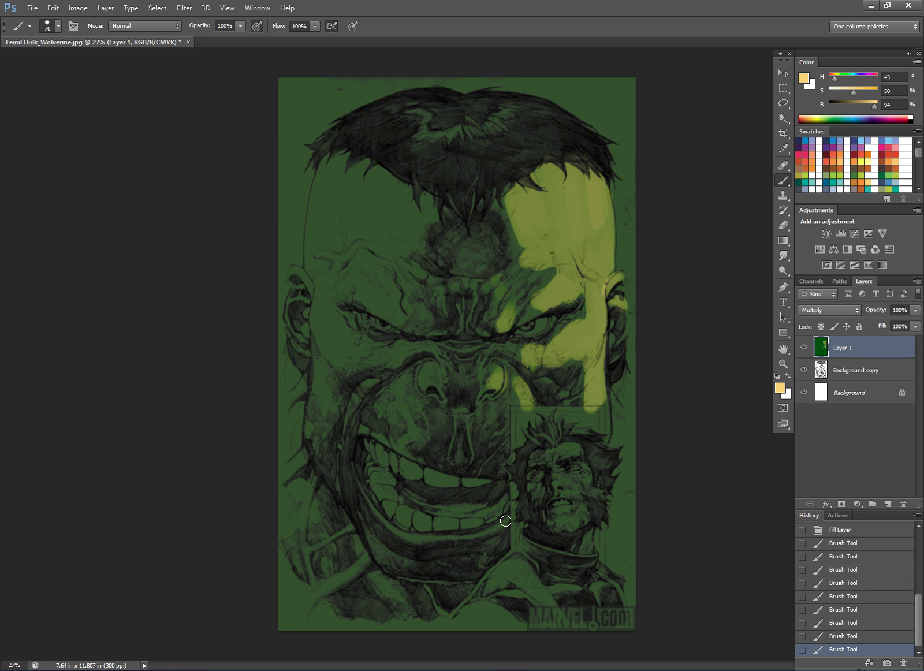
drag(505, 521, 407, 541)
drag(525, 317, 544, 307)
mouse_move(556, 207)
mouse_down()
mouse_move(553, 237)
mouse_move(559, 204)
mouse_move(578, 240)
mouse_up()
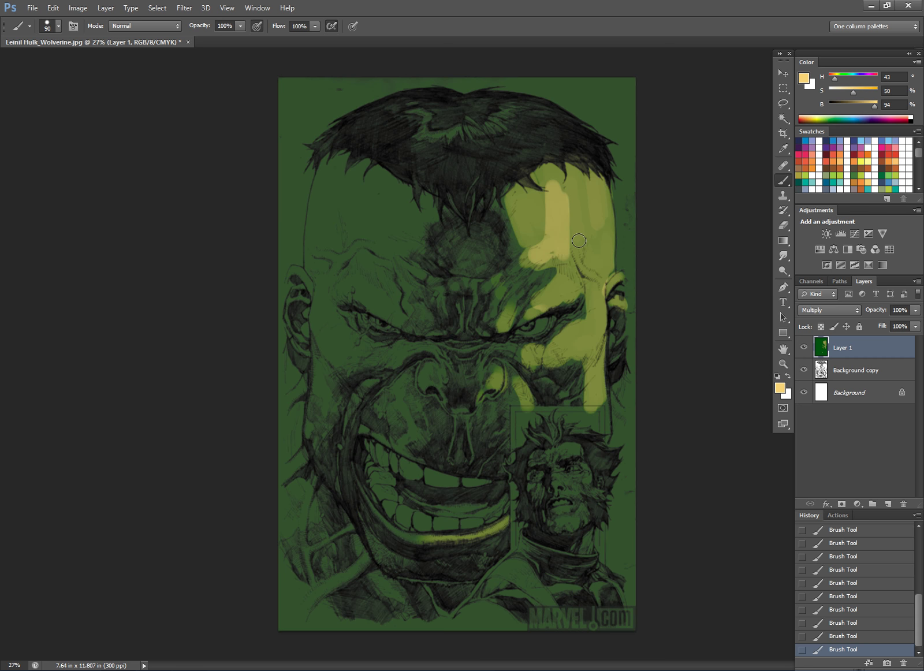
- Paint dark red light (H 352, S 75, B 47) with a larger brush down the left forehead, eye area and cheek
click(889, 153)
key(bracketright)
key(bracketright)
key(bracketright)
key(bracketright)
key(bracketright)
mouse_move(333, 168)
mouse_down()
mouse_move(319, 260)
mouse_move(373, 202)
mouse_move(317, 249)
mouse_move(336, 289)
mouse_move(340, 354)
mouse_move(369, 276)
mouse_move(324, 252)
mouse_move(325, 361)
mouse_move(346, 378)
mouse_up()
- Paint dark red light with a smaller brush on the left nostril, upper lip, jaw, neck and shoulder
key(bracketleft)
key(bracketleft)
key(bracketleft)
key(bracketleft)
key(bracketleft)
key(bracketleft)
mouse_move(428, 368)
mouse_down()
mouse_move(402, 381)
mouse_move(405, 410)
mouse_up()
mouse_move(392, 541)
mouse_down()
mouse_move(300, 611)
mouse_move(330, 541)
mouse_move(303, 488)
mouse_move(291, 378)
mouse_move(289, 399)
mouse_move(301, 388)
mouse_move(286, 373)
mouse_up()
- Strengthen the dark red on the left forehead and eyelid, and add small strokes to the wrinkles between the brows
key(bracketright)
key(bracketright)
mouse_move(332, 182)
mouse_down()
mouse_move(316, 269)
mouse_move(311, 255)
mouse_move(333, 218)
mouse_move(360, 192)
mouse_move(375, 224)
mouse_move(324, 300)
mouse_move(335, 349)
mouse_move(348, 354)
mouse_move(348, 281)
mouse_move(361, 262)
mouse_up()
key(bracketleft)
key(bracketleft)
key(bracketleft)
drag(433, 281, 441, 319)
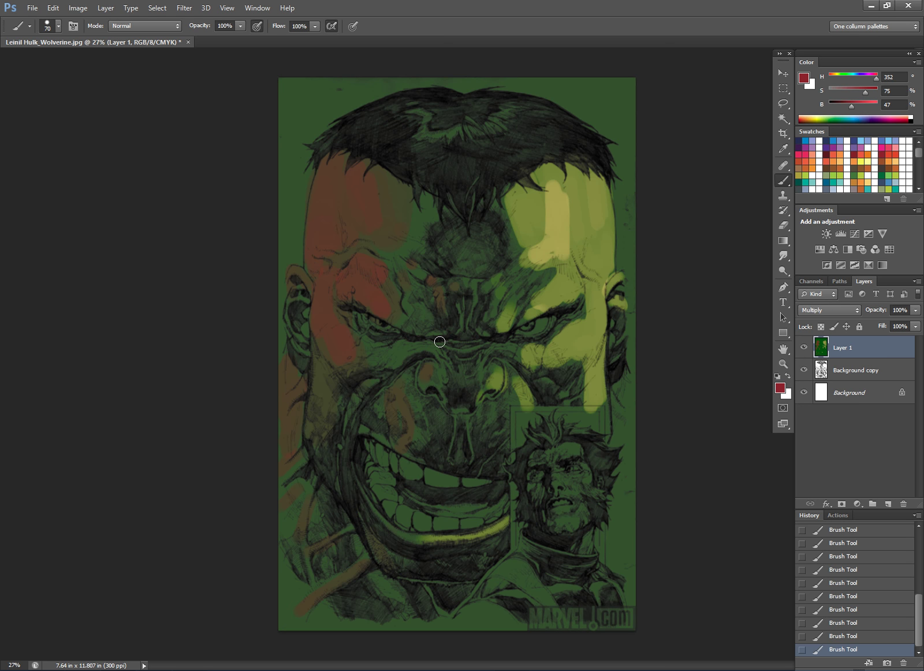
- Add brighter dark red (H 352, S 75, B 47) strokes to the left face edge, nose, lips and shoulder, and to the forehead with a smaller brush
drag(387, 353, 408, 355)
key(bracketleft)
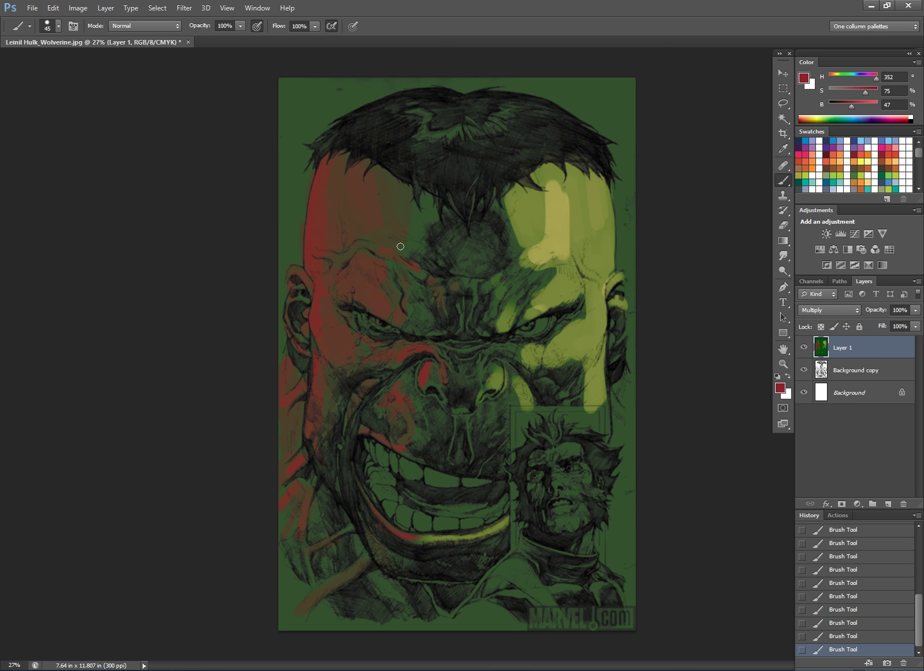
drag(373, 185, 381, 225)
scroll(654, 423, down, 2)
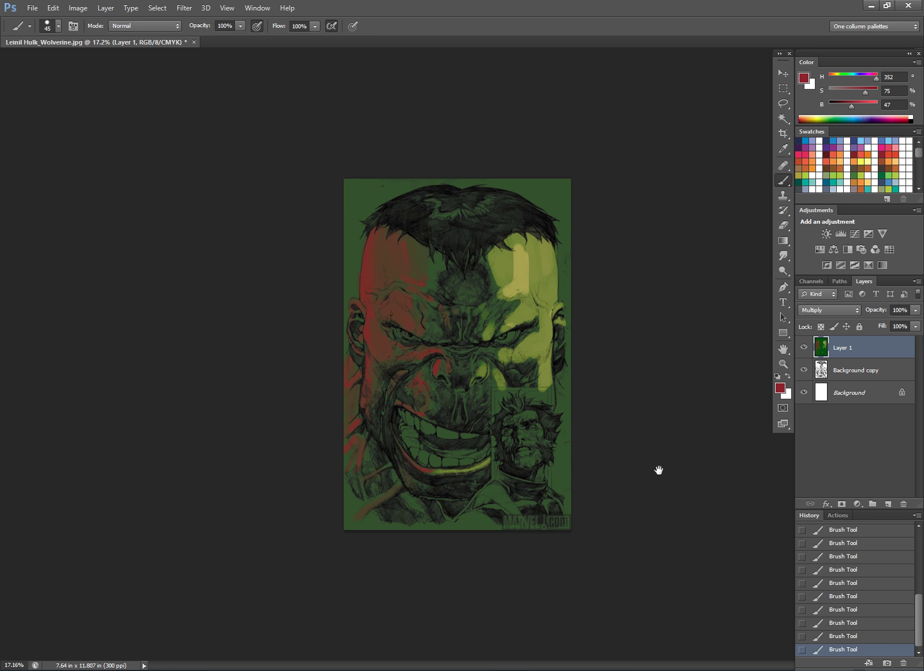
scroll(651, 479, up, 2)
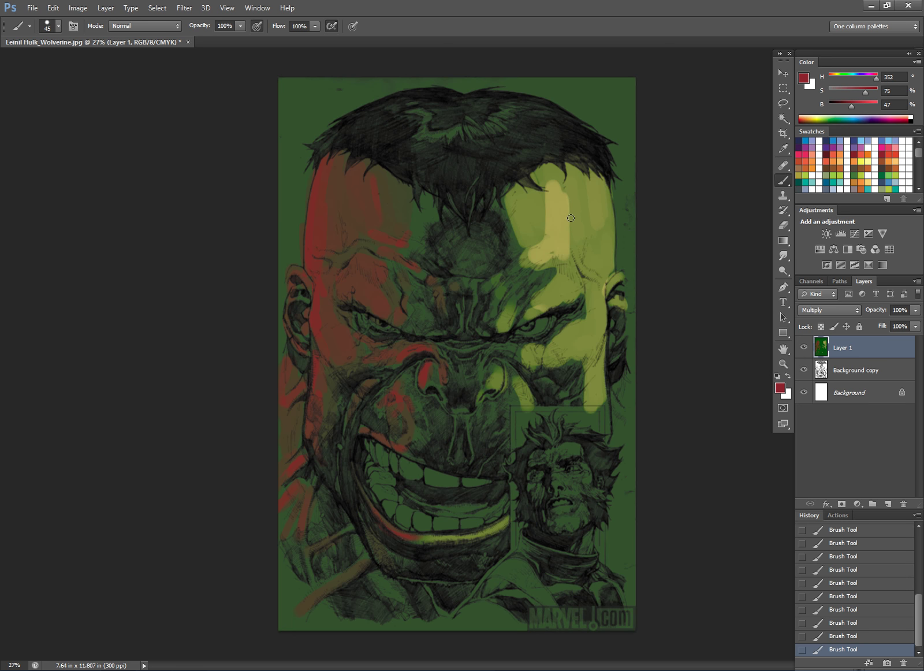
- Paint over the yellow light on the Hulk's right forehead, eye area and cheek with muted blue-grey and dark green (H 92, S 76, B 31), brush size 200
click(862, 74)
key(bracketright)
key(bracketright)
key(bracketright)
key(bracketright)
mouse_move(550, 185)
mouse_down()
mouse_move(547, 222)
mouse_move(533, 198)
mouse_move(519, 236)
mouse_move(548, 181)
mouse_move(568, 221)
mouse_move(589, 191)
mouse_move(542, 261)
mouse_move(560, 258)
mouse_move(541, 307)
mouse_move(593, 332)
mouse_move(544, 353)
mouse_move(597, 383)
mouse_move(550, 362)
mouse_move(507, 304)
mouse_move(515, 382)
mouse_move(590, 383)
mouse_move(596, 314)
mouse_move(613, 313)
mouse_move(603, 194)
mouse_move(563, 211)
mouse_move(541, 203)
mouse_move(571, 202)
mouse_up()
alt+click(633, 179)
mouse_move(633, 179)
mouse_down()
mouse_move(602, 220)
mouse_move(600, 245)
mouse_move(576, 202)
mouse_move(541, 203)
mouse_move(522, 226)
mouse_move(559, 206)
mouse_move(530, 301)
mouse_move(566, 296)
mouse_move(552, 337)
mouse_move(581, 357)
mouse_move(542, 401)
mouse_move(594, 396)
mouse_up()
scroll(677, 364, down, 3)
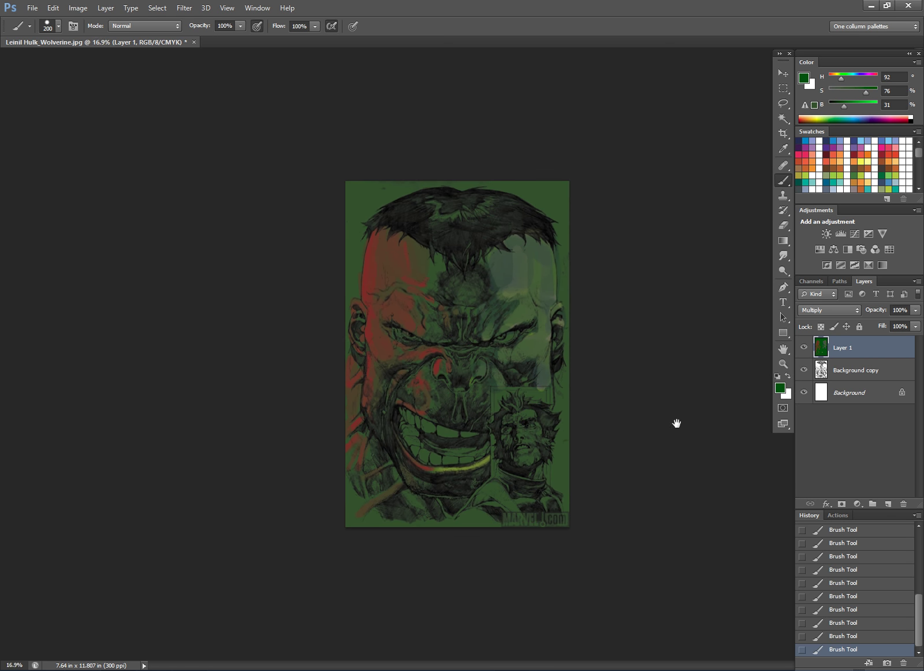
scroll(687, 419, up, 1)
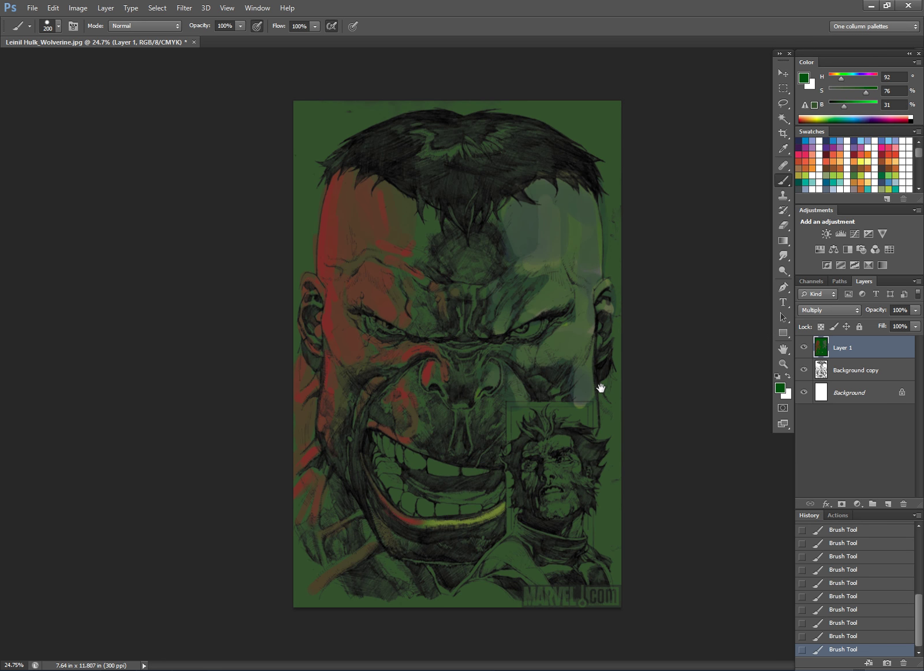
- Paint pale orange light (H 38, S 53, B 93) along the outer right side of the Hulk's forehead with a much smaller brush
click(898, 155)
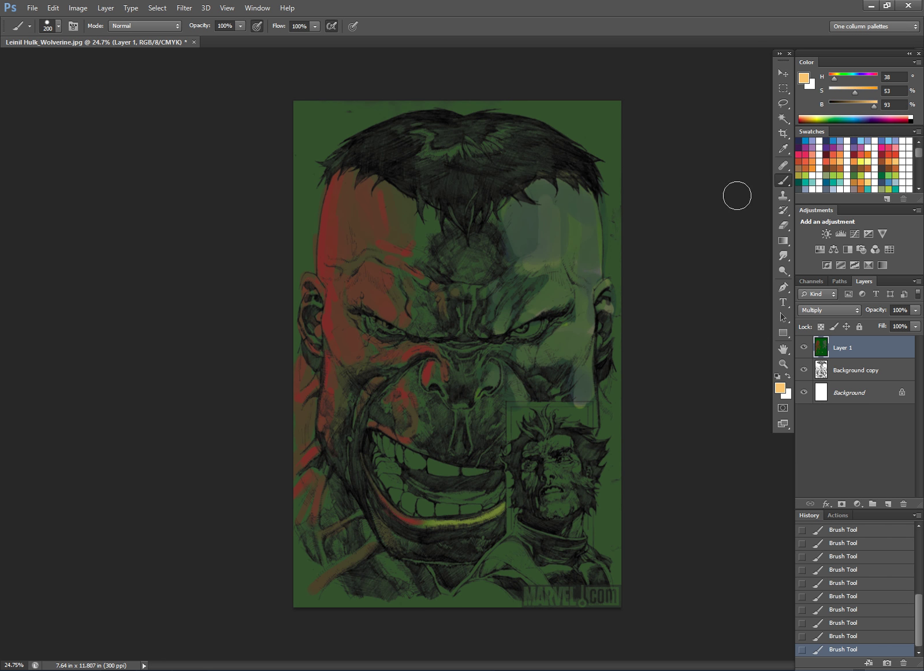
key(bracketleft)
key(bracketleft)
key(bracketleft)
key(bracketleft)
key(bracketleft)
key(bracketleft)
key(bracketleft)
mouse_move(592, 199)
mouse_down()
mouse_move(595, 271)
mouse_move(588, 202)
mouse_move(585, 254)
mouse_move(568, 193)
mouse_move(593, 283)
mouse_move(590, 222)
mouse_move(586, 293)
mouse_move(519, 295)
mouse_move(540, 276)
mouse_up()
- Extend the pale orange light over the right eyelid, cheek and nostril with a brush of about size 40
key(bracketleft)
mouse_move(572, 324)
mouse_down()
mouse_move(559, 343)
mouse_move(566, 348)
mouse_move(588, 315)
mouse_move(584, 343)
mouse_move(575, 324)
mouse_move(538, 353)
mouse_move(506, 349)
mouse_move(497, 381)
mouse_move(516, 384)
mouse_move(534, 399)
mouse_up()
key(bracketright)
mouse_move(590, 397)
mouse_down()
mouse_move(590, 370)
mouse_move(595, 430)
mouse_move(580, 381)
mouse_up()
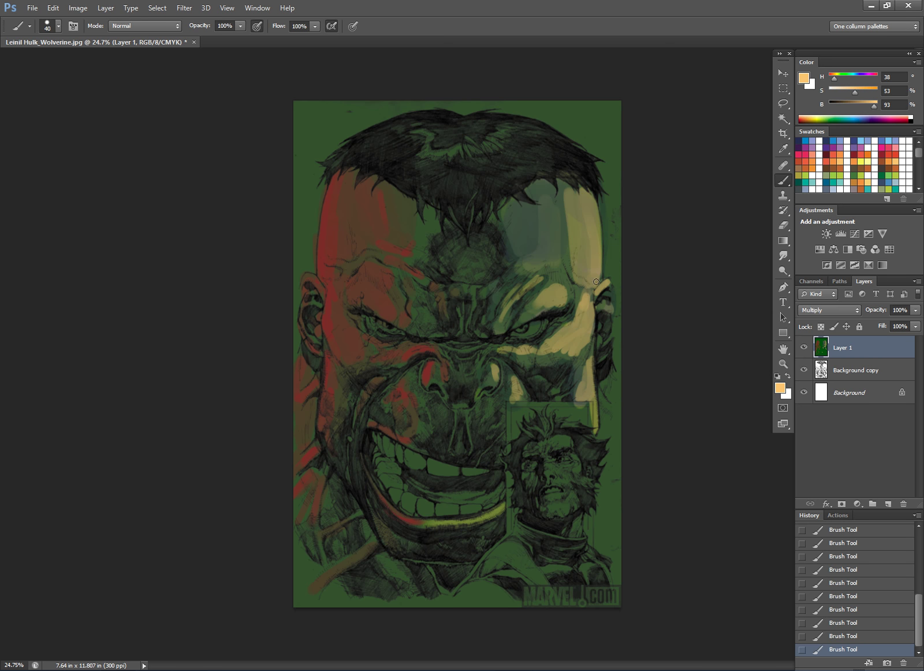
- Build up a second pass of pale orange along the right face edge, ear and cheek
scroll(553, 248, down, 4)
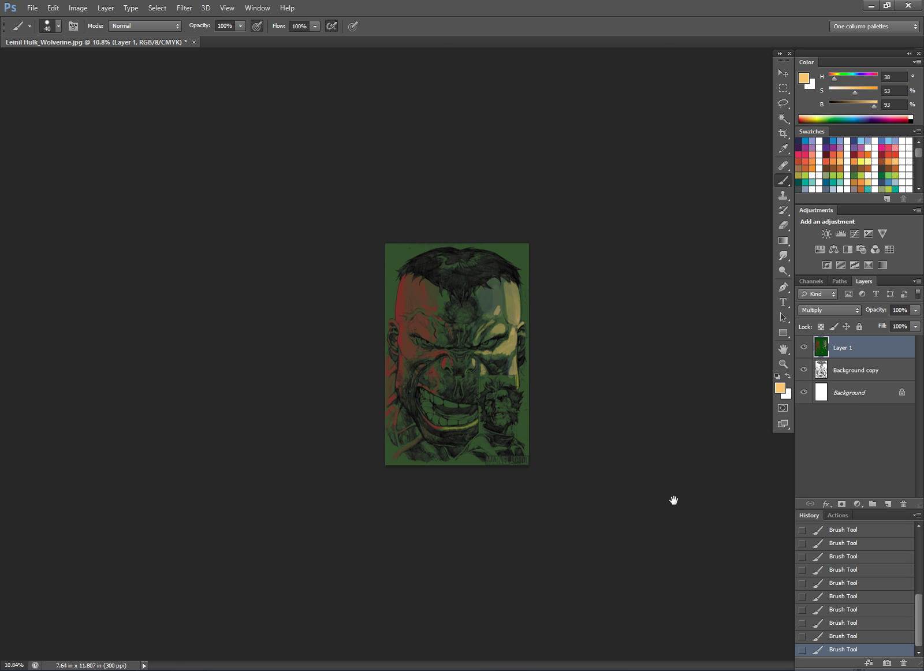
scroll(609, 503, up, 4)
mouse_move(609, 324)
mouse_down()
mouse_move(606, 359)
mouse_move(603, 323)
mouse_move(595, 345)
mouse_move(613, 221)
mouse_move(609, 294)
mouse_move(629, 275)
mouse_move(597, 333)
mouse_move(576, 347)
mouse_move(593, 350)
mouse_move(587, 358)
mouse_move(559, 357)
mouse_move(600, 356)
mouse_move(588, 403)
mouse_up()
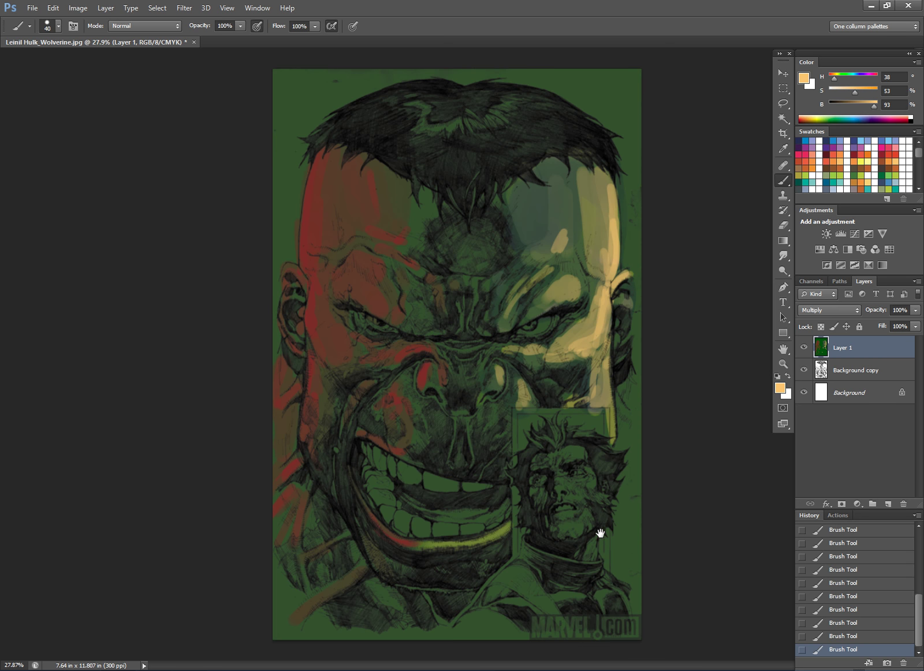
- Paint the left shoulder stripe of Wolverine's suit bright yellow (H 57, S 65, B 97)
scroll(589, 579, up, 3)
drag(584, 587, 601, 396)
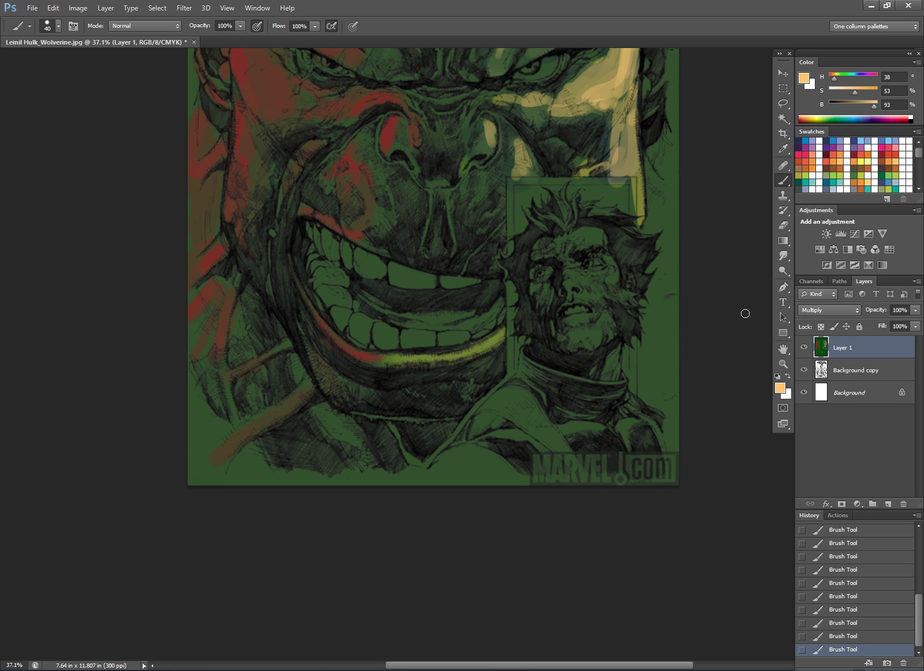
click(867, 181)
key(bracketright)
key(bracketright)
mouse_move(532, 411)
mouse_down()
mouse_move(493, 395)
mouse_move(571, 459)
mouse_move(516, 400)
mouse_up()
- Fill Wolverine's remaining yellow suit areas, the left sleeve and right shoulder stripe, with a smaller brush
key(bracketleft)
key(bracketleft)
key(bracketleft)
key(bracketleft)
mouse_move(511, 477)
mouse_down()
mouse_move(462, 453)
mouse_move(431, 471)
mouse_move(502, 467)
mouse_move(473, 459)
mouse_move(454, 465)
mouse_move(502, 465)
mouse_up()
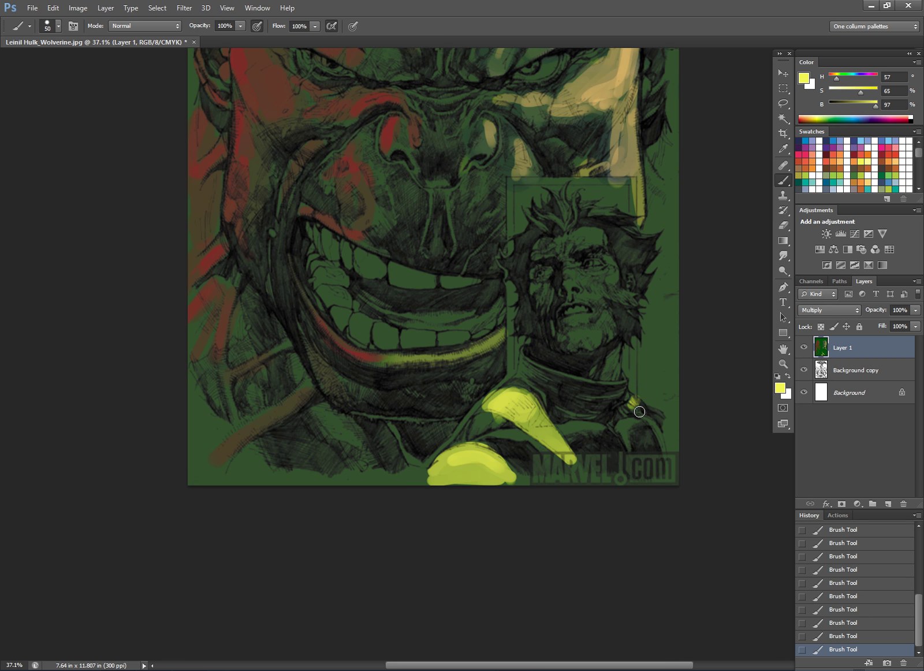
drag(634, 404, 670, 463)
mouse_move(663, 416)
mouse_down()
mouse_move(663, 452)
mouse_move(595, 431)
mouse_move(573, 443)
mouse_move(602, 455)
mouse_move(634, 443)
mouse_move(609, 391)
mouse_move(523, 371)
mouse_move(579, 441)
mouse_move(574, 424)
mouse_move(638, 433)
mouse_move(592, 441)
mouse_move(629, 443)
mouse_move(613, 501)
mouse_move(475, 423)
mouse_move(511, 453)
mouse_move(503, 425)
mouse_move(590, 491)
mouse_move(623, 415)
mouse_move(610, 495)
mouse_up()
- Paint the collar and remaining parts of Wolverine's suit blue (H 225, S 58, B 49) with a size 90 brush
click(854, 141)
key(bracketright)
key(bracketright)
key(bracketright)
key(bracketright)
mouse_move(672, 433)
mouse_down()
mouse_move(679, 487)
mouse_move(669, 461)
mouse_up()
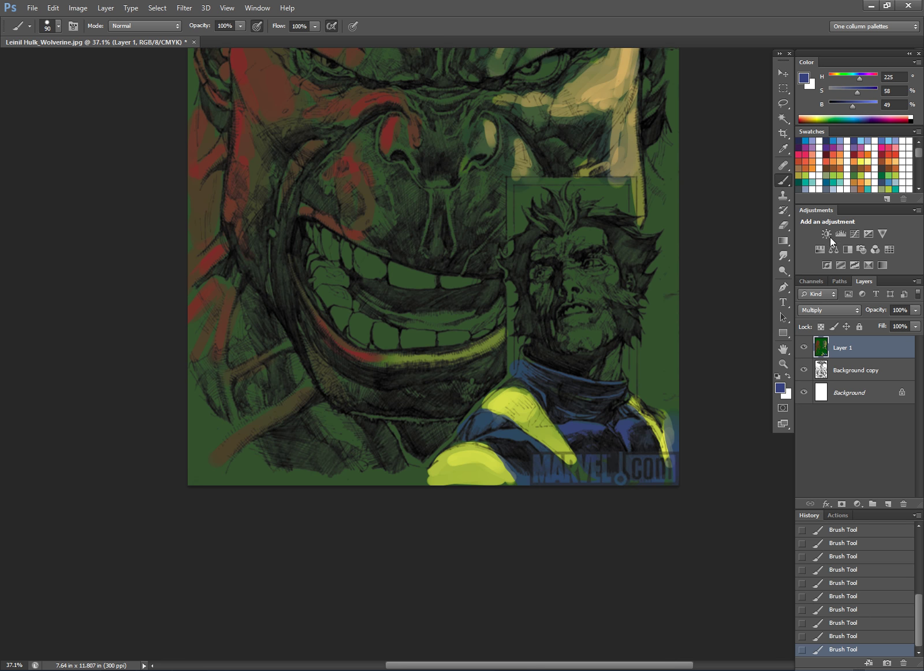
- Paint Wolverine's face and neck with an orange-brown skin tone (H 34, S 71, B 71), brush size 125
click(863, 179)
key(bracketright)
key(bracketright)
mouse_move(597, 247)
mouse_down()
mouse_move(537, 249)
mouse_move(586, 278)
mouse_move(612, 263)
mouse_move(593, 355)
mouse_move(605, 383)
mouse_up()
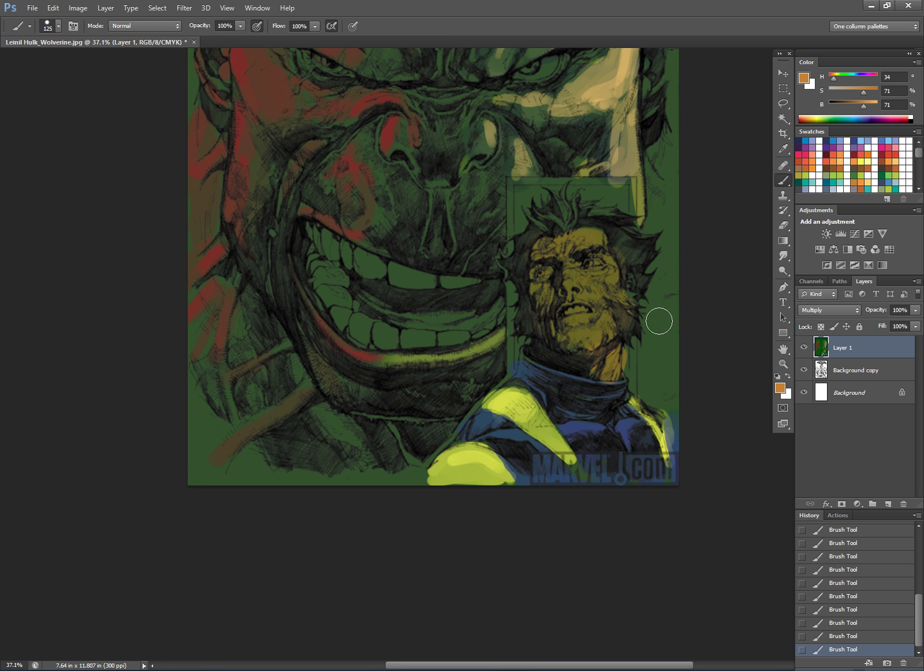
- Shade Wolverine's face and neck with a darker reddish brown (H 17, S 73, B 54)
click(841, 93)
click(863, 93)
drag(861, 105, 855, 107)
mouse_move(577, 241)
mouse_down()
mouse_move(583, 294)
mouse_move(612, 336)
mouse_move(625, 299)
mouse_move(534, 252)
mouse_up()
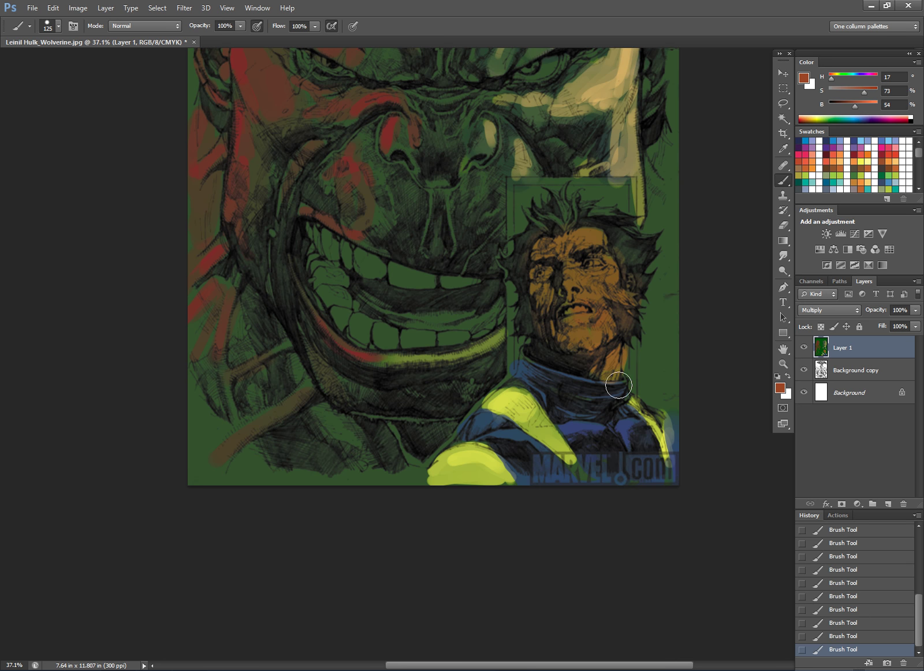
- Paint the Hulk's upper and lower teeth a pale grey-green (H 73, S 27, B 61), reducing the brush size for the narrower teeth
scroll(692, 456, up, 3)
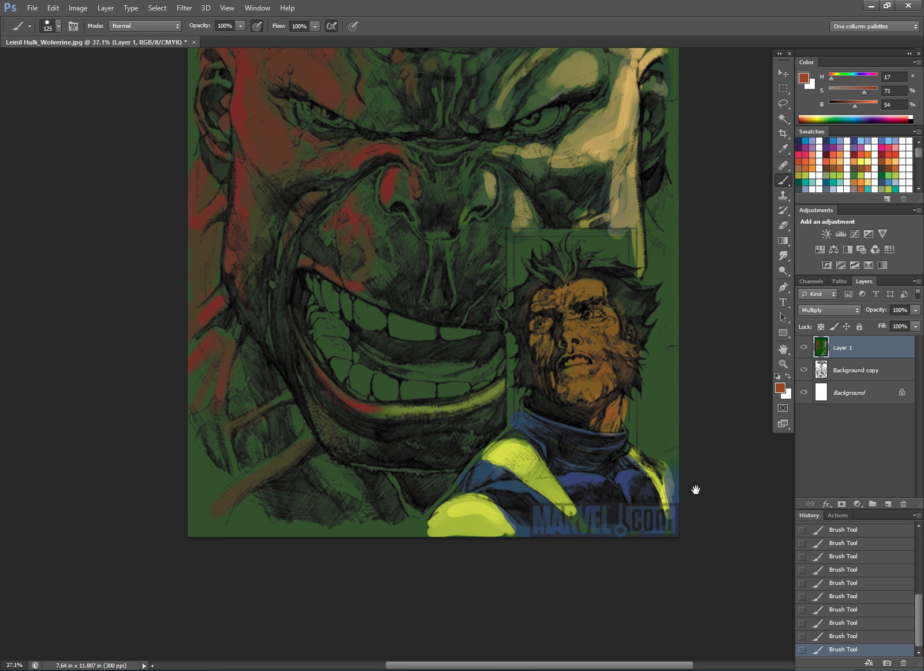
click(836, 187)
click(827, 172)
mouse_move(483, 378)
mouse_down()
mouse_move(342, 359)
mouse_move(326, 318)
mouse_move(424, 332)
mouse_up()
key(bracketleft)
key(bracketleft)
key(bracketleft)
key(bracketleft)
mouse_move(365, 374)
mouse_down()
mouse_move(393, 386)
mouse_move(323, 303)
mouse_move(349, 374)
mouse_move(338, 336)
mouse_move(418, 333)
mouse_move(323, 302)
mouse_move(415, 327)
mouse_up()
drag(466, 389, 582, 532)
- Paint the whites of both Hulk eyes in the same grey-green with a size 25 brush
key(bracketleft)
key(bracketleft)
key(bracketleft)
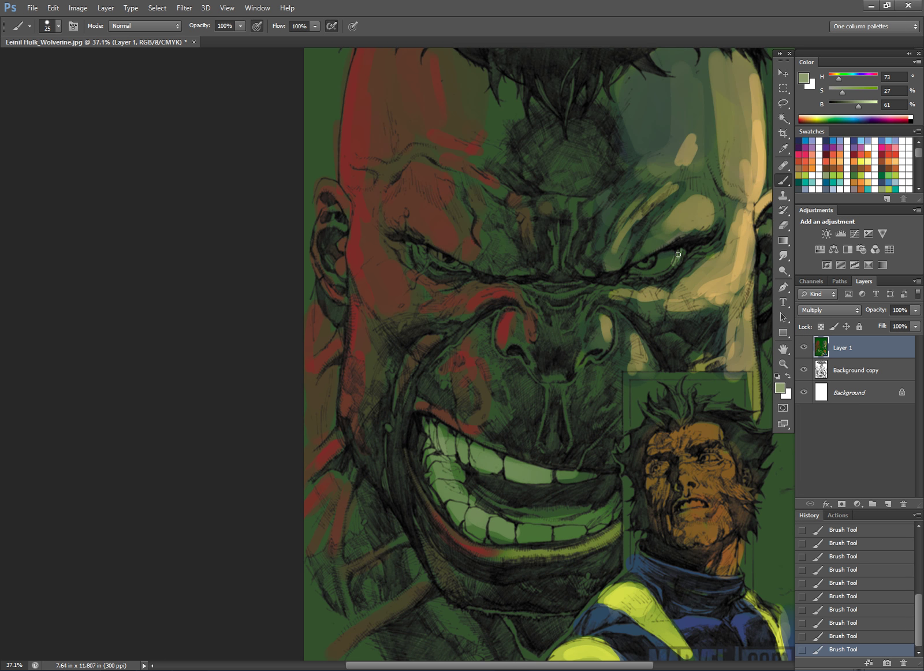
mouse_move(668, 254)
mouse_down()
mouse_move(633, 269)
mouse_move(667, 257)
mouse_up()
mouse_move(466, 276)
mouse_down()
mouse_move(429, 255)
mouse_move(463, 268)
mouse_up()
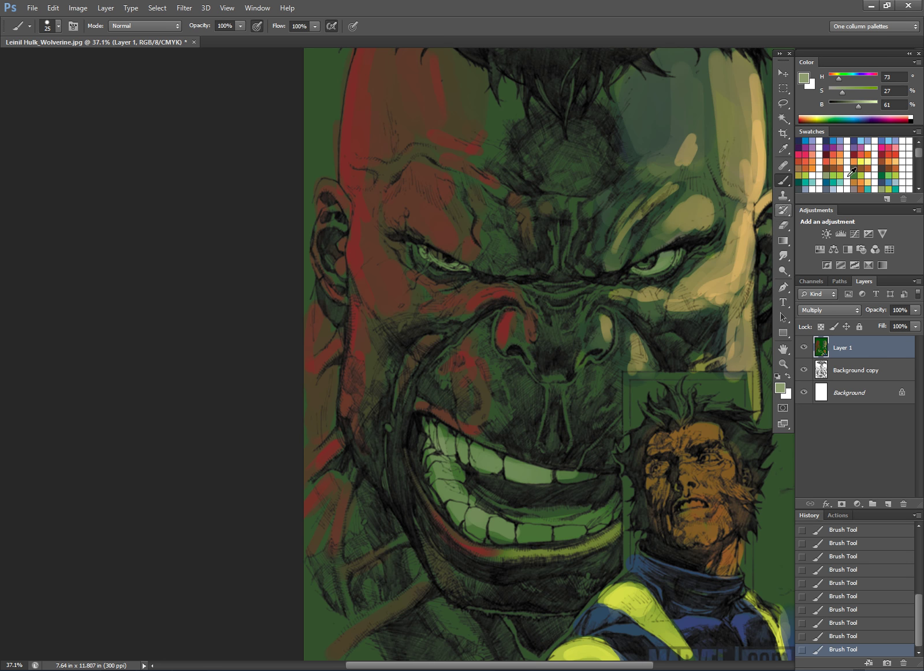
- Paint the Hulk's irises a bright green (H 86, S 53, B 76)
click(884, 175)
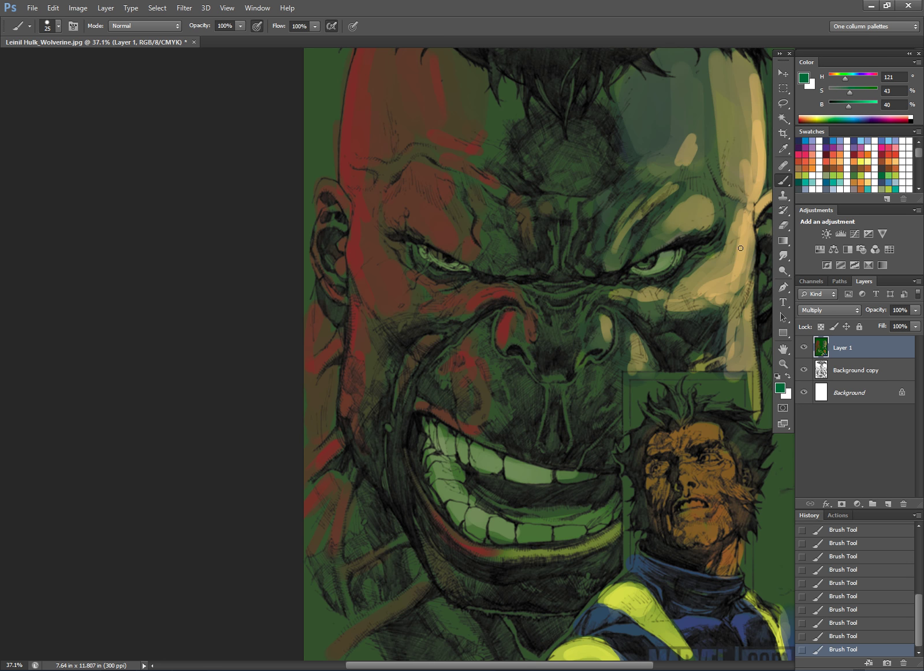
click(891, 172)
scroll(515, 264, down, 9)
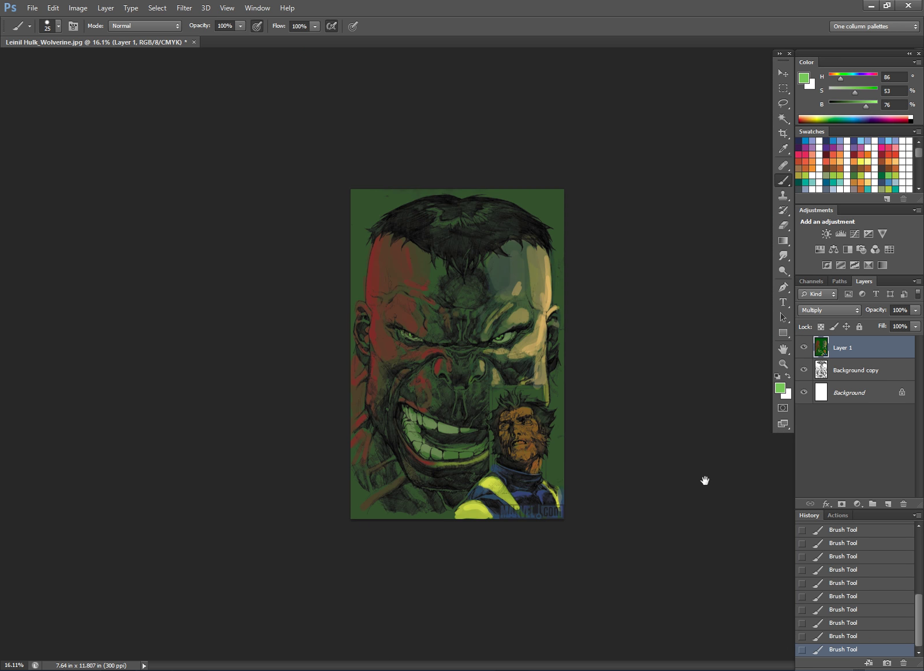
- Paint Wolverine's eye whites and teeth a light warm grey (H 21, S 7, B 76) with a size 10 brush
scroll(697, 484, up, 5)
scroll(579, 480, up, 2)
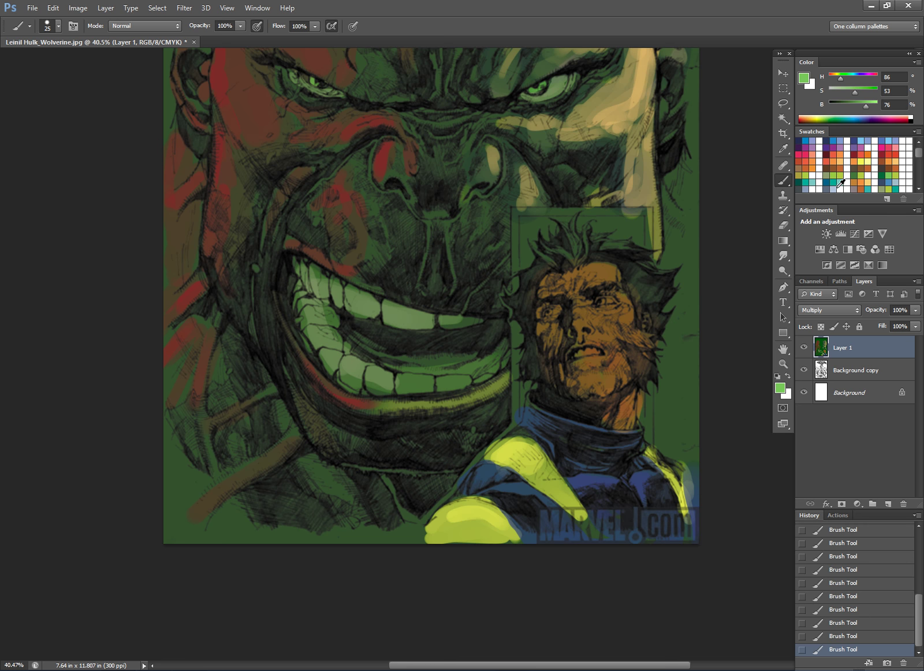
click(854, 188)
drag(853, 104, 863, 101)
key(bracketleft)
key(bracketleft)
key(bracketleft)
scroll(614, 324, up, 2)
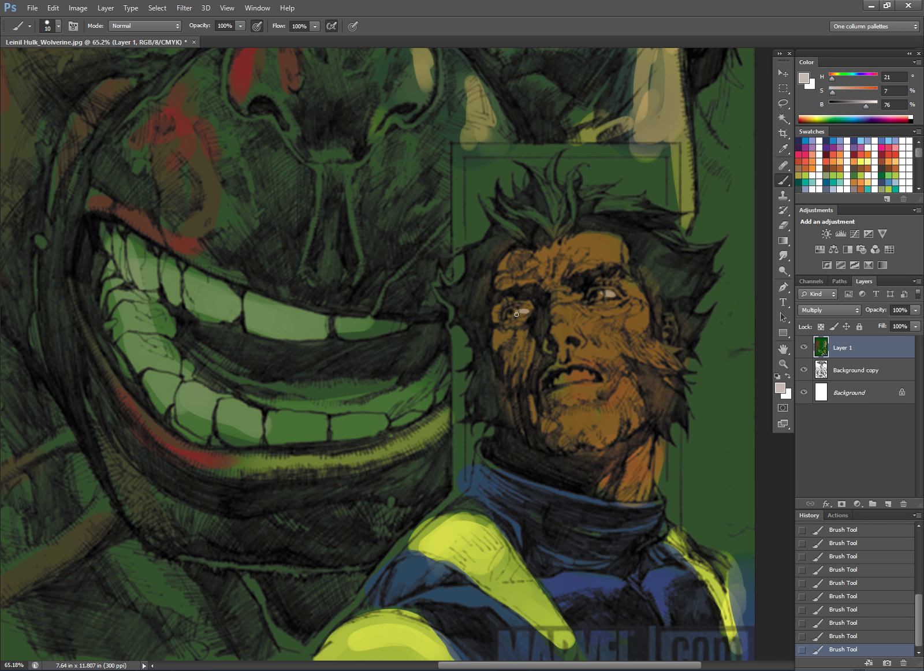
drag(564, 377, 584, 377)
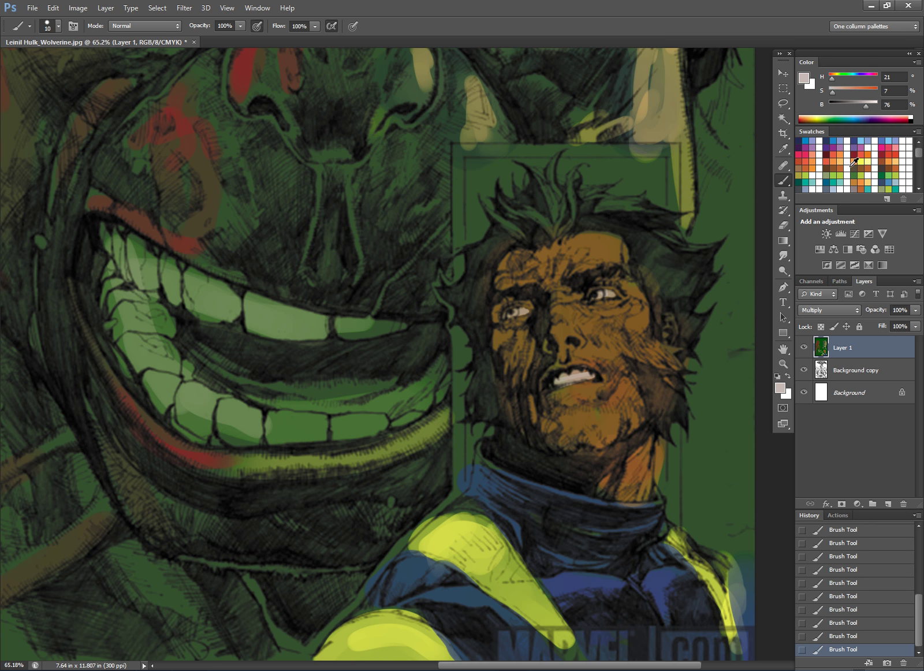
- Shade Wolverine's face with dark grey-brown (H 37, S 28, B 32) using the small brush
click(875, 169)
scroll(595, 295, down, 6)
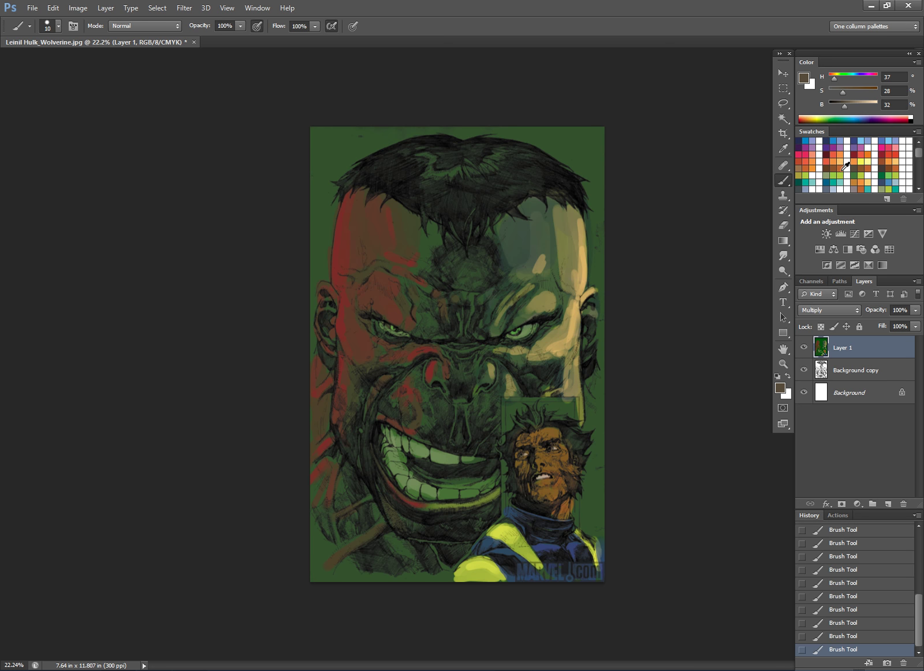
- Paint the background around the Hulk's head lavender (H 249, S 34, B 81) with a size 90 brush
click(895, 140)
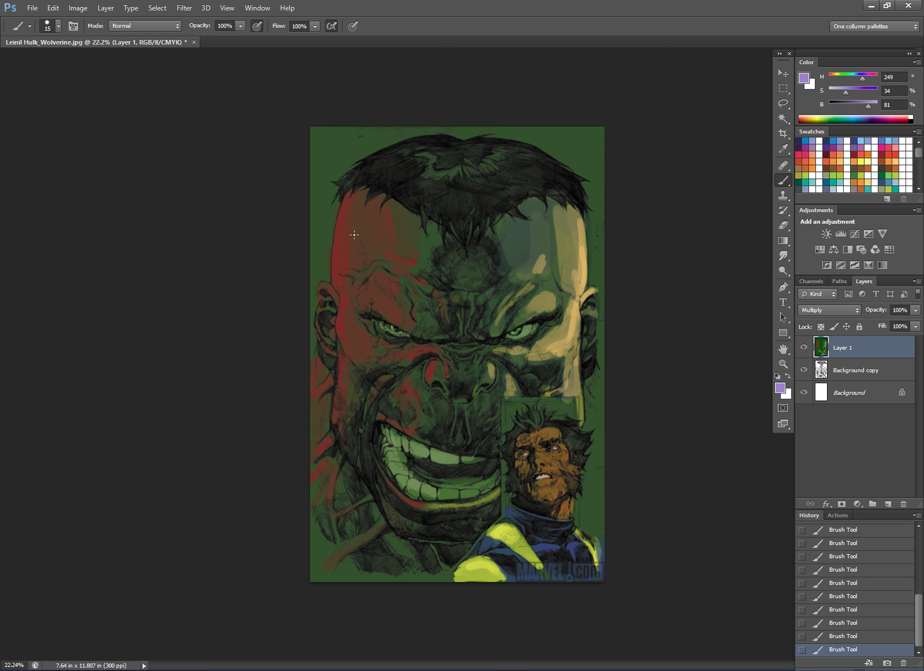
key(bracketright)
key(bracketright)
key(bracketright)
key(bracketright)
key(bracketright)
mouse_move(317, 237)
mouse_down()
mouse_move(314, 260)
mouse_move(317, 232)
mouse_move(324, 267)
mouse_move(311, 280)
mouse_move(308, 338)
mouse_move(333, 202)
mouse_move(325, 198)
mouse_move(313, 221)
mouse_move(306, 174)
mouse_move(346, 122)
mouse_move(309, 211)
mouse_move(363, 139)
mouse_move(348, 161)
mouse_move(402, 131)
mouse_move(426, 129)
mouse_move(369, 133)
mouse_move(499, 130)
mouse_move(485, 132)
mouse_move(612, 169)
mouse_move(600, 147)
mouse_move(565, 146)
mouse_move(588, 127)
mouse_move(541, 127)
mouse_move(584, 156)
mouse_move(572, 164)
mouse_move(601, 179)
mouse_move(602, 206)
mouse_move(590, 192)
mouse_move(589, 282)
mouse_move(600, 231)
mouse_move(602, 365)
mouse_up()
mouse_move(567, 139)
mouse_down()
mouse_move(557, 153)
mouse_move(581, 154)
mouse_up()
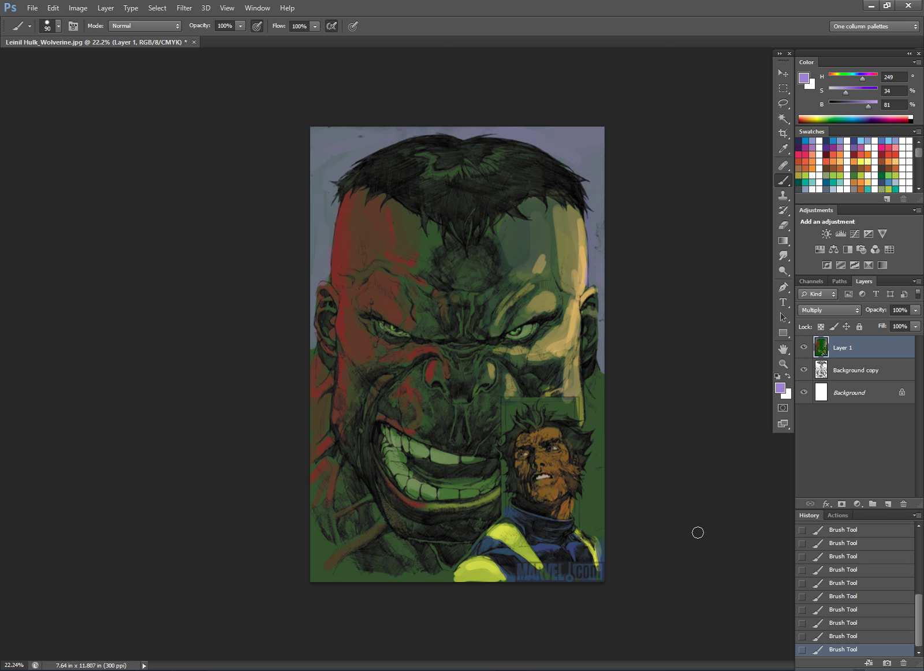
- Fill the rectangular panel behind Wolverine with orange (H 30, S 74, B 87), layering a second pass over its inside
drag(569, 448, 642, 377)
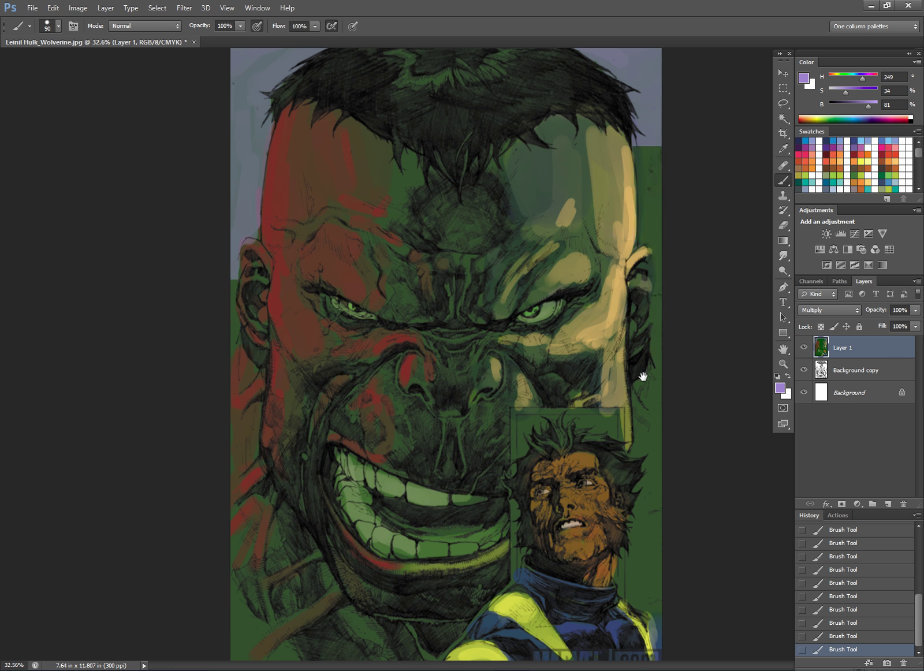
click(867, 171)
key(bracketleft)
key(bracketleft)
mouse_move(515, 428)
mouse_down()
mouse_move(517, 449)
mouse_move(526, 433)
mouse_move(519, 417)
mouse_move(539, 410)
mouse_move(529, 415)
mouse_move(591, 427)
mouse_move(586, 413)
mouse_move(597, 413)
mouse_move(595, 433)
mouse_move(614, 430)
mouse_move(620, 411)
mouse_move(620, 425)
mouse_move(606, 412)
mouse_move(547, 414)
mouse_up()
mouse_move(513, 469)
mouse_down()
mouse_move(513, 515)
mouse_move(518, 561)
mouse_up()
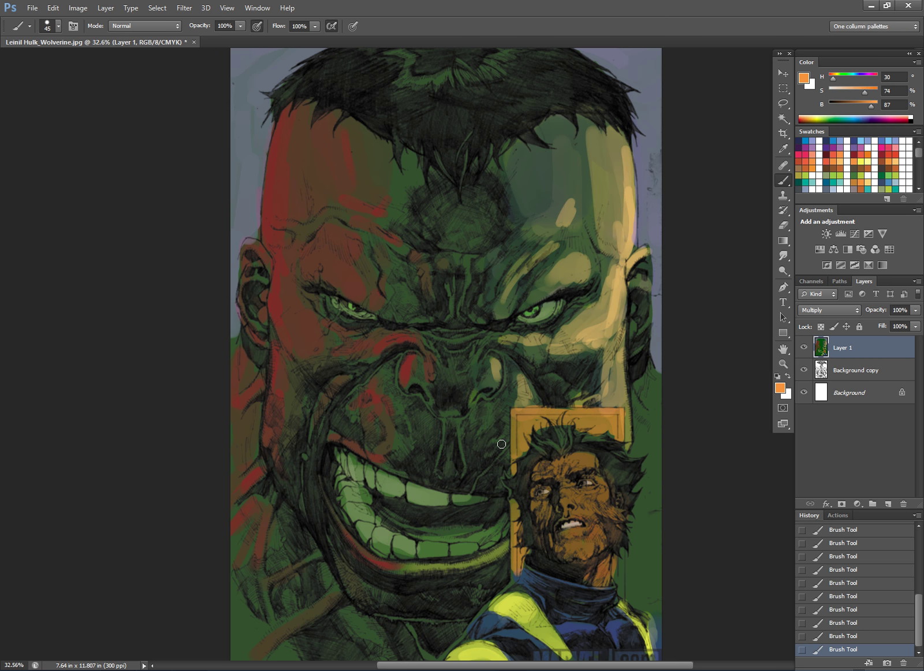
mouse_move(518, 431)
mouse_down()
mouse_move(530, 418)
mouse_move(606, 419)
mouse_move(598, 431)
mouse_move(616, 434)
mouse_up()
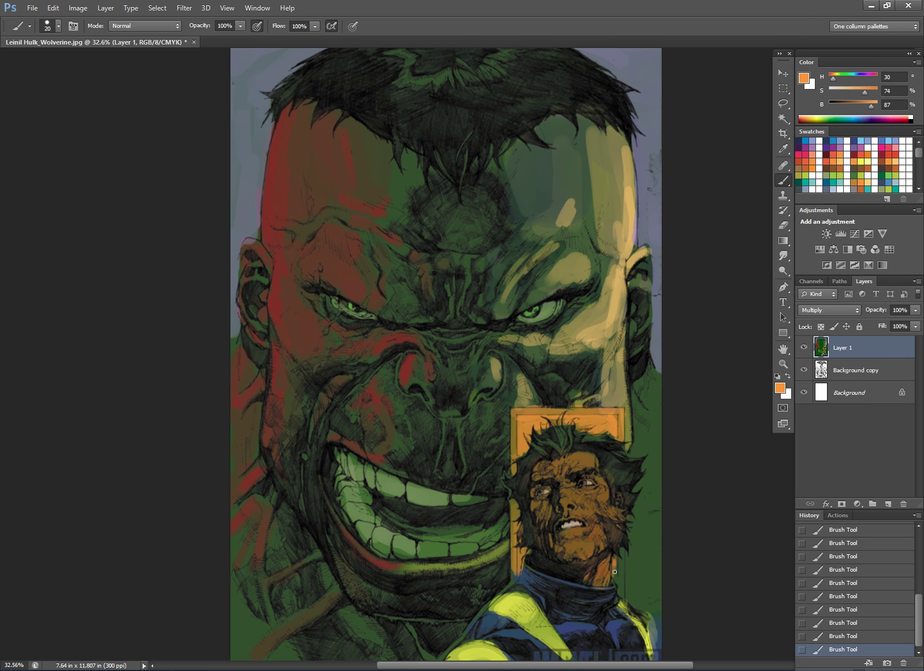
drag(522, 539, 521, 507)
- Paint a pale yellow (H 54, S 39, B 100) border around the orange panel and along Wolverine's shoulder outline with a size 20 brush
click(865, 161)
drag(619, 416, 512, 412)
mouse_move(512, 410)
mouse_down()
mouse_move(623, 410)
mouse_move(518, 416)
mouse_move(513, 471)
mouse_up()
mouse_move(514, 526)
mouse_down()
mouse_move(516, 599)
mouse_move(592, 416)
mouse_up()
drag(696, 339, 697, 376)
drag(573, 380, 512, 471)
scroll(519, 468, down, 5)
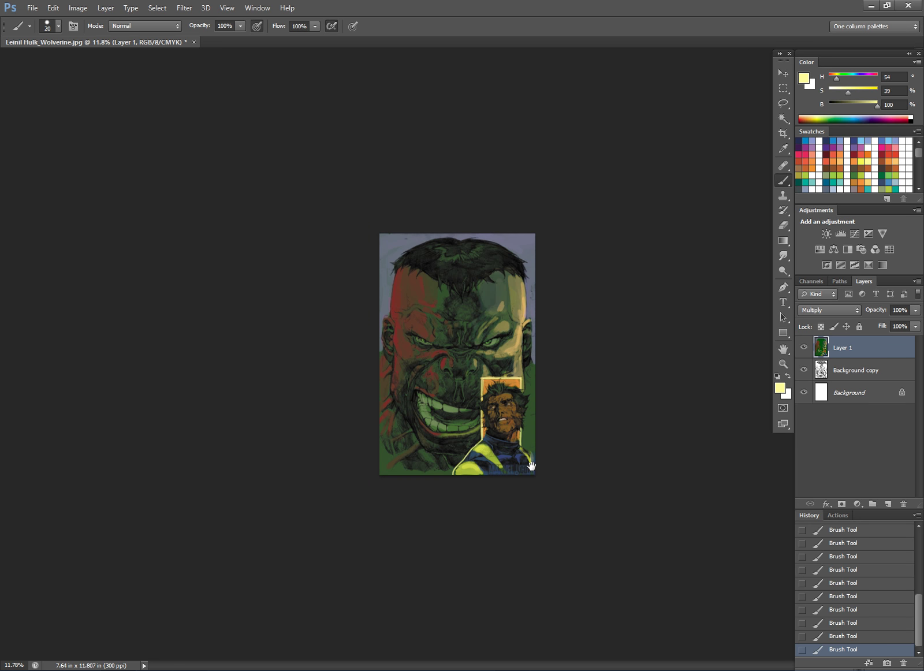
- Paint light on the Hulk's right shoulder with a larger brush, using a colour sampled beside the right edge of the face
scroll(531, 465, up, 5)
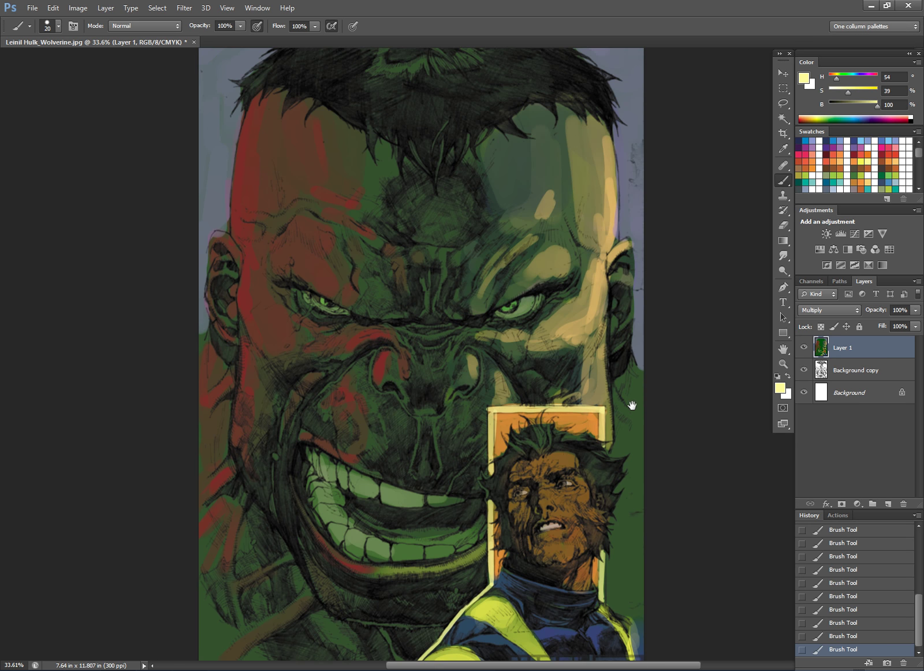
alt+click(617, 206)
key(bracketright)
key(bracketright)
mouse_move(633, 380)
mouse_down()
mouse_move(642, 421)
mouse_move(640, 433)
mouse_move(623, 431)
mouse_move(633, 461)
mouse_move(615, 414)
mouse_move(636, 458)
mouse_move(621, 459)
mouse_move(633, 528)
mouse_up()
- Add light yellow-orange (H 43, S 50, B 94) highlights to the Hulk's right shoulder and ear area
click(868, 182)
key(bracketright)
mouse_move(624, 366)
mouse_down()
mouse_move(635, 389)
mouse_move(616, 382)
mouse_move(639, 439)
mouse_up()
key(bracketleft)
mouse_move(616, 272)
mouse_down()
mouse_move(630, 256)
mouse_move(614, 323)
mouse_move(614, 303)
mouse_move(613, 322)
mouse_up()
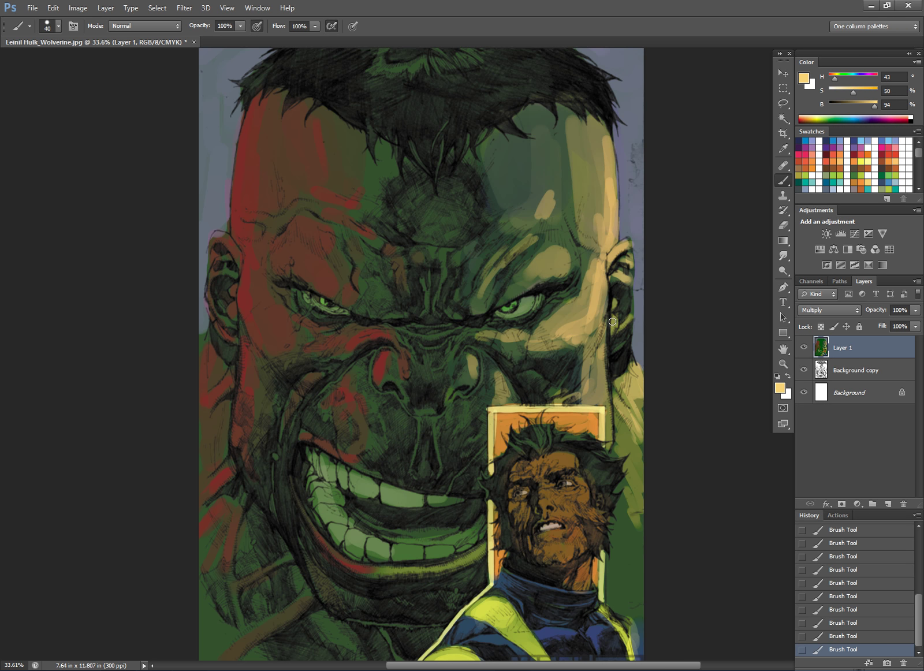
- Add fine yellow-orange highlights below the right eye, on the wrinkles between the brows and across the nose bridge
mouse_move(520, 342)
mouse_down()
mouse_move(506, 347)
mouse_move(515, 357)
mouse_up()
mouse_move(542, 314)
mouse_down()
mouse_move(568, 294)
mouse_move(518, 276)
mouse_move(517, 286)
mouse_move(456, 316)
mouse_move(443, 259)
mouse_move(426, 308)
mouse_up()
drag(451, 356, 472, 336)
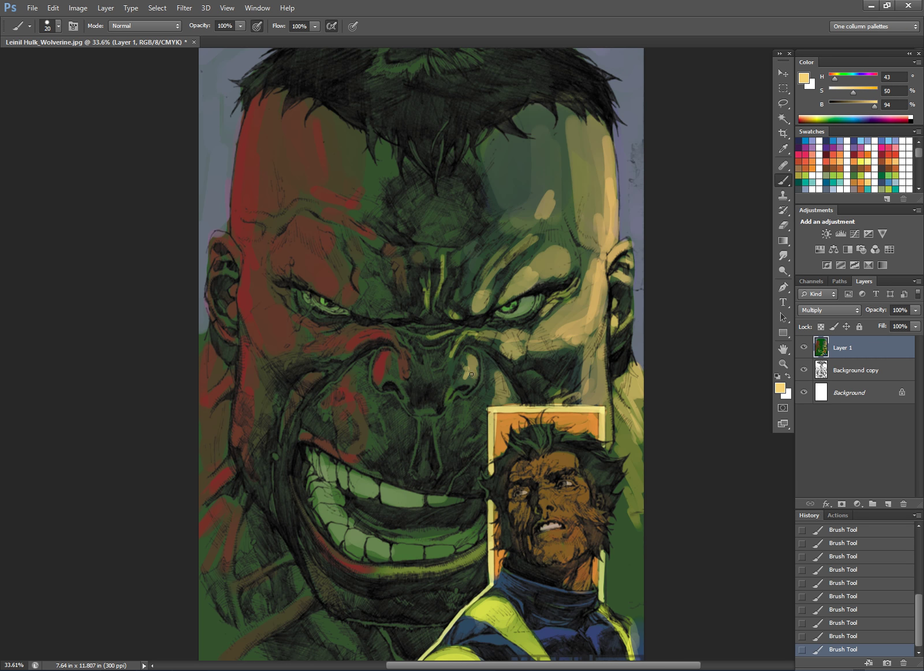
- Add small yellow-orange accents to the right cheek fold, the groove under the nose, upper lip, lower teeth and right ear
drag(505, 394, 513, 400)
drag(410, 475, 421, 438)
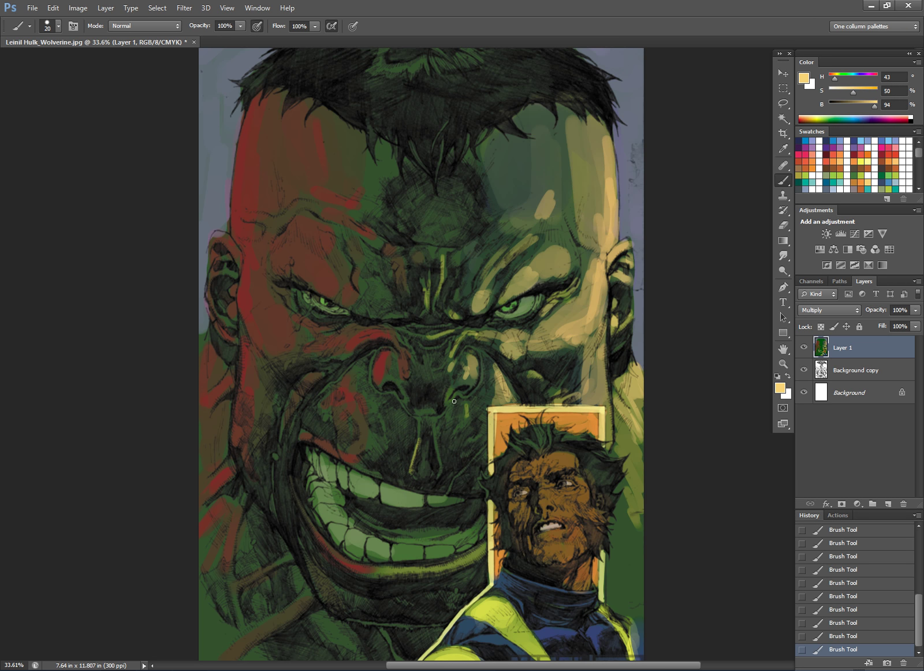
drag(469, 464, 460, 479)
drag(461, 554, 460, 563)
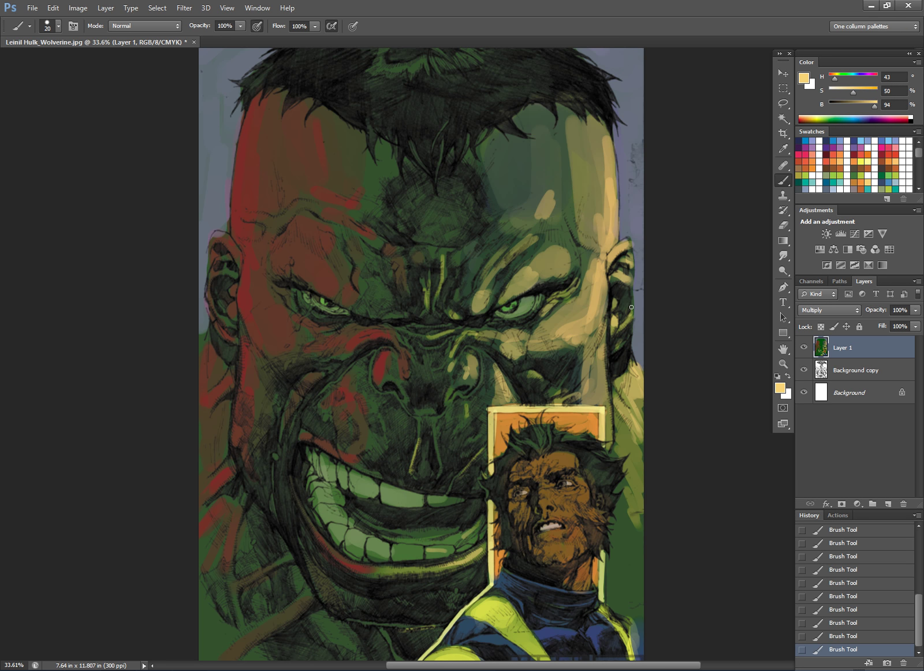
mouse_move(630, 271)
mouse_down()
mouse_move(608, 130)
mouse_move(612, 219)
mouse_up()
scroll(667, 491, down, 5)
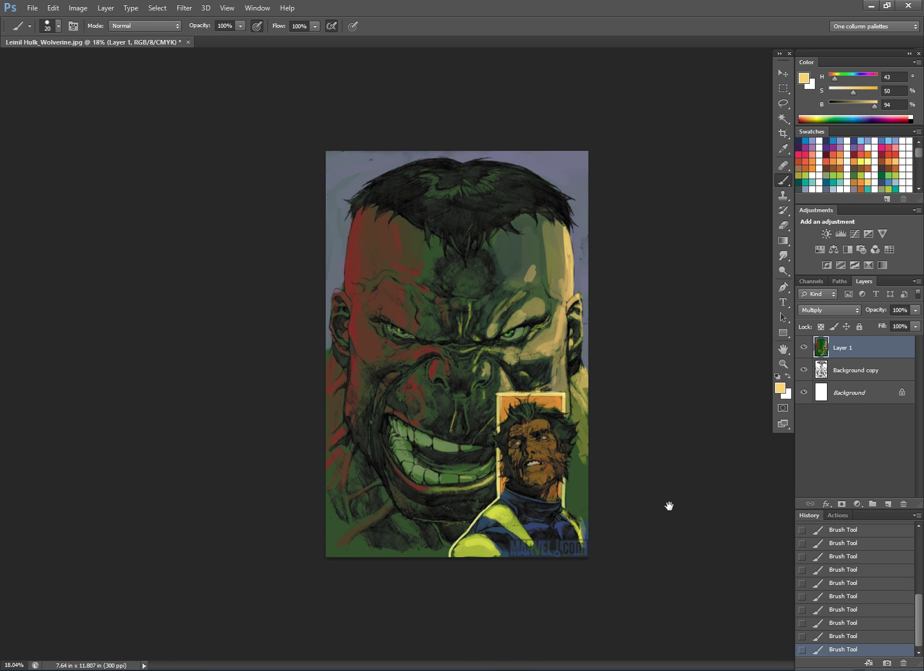
- Paint yellow-orange highlights over the outer end of the Hulk's right brow with a larger brush
scroll(651, 495, up, 3)
key(bracketright)
key(bracketright)
key(bracketright)
mouse_move(582, 308)
mouse_down()
mouse_move(570, 293)
mouse_move(562, 305)
mouse_up()
mouse_move(565, 313)
mouse_down()
mouse_move(544, 313)
mouse_move(551, 282)
mouse_up()
- Paint broad yellow-orange highlights across the right forehead and temple with a brush size of 80
key(bracketright)
key(bracketright)
mouse_move(556, 229)
mouse_down()
mouse_move(524, 264)
mouse_move(542, 231)
mouse_up()
mouse_move(543, 209)
mouse_down()
mouse_move(555, 260)
mouse_move(549, 214)
mouse_move(584, 239)
mouse_up()
drag(577, 199, 589, 231)
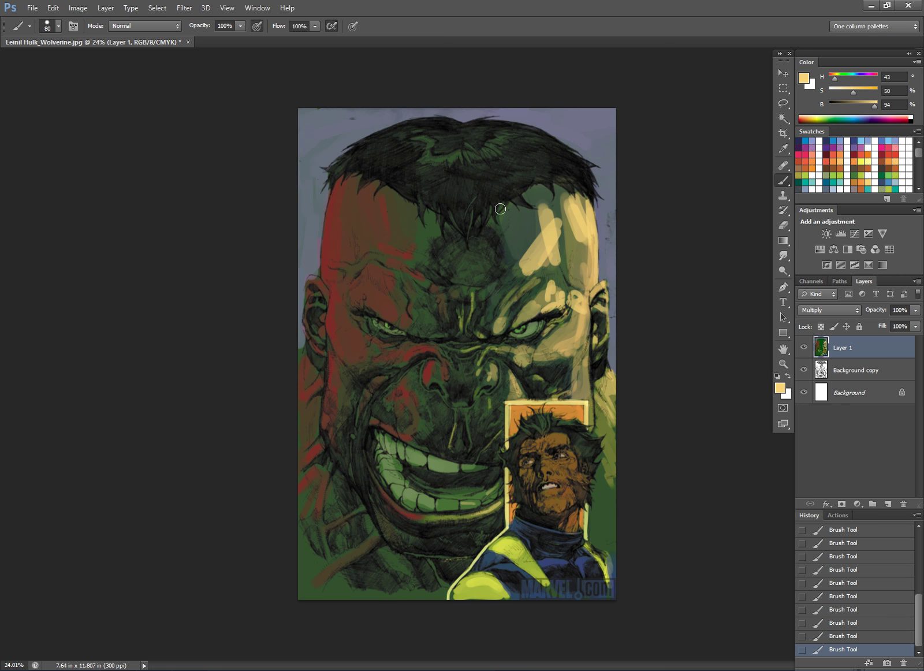
- Paint bright red (H 8, S 81, B 77) highlights on the Hulk's left forehead, temple, cheekbone and upper eyelid
click(895, 152)
key(bracketright)
mouse_move(329, 260)
mouse_down()
mouse_move(345, 236)
mouse_move(338, 182)
mouse_move(346, 246)
mouse_up()
drag(337, 290, 328, 277)
key(bracketleft)
key(bracketleft)
key(bracketleft)
mouse_move(336, 317)
mouse_down()
mouse_move(351, 343)
mouse_move(369, 347)
mouse_up()
mouse_move(374, 301)
mouse_down()
mouse_move(368, 289)
mouse_move(382, 305)
mouse_up()
- Add bright red highlights to the left cheek beside the nose, the jaw edge and the left shoulder with a size 50 brush
key(bracketleft)
mouse_move(402, 354)
mouse_down()
mouse_move(428, 349)
mouse_move(419, 429)
mouse_up()
drag(412, 380, 390, 400)
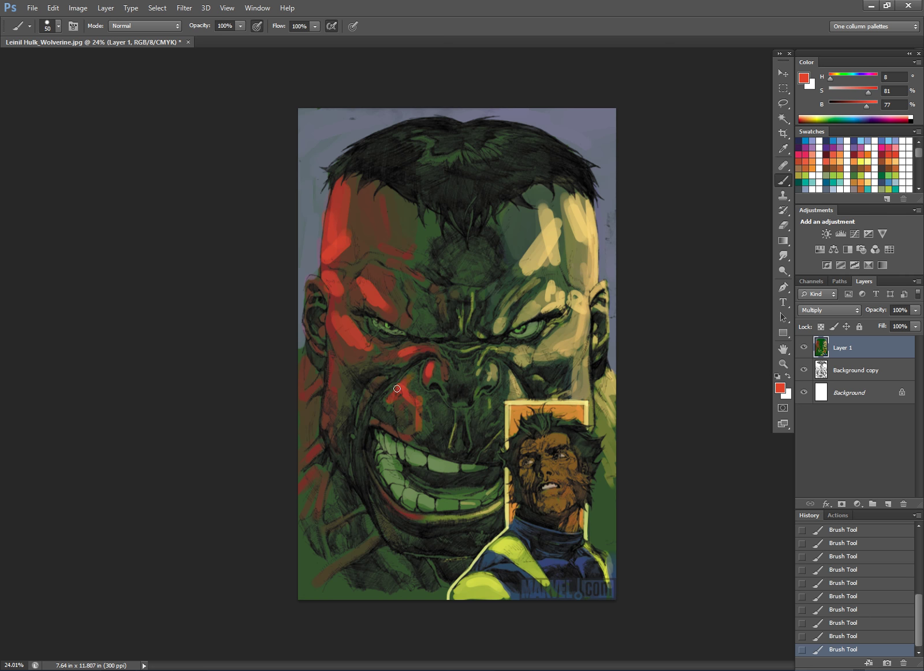
mouse_move(332, 360)
mouse_down()
mouse_move(326, 423)
mouse_move(326, 407)
mouse_up()
drag(318, 381, 302, 395)
drag(306, 355, 304, 394)
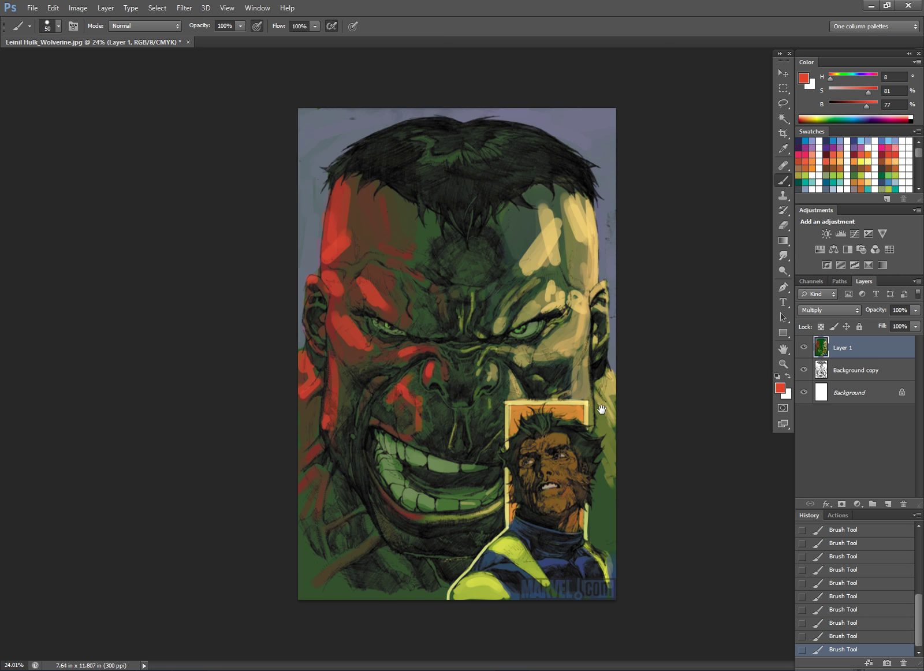
scroll(598, 450, down, 10)
scroll(701, 511, up, 11)
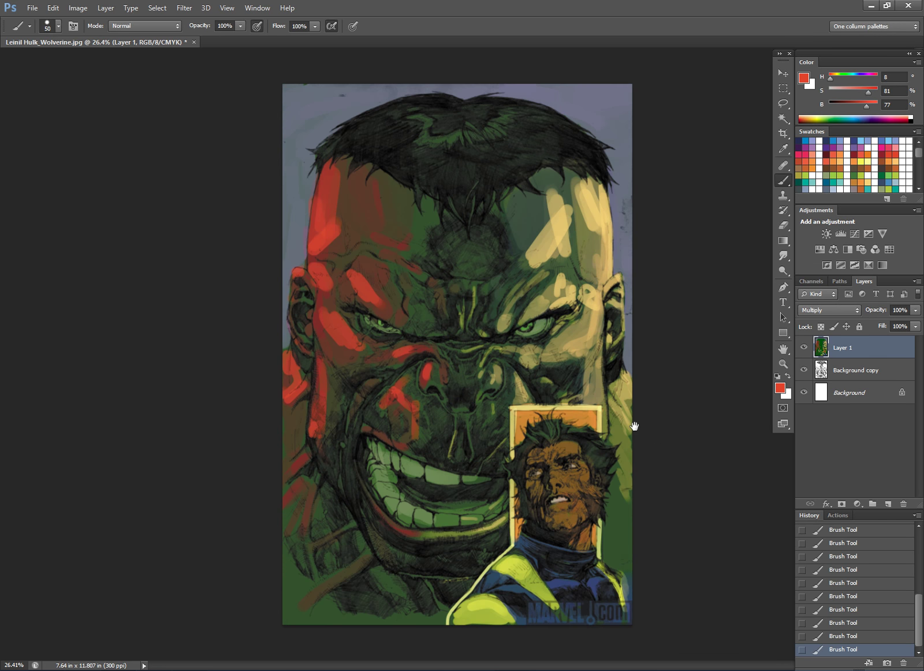
scroll(642, 426, up, 3)
drag(536, 354, 585, 307)
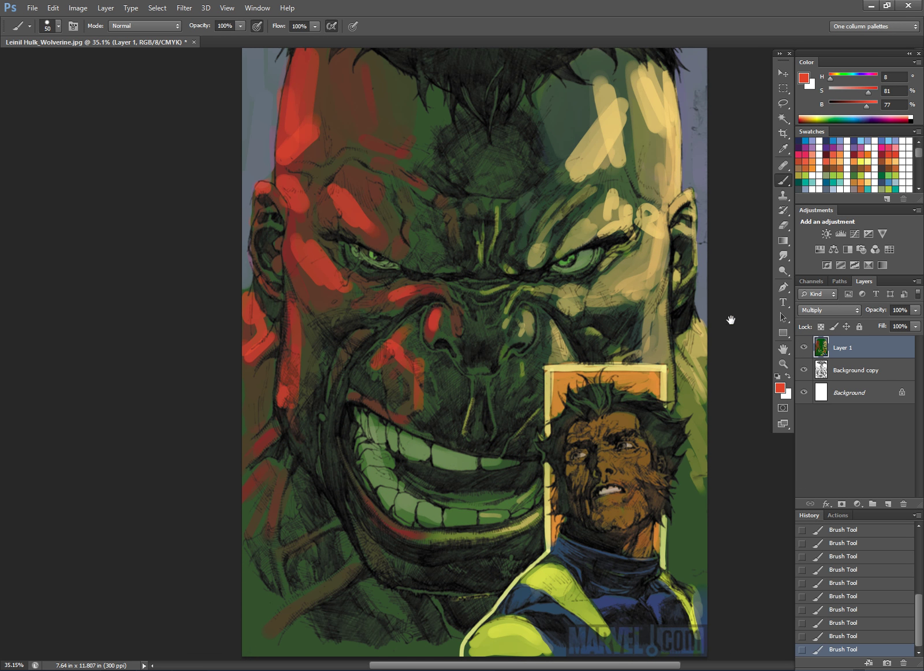
scroll(701, 357, down, 2)
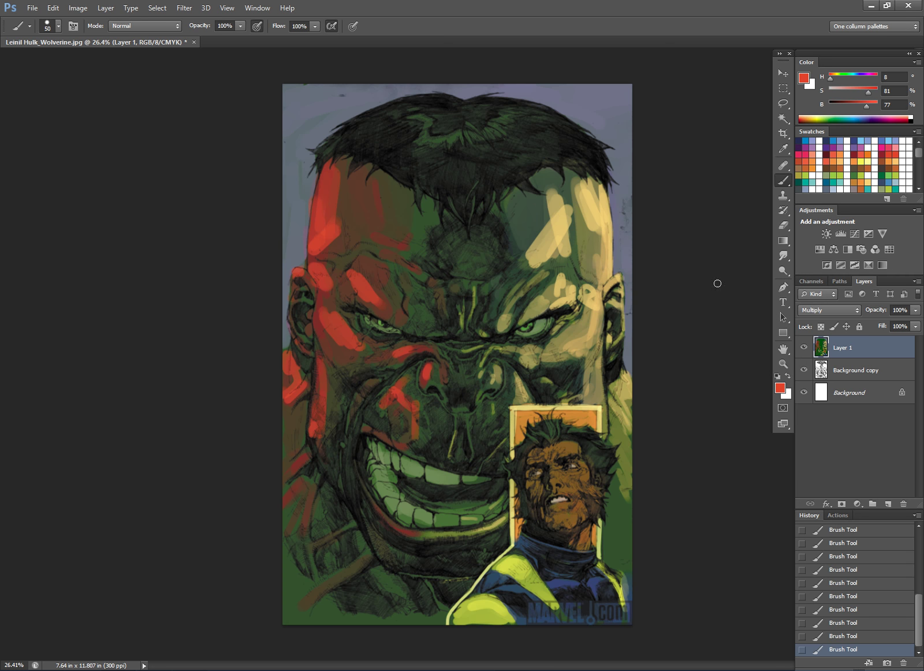
- Darken the Hulk's hair and the central forehead patch with dark green (H 150, S 55, B 20) at brush size 90
click(879, 175)
drag(849, 93, 855, 91)
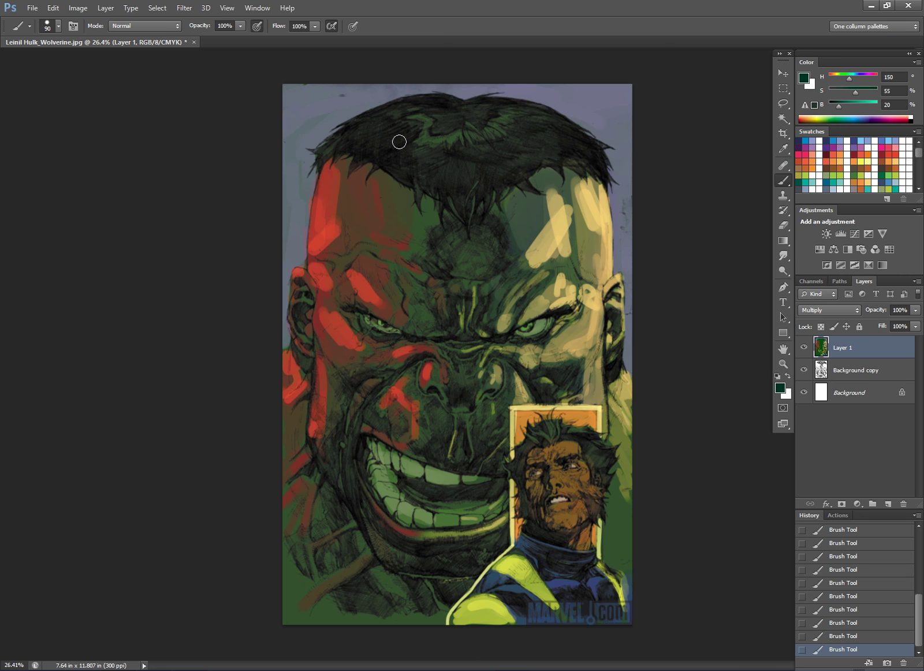
key(bracketright)
key(bracketright)
key(bracketright)
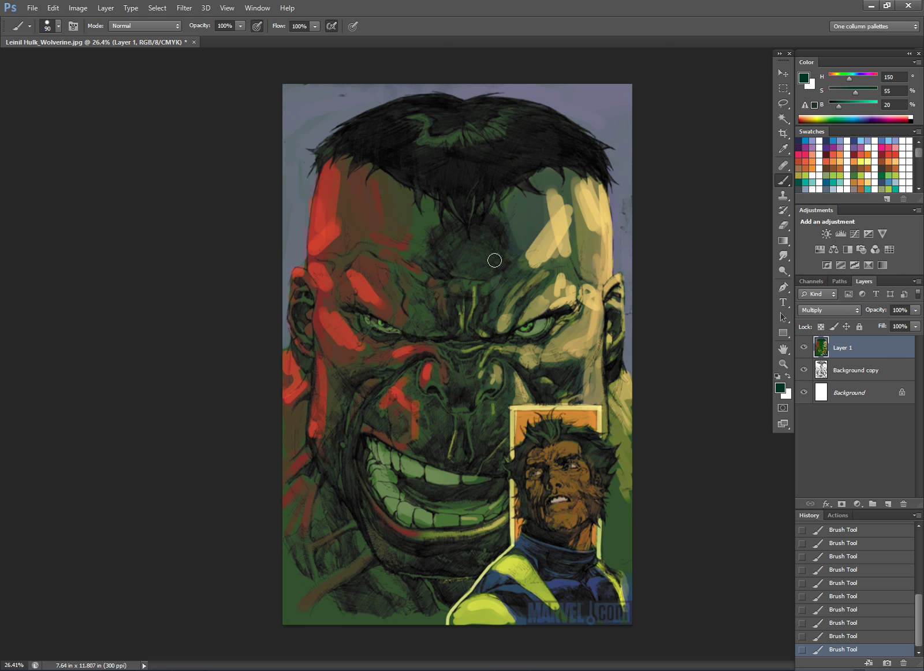
- Lower the green's brightness to 10% and darken the shadows between the brows and around the nose with a size 30 brush
drag(838, 106, 833, 107)
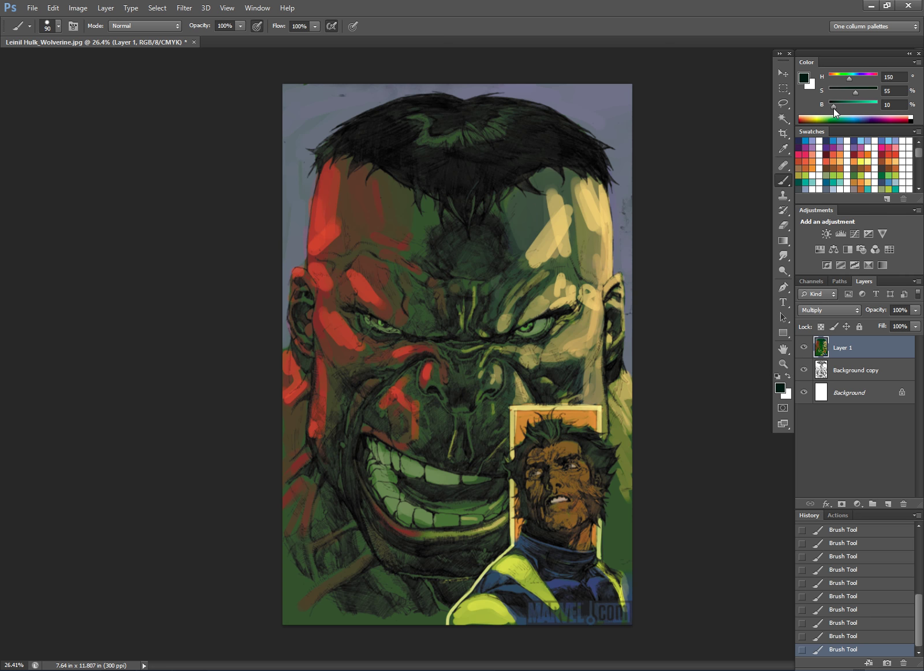
key(bracketleft)
key(bracketleft)
key(bracketleft)
key(bracketleft)
key(bracketleft)
scroll(464, 306, up, 4)
key(bracketleft)
key(bracketleft)
key(bracketleft)
mouse_move(419, 295)
mouse_down()
mouse_move(443, 335)
mouse_move(452, 315)
mouse_move(489, 327)
mouse_move(460, 346)
mouse_up()
mouse_move(455, 392)
mouse_down()
mouse_move(442, 439)
mouse_move(469, 426)
mouse_move(475, 443)
mouse_move(454, 414)
mouse_move(469, 392)
mouse_move(470, 421)
mouse_up()
- Paint near-black green shadows on the right cheek fold, beside the nose, and in and behind the right ear
mouse_move(518, 375)
mouse_down()
mouse_move(535, 378)
mouse_move(562, 422)
mouse_move(605, 411)
mouse_move(603, 403)
mouse_up()
drag(682, 383, 684, 407)
drag(677, 312, 675, 300)
drag(540, 392, 544, 390)
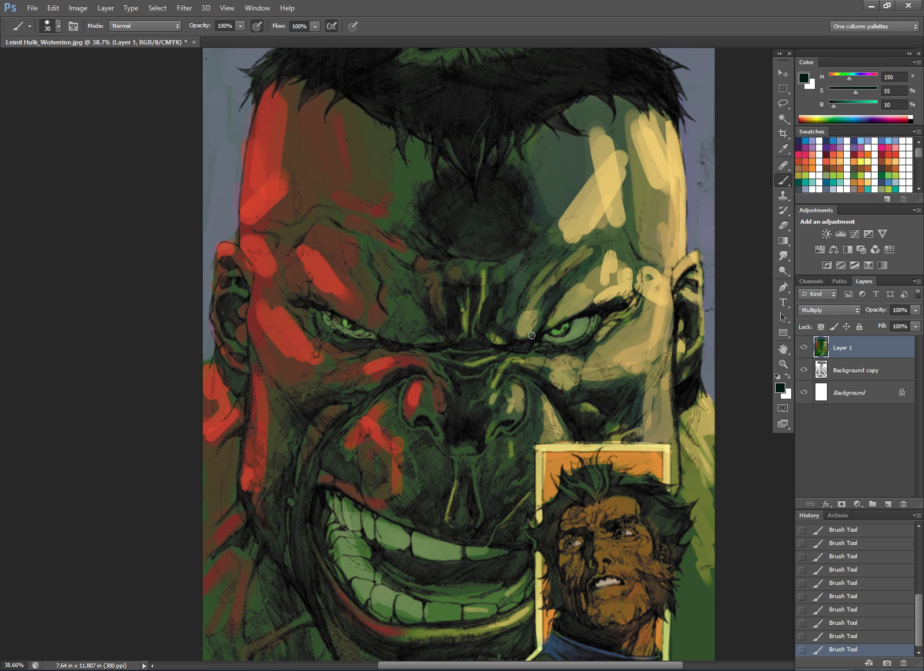
- Darken the left cheek fold, mouth interior, chin below the lip and upper lip with the near-black green, enlarging the brush
mouse_move(301, 418)
mouse_down()
mouse_move(452, 309)
mouse_move(373, 254)
mouse_move(391, 254)
mouse_move(382, 152)
mouse_up()
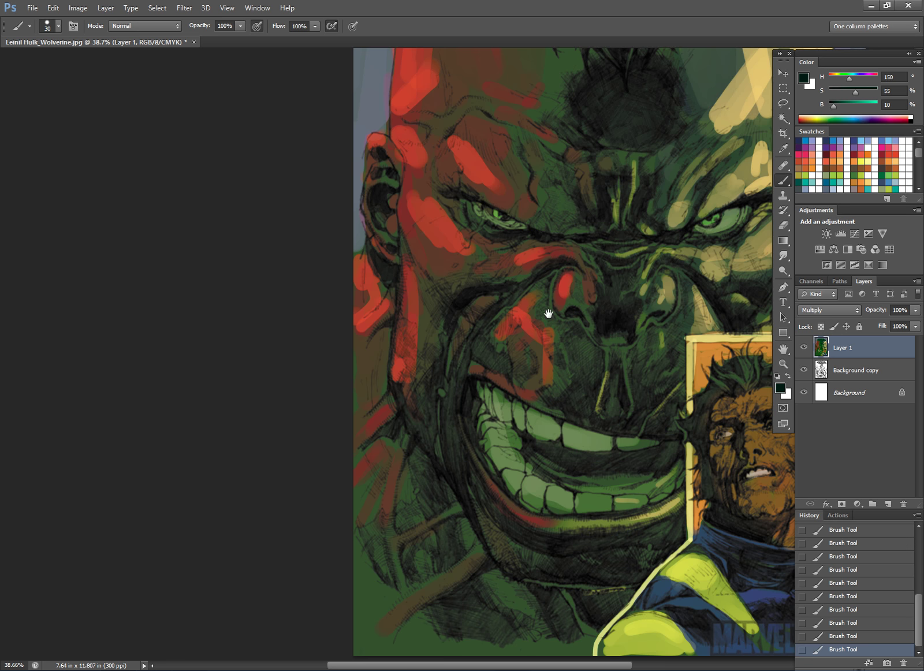
drag(479, 265, 465, 306)
drag(642, 366, 587, 199)
mouse_move(574, 326)
mouse_down()
mouse_move(498, 326)
mouse_move(468, 314)
mouse_move(533, 340)
mouse_move(603, 324)
mouse_up()
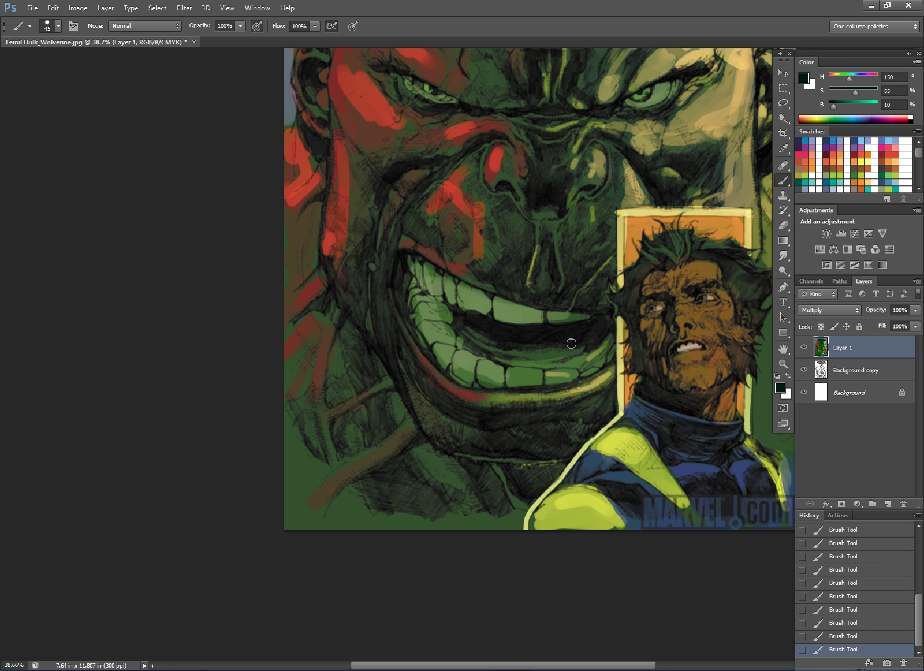
mouse_move(505, 436)
mouse_down()
mouse_move(525, 416)
mouse_move(581, 410)
mouse_move(563, 417)
mouse_move(465, 404)
mouse_move(390, 329)
mouse_move(378, 283)
mouse_move(409, 363)
mouse_move(401, 286)
mouse_move(382, 289)
mouse_move(360, 267)
mouse_move(339, 286)
mouse_move(374, 380)
mouse_move(381, 434)
mouse_move(405, 434)
mouse_move(423, 495)
mouse_move(403, 508)
mouse_move(410, 458)
mouse_move(427, 482)
mouse_move(511, 484)
mouse_move(487, 484)
mouse_move(550, 472)
mouse_move(583, 428)
mouse_move(516, 453)
mouse_move(565, 418)
mouse_up()
key(bracketright)
mouse_move(522, 292)
mouse_down()
mouse_move(514, 251)
mouse_move(499, 276)
mouse_move(524, 264)
mouse_move(513, 236)
mouse_move(514, 244)
mouse_move(570, 234)
mouse_move(578, 268)
mouse_move(545, 267)
mouse_up()
mouse_move(600, 288)
mouse_down()
mouse_move(602, 301)
mouse_move(605, 278)
mouse_up()
- Deepen the shadows on the right side of the neck and around the inner left brow with a size 70 brush
drag(573, 176, 545, 264)
drag(716, 304, 702, 339)
key(])
key(])
mouse_move(440, 213)
mouse_down()
mouse_move(433, 221)
mouse_move(455, 207)
mouse_up()
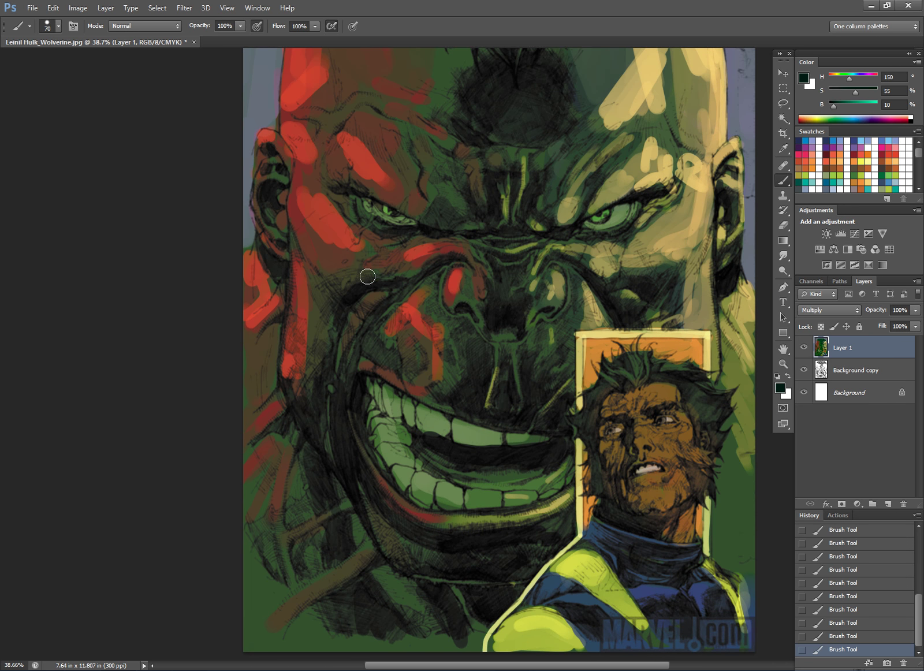
- Darken the Hulk's hair along the right side and the left hairline with a size 50 brush
scroll(526, 175, up, 3)
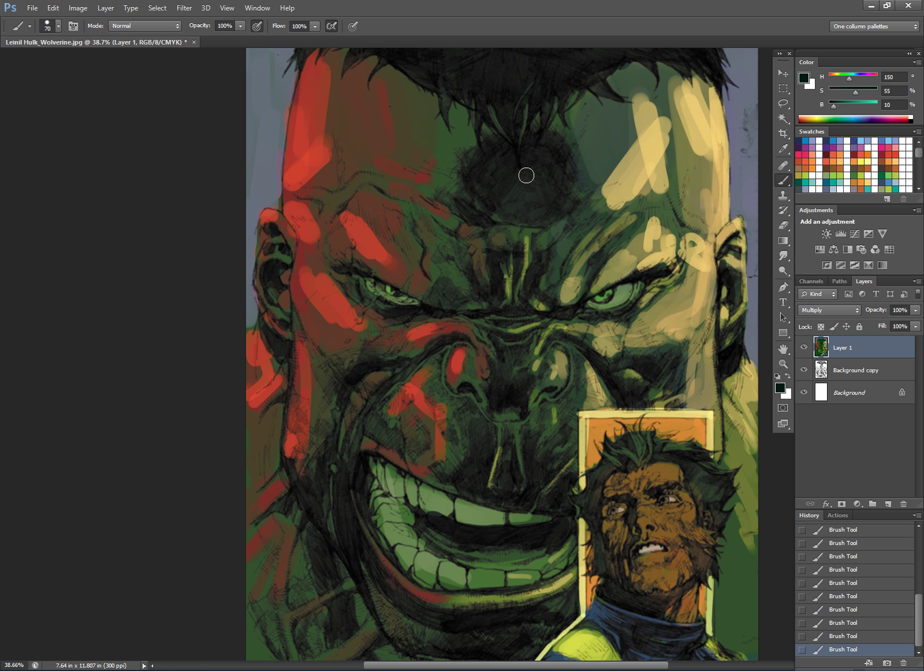
key(bracketleft)
key(bracketleft)
scroll(569, 242, up, 5)
scroll(569, 242, right, 1)
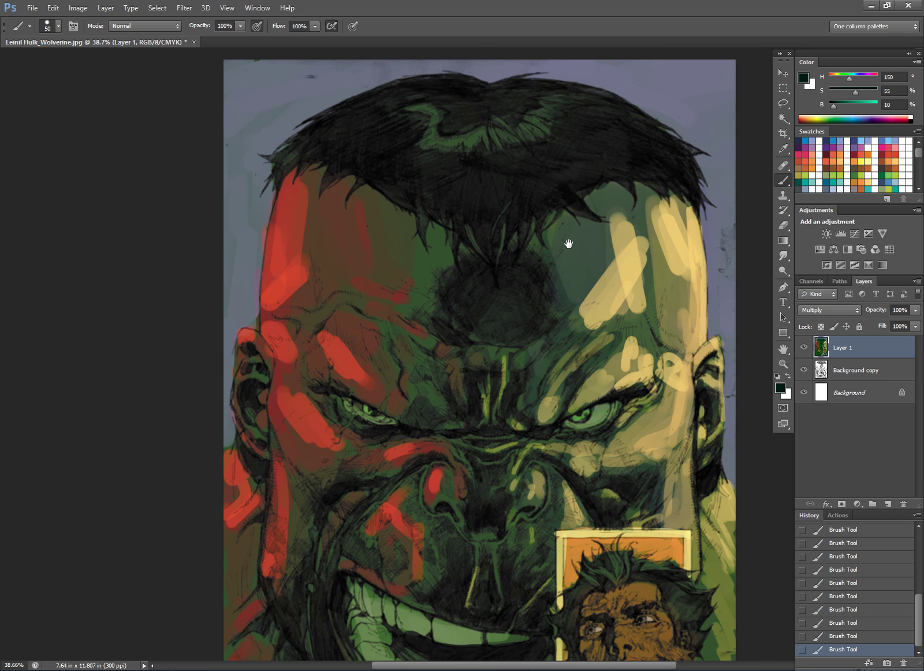
drag(625, 145, 582, 121)
drag(283, 191, 301, 177)
- Paint near-black green shadows on Wolverine's hair, face, sideburns and neck with a progressively smaller brush
drag(629, 390, 533, 174)
scroll(597, 444, up, 3)
key(bracketleft)
mouse_move(582, 420)
mouse_down()
mouse_move(578, 452)
mouse_move(571, 400)
mouse_move(595, 434)
mouse_move(598, 470)
mouse_move(608, 415)
mouse_move(581, 410)
mouse_move(578, 419)
mouse_move(557, 379)
mouse_move(522, 374)
mouse_move(520, 366)
mouse_move(510, 380)
mouse_move(486, 364)
mouse_move(478, 394)
mouse_move(434, 408)
mouse_move(450, 397)
mouse_move(437, 442)
mouse_move(411, 433)
mouse_move(426, 450)
mouse_move(441, 433)
mouse_move(443, 521)
mouse_move(463, 533)
mouse_move(461, 524)
mouse_move(453, 560)
mouse_move(457, 552)
mouse_move(499, 568)
mouse_move(560, 545)
mouse_move(532, 575)
mouse_up()
key(bracketleft)
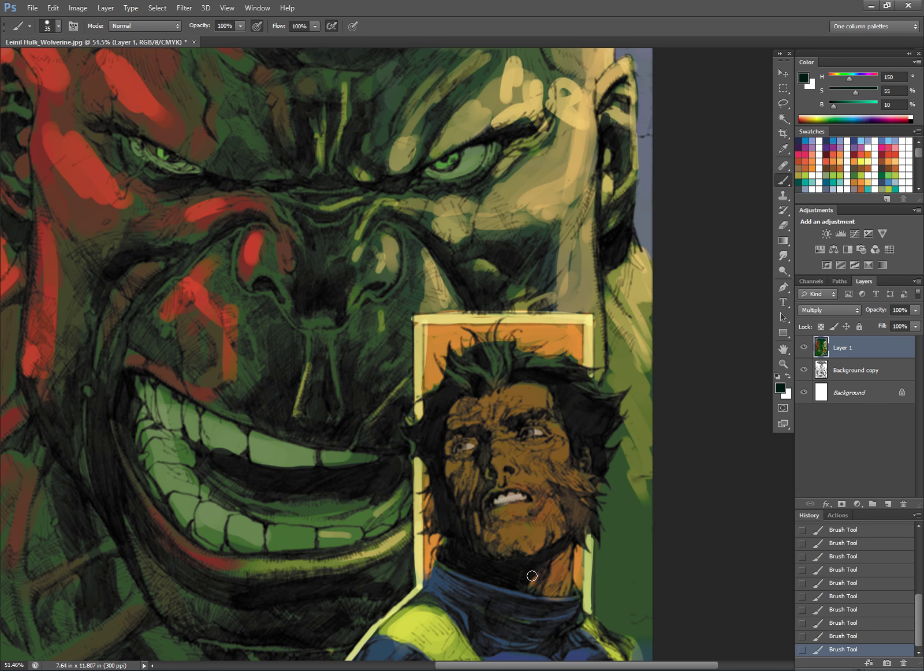
key(bracketleft)
mouse_move(505, 472)
mouse_down()
mouse_move(484, 445)
mouse_move(485, 464)
mouse_move(480, 434)
mouse_up()
mouse_move(579, 517)
mouse_down()
mouse_move(565, 496)
mouse_move(577, 503)
mouse_move(578, 530)
mouse_up()
- Darken the folds of Wolverine's collar and the blue chest and shoulder areas of his costume with a size 35 brush
drag(604, 464, 614, 194)
key(bracketright)
mouse_move(507, 302)
mouse_down()
mouse_move(521, 336)
mouse_move(421, 392)
mouse_move(531, 392)
mouse_move(547, 408)
mouse_move(573, 392)
mouse_move(603, 392)
mouse_move(618, 375)
mouse_move(629, 382)
mouse_move(602, 362)
mouse_up()
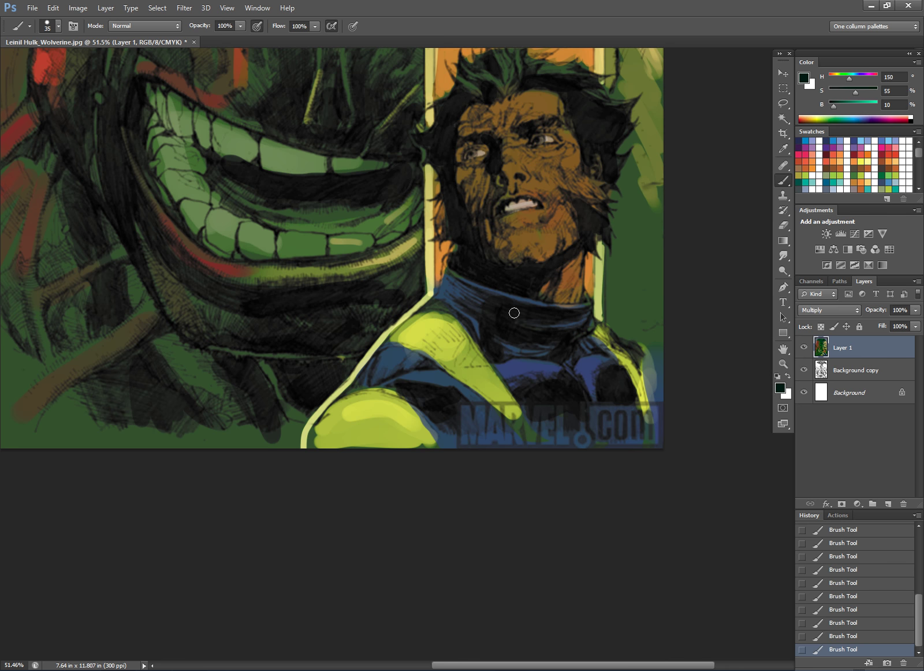
mouse_move(475, 309)
mouse_down()
mouse_move(531, 290)
mouse_move(560, 311)
mouse_up()
mouse_move(462, 401)
mouse_down()
mouse_move(466, 416)
mouse_move(540, 412)
mouse_move(586, 438)
mouse_move(552, 439)
mouse_move(472, 416)
mouse_move(503, 438)
mouse_move(448, 437)
mouse_move(470, 448)
mouse_move(438, 436)
mouse_up()
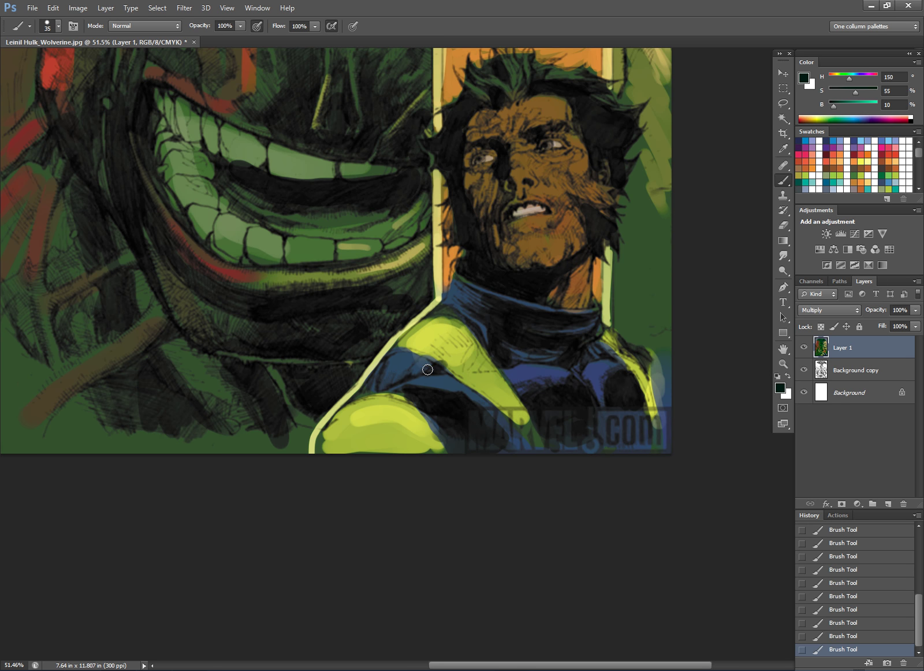
drag(449, 385, 538, 408)
drag(575, 373, 552, 438)
- Deepen the near-black shadows on the Hulk's neck, chin, left cheek fold and nostrils, reducing the brush to 30
mouse_move(437, 386)
mouse_down()
mouse_move(347, 387)
mouse_move(305, 372)
mouse_up()
drag(402, 296, 334, 257)
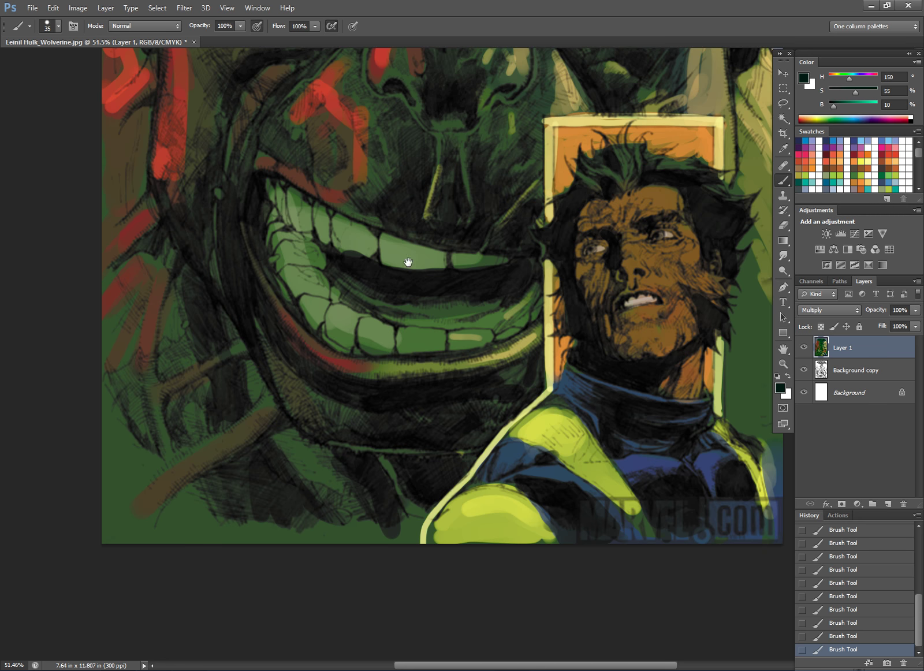
drag(454, 242, 500, 313)
mouse_move(316, 267)
mouse_down()
mouse_move(344, 289)
mouse_move(286, 274)
mouse_move(394, 150)
mouse_up()
drag(352, 186, 381, 155)
drag(565, 266, 521, 352)
key(bracketleft)
mouse_move(535, 257)
mouse_down()
mouse_move(547, 238)
mouse_move(494, 235)
mouse_move(457, 282)
mouse_up()
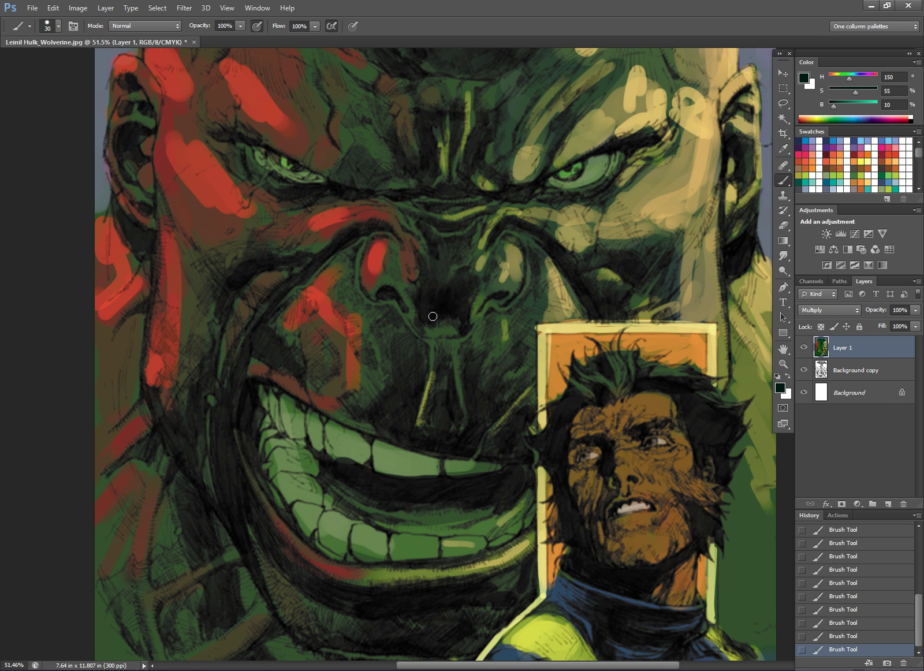
- Paint the background right of the Hulk's head purple (H 246, S 37, B 81), enlarging the brush to 80
scroll(589, 323, down, 12)
scroll(670, 525, up, 2)
scroll(659, 546, down, 1)
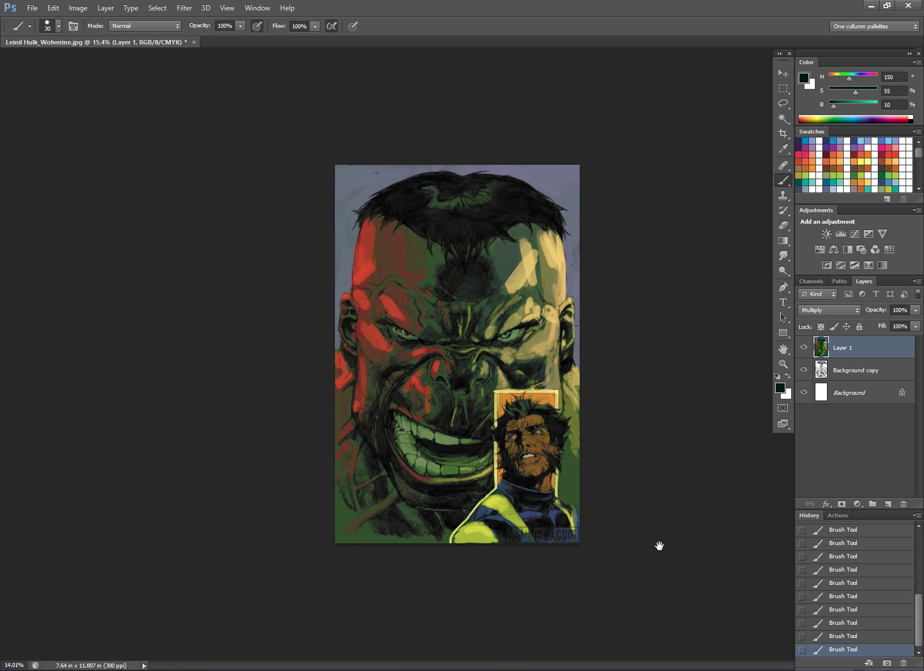
scroll(659, 546, down, 1)
scroll(659, 545, up, 1)
click(855, 146)
scroll(578, 306, up, 1)
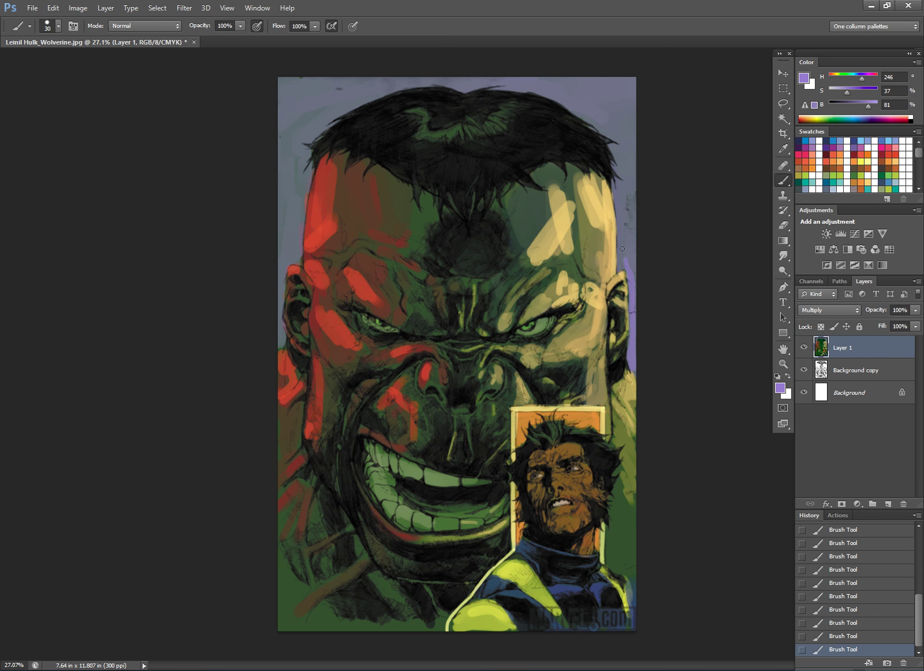
key(bracketright)
key(bracketright)
key(bracketright)
key(bracketright)
mouse_move(619, 189)
mouse_down()
mouse_move(624, 217)
mouse_move(629, 152)
mouse_move(617, 151)
mouse_move(627, 130)
mouse_move(631, 187)
mouse_up()
- Paint the background left of the Hulk's head with the same purple
drag(278, 251, 279, 331)
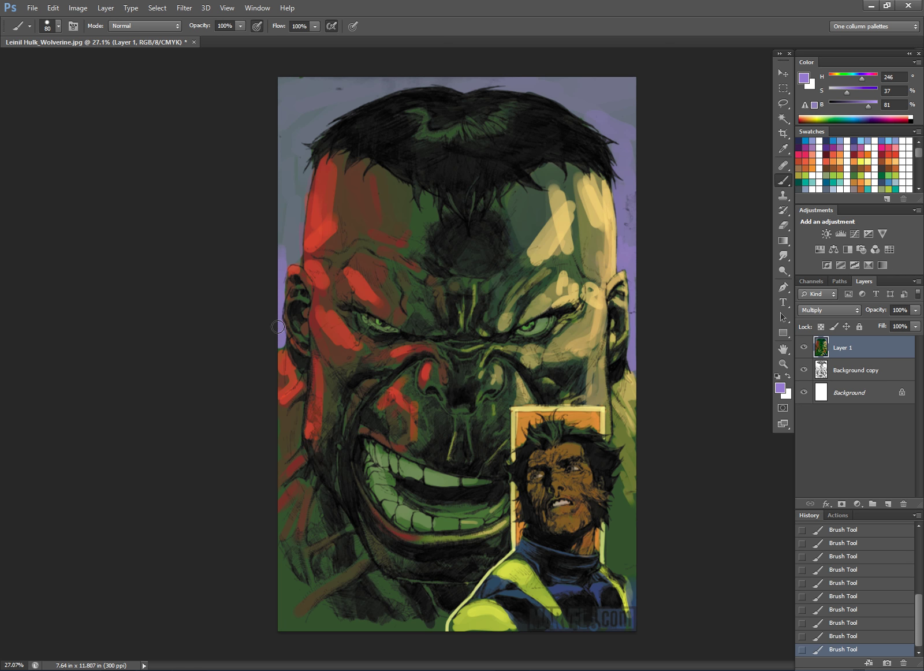
mouse_move(294, 256)
mouse_down()
mouse_move(297, 205)
mouse_move(276, 240)
mouse_move(300, 184)
mouse_move(285, 197)
mouse_move(276, 173)
mouse_move(301, 144)
mouse_move(301, 181)
mouse_move(299, 135)
mouse_move(325, 107)
mouse_move(278, 130)
mouse_up()
mouse_move(289, 240)
mouse_down()
mouse_move(296, 234)
mouse_move(285, 227)
mouse_up()
scroll(331, 604, down, 6)
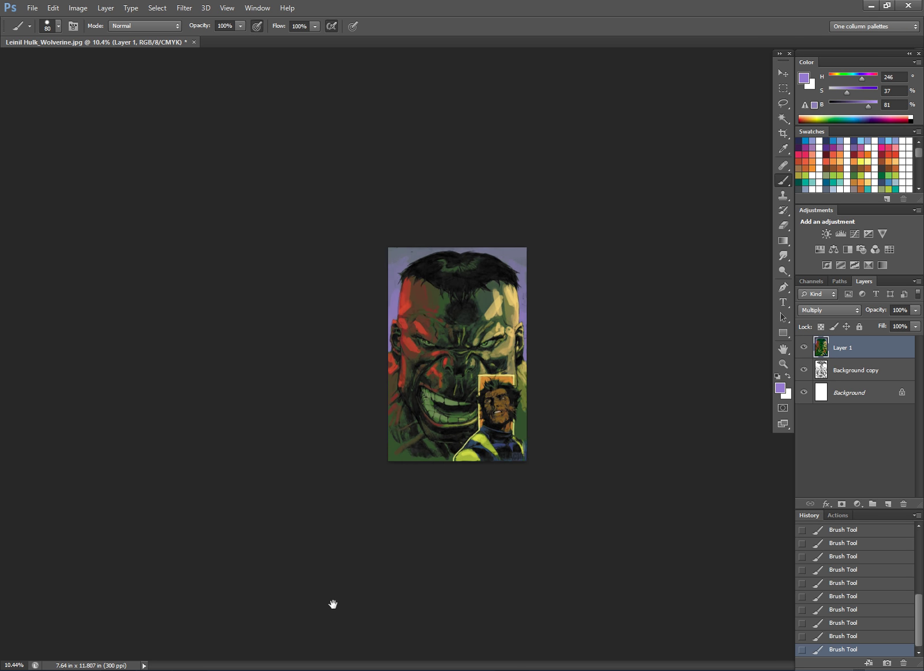
scroll(585, 323, up, 6)
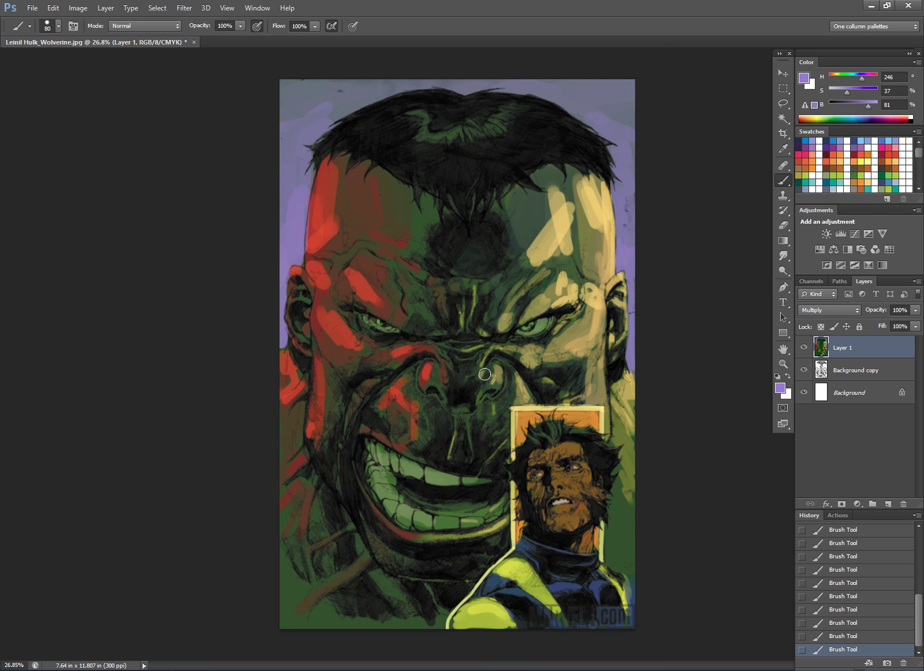
- Paint light peach (H 26, S 30, B 93) highlights on Wolverine's cheekbone and forehead with a small brush
scroll(580, 494, up, 5)
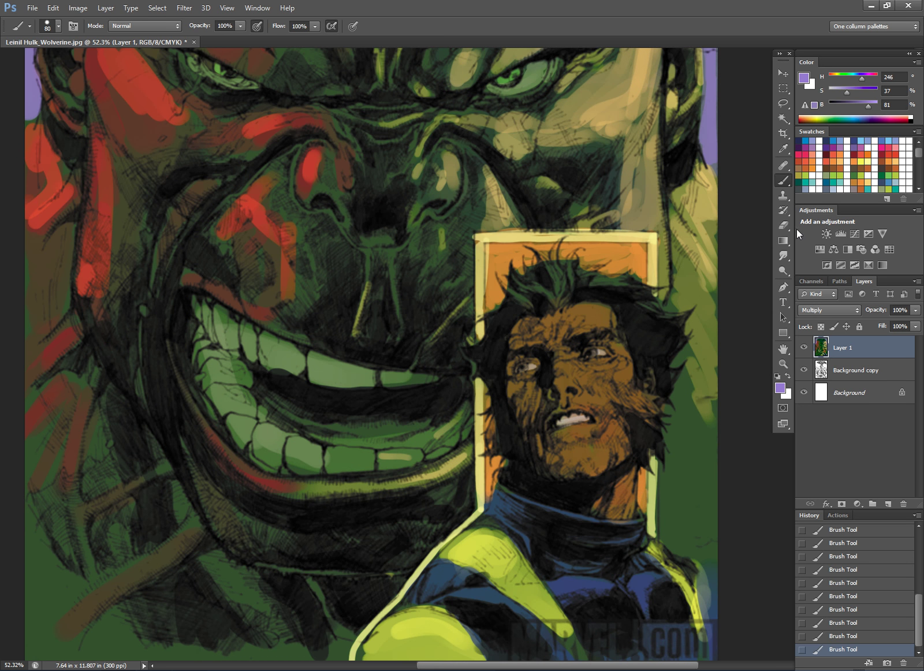
click(896, 162)
key(bracketleft)
key(bracketleft)
key(bracketleft)
key(bracketleft)
key(bracketleft)
key(bracketleft)
mouse_move(591, 364)
mouse_down()
mouse_move(618, 359)
mouse_move(607, 373)
mouse_up()
mouse_move(585, 324)
mouse_down()
mouse_move(598, 311)
mouse_move(548, 330)
mouse_up()
- Extend the peach highlights over Wolverine's nose, shadowed cheek, chin, jaw and neck with a size 25 brush
key(bracketleft)
mouse_move(560, 379)
mouse_down()
mouse_move(568, 367)
mouse_move(586, 401)
mouse_move(629, 364)
mouse_move(577, 370)
mouse_move(581, 430)
mouse_move(600, 453)
mouse_move(580, 457)
mouse_move(600, 450)
mouse_move(625, 398)
mouse_move(601, 316)
mouse_move(599, 327)
mouse_up()
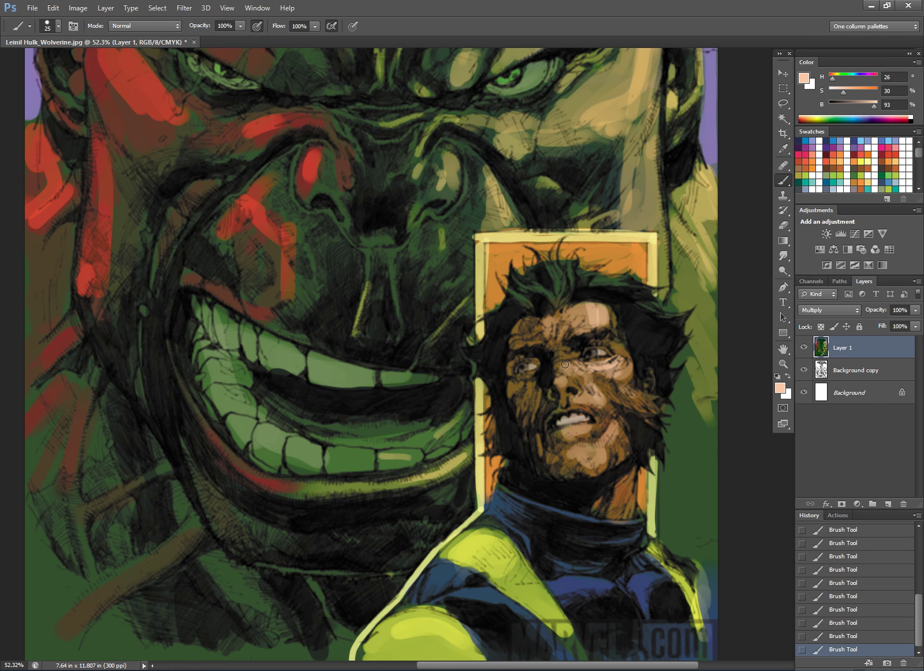
drag(561, 360, 558, 388)
mouse_move(519, 336)
mouse_down()
mouse_move(559, 325)
mouse_move(590, 372)
mouse_move(600, 369)
mouse_move(594, 394)
mouse_move(562, 402)
mouse_move(605, 448)
mouse_up()
mouse_move(592, 454)
mouse_down()
mouse_move(582, 452)
mouse_move(691, 425)
mouse_up()
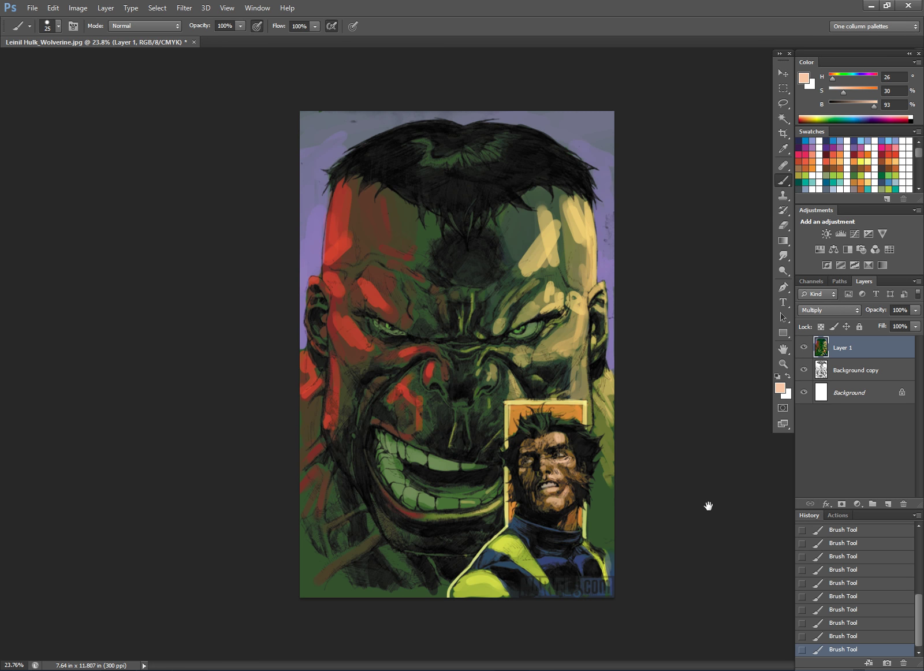
scroll(597, 540, up, 2)
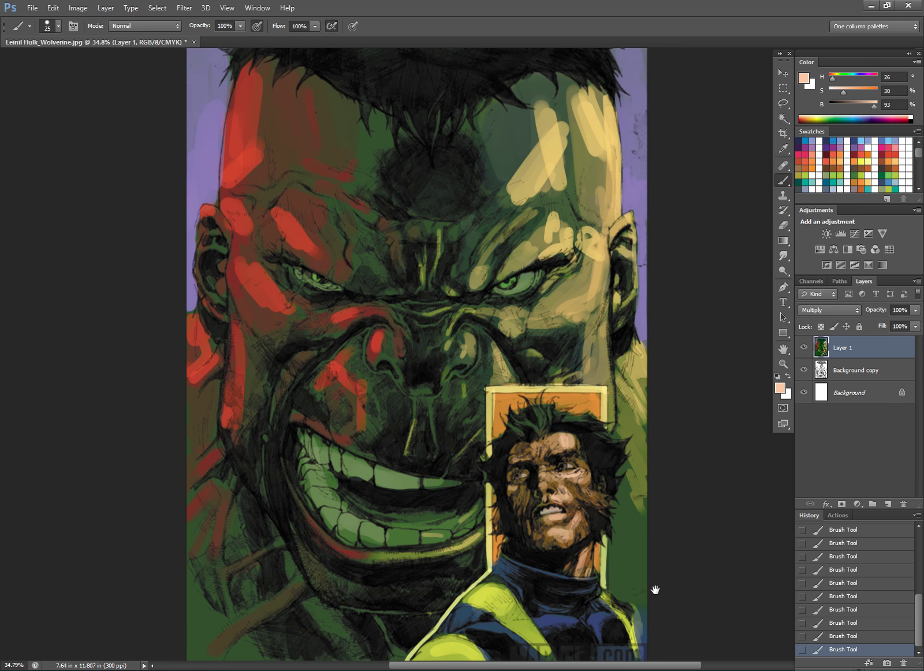
scroll(655, 588, down, 2)
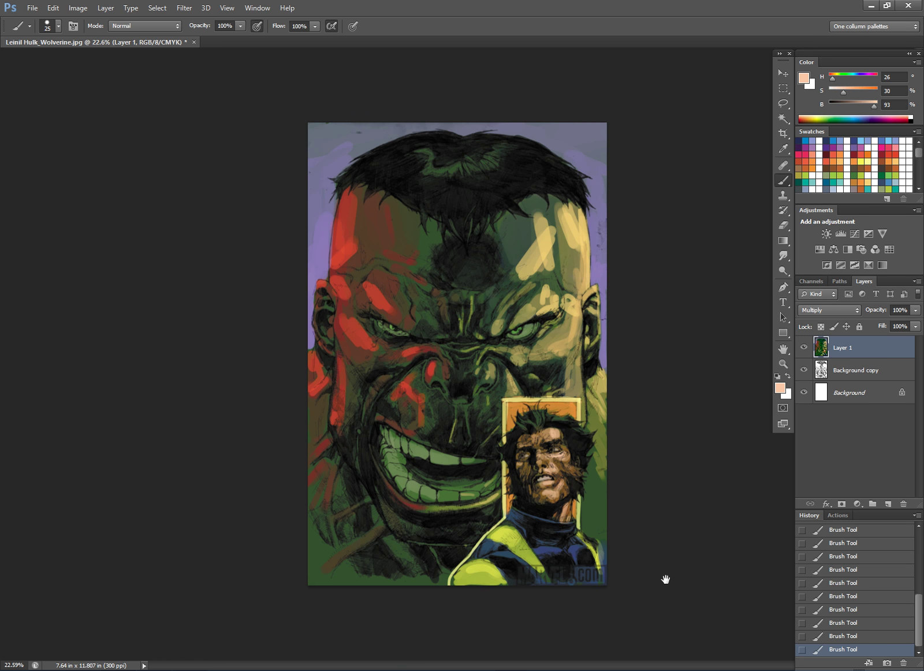
- Paint pale blue (H 215, S 17, B 86) strands on Wolverine's hair, hair tips and sideburn with a size 9 brush
scroll(665, 579, up, 4)
click(847, 188)
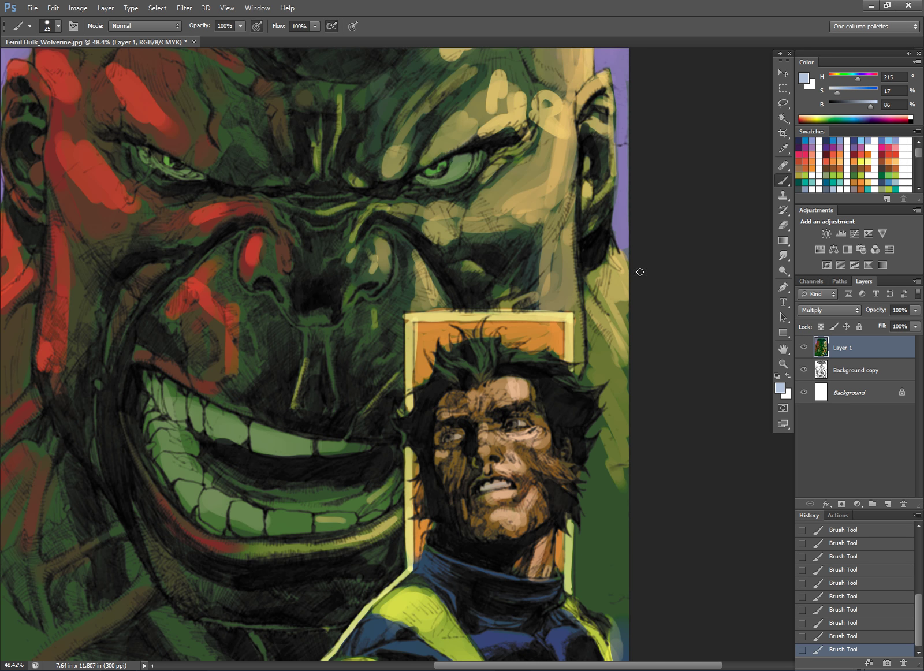
mouse_move(469, 334)
mouse_down()
mouse_move(479, 370)
mouse_move(483, 359)
mouse_move(544, 357)
mouse_up()
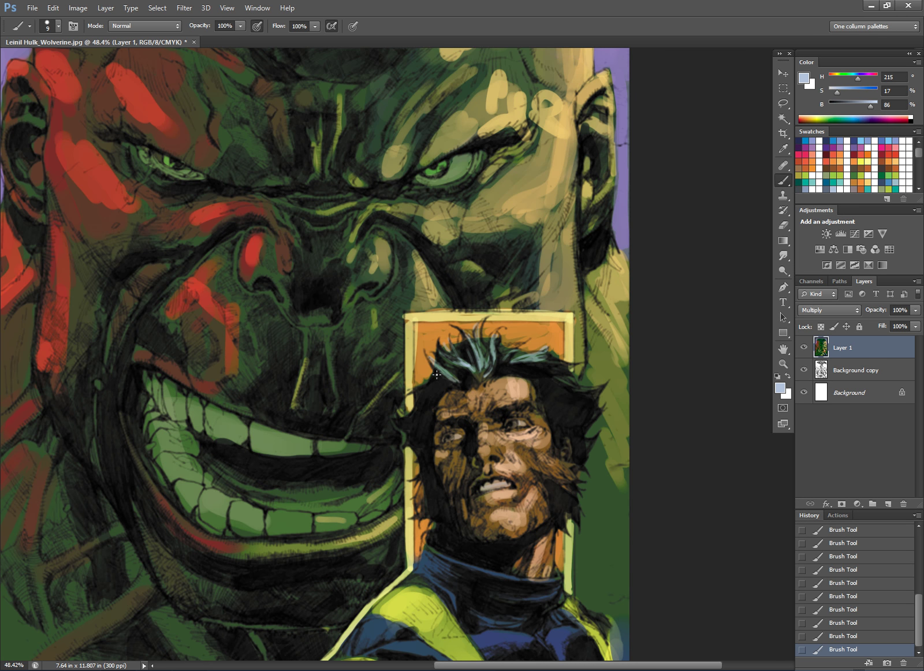
drag(582, 387, 558, 380)
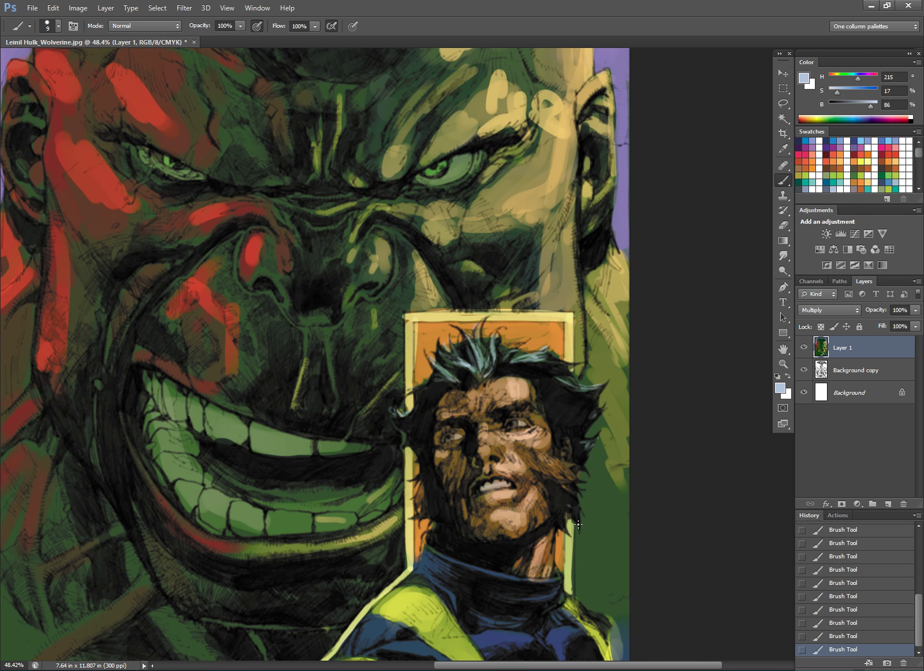
drag(546, 465, 580, 478)
scroll(747, 458, down, 5)
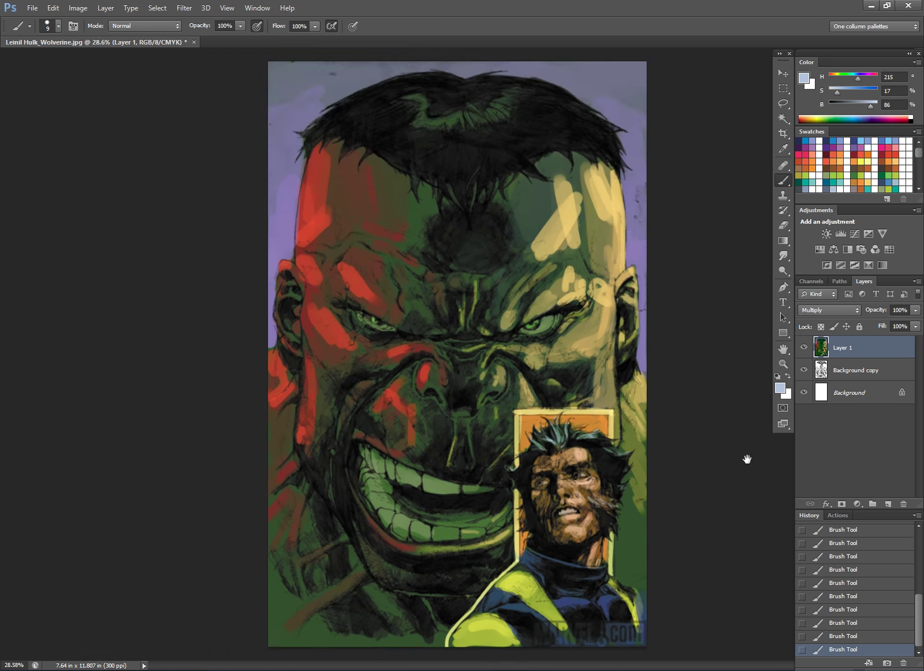
scroll(746, 458, up, 4)
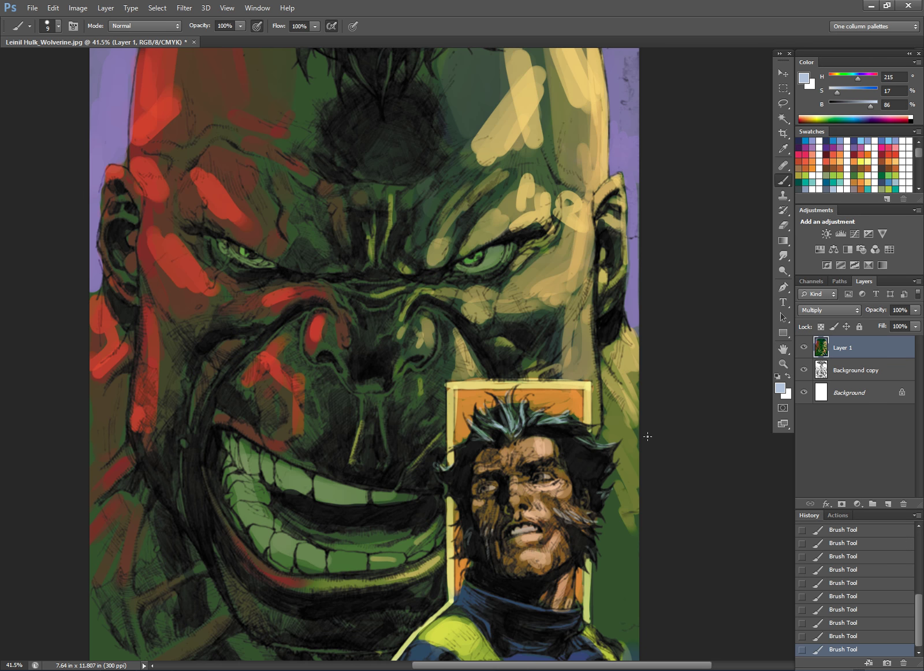
- Paint white highlights in both of the Hulk's eyes with a size 9 brush
scroll(645, 444, down, 3)
scroll(567, 388, up, 4)
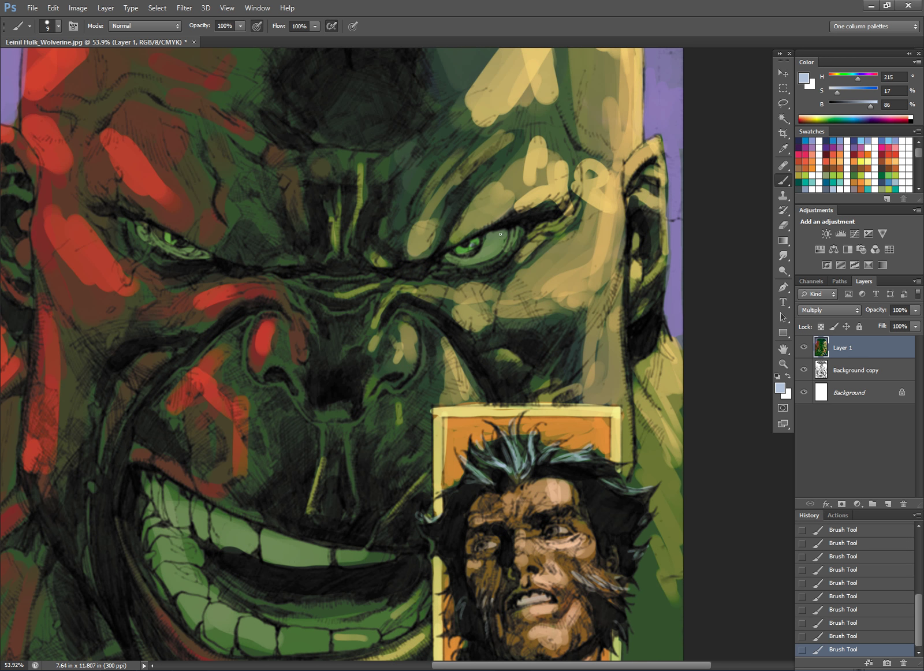
key(d)
key(x)
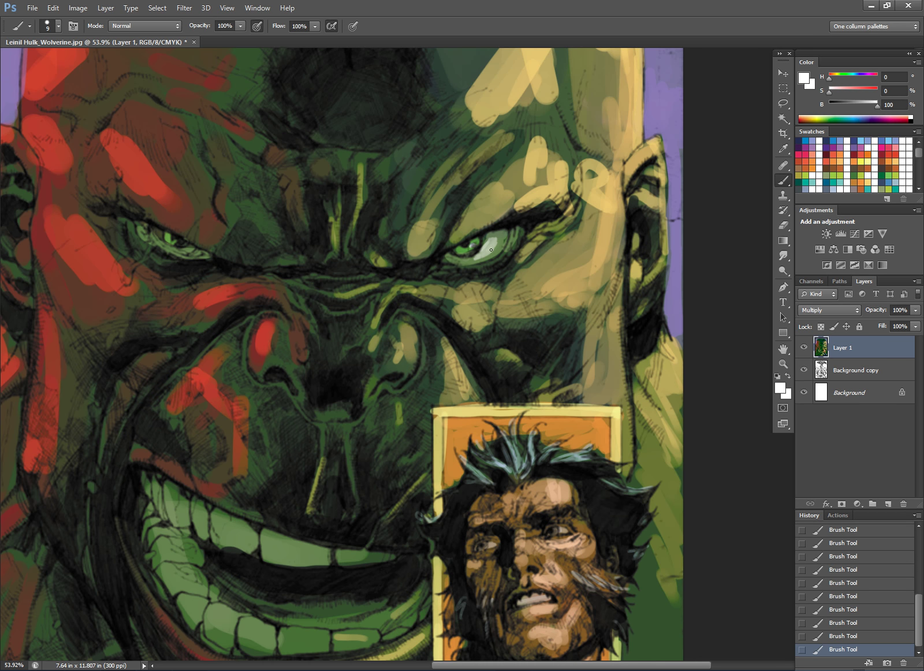
drag(467, 254, 634, 266)
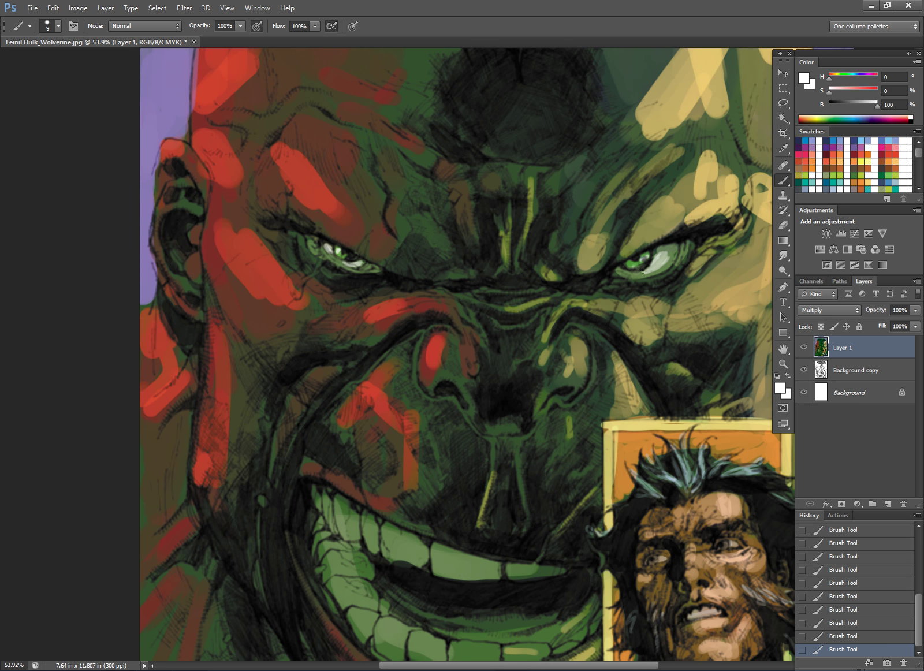
- Paint white highlights across the Hulk's upper and lower teeth with a size 30 brush
mouse_move(704, 325)
mouse_down()
mouse_move(659, 289)
mouse_move(681, 187)
mouse_up()
mouse_move(365, 492)
mouse_down()
mouse_move(432, 511)
mouse_move(469, 510)
mouse_up()
mouse_move(333, 476)
mouse_down()
mouse_move(346, 488)
mouse_move(309, 410)
mouse_move(343, 390)
mouse_move(439, 426)
mouse_up()
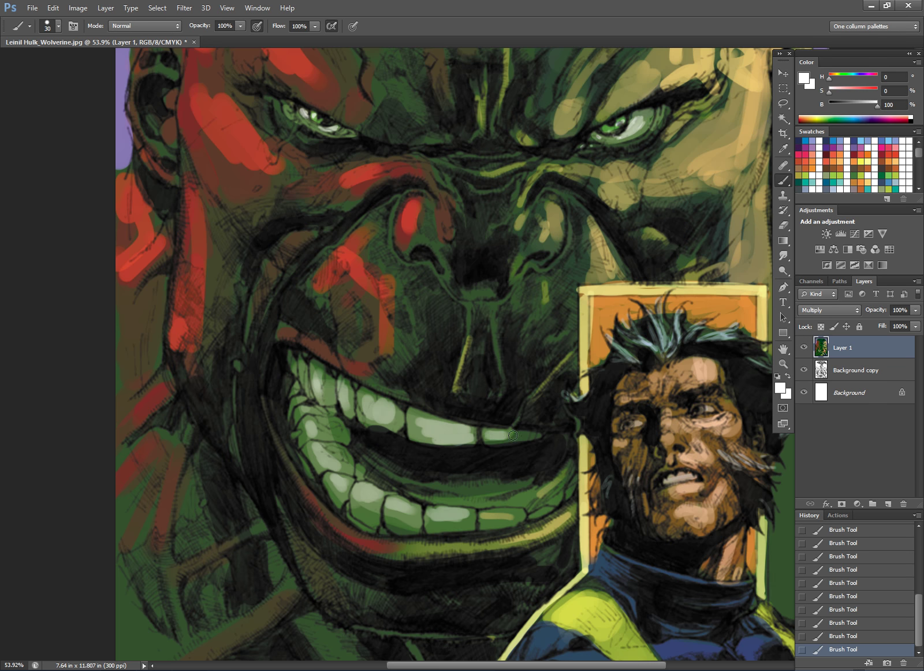
scroll(511, 440, down, 2)
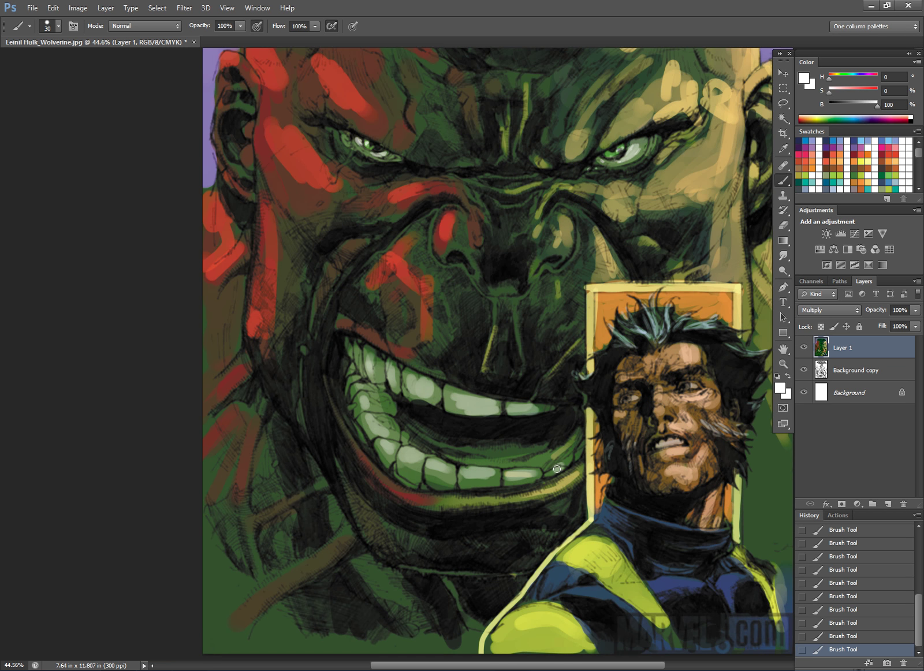
scroll(669, 418, down, 5)
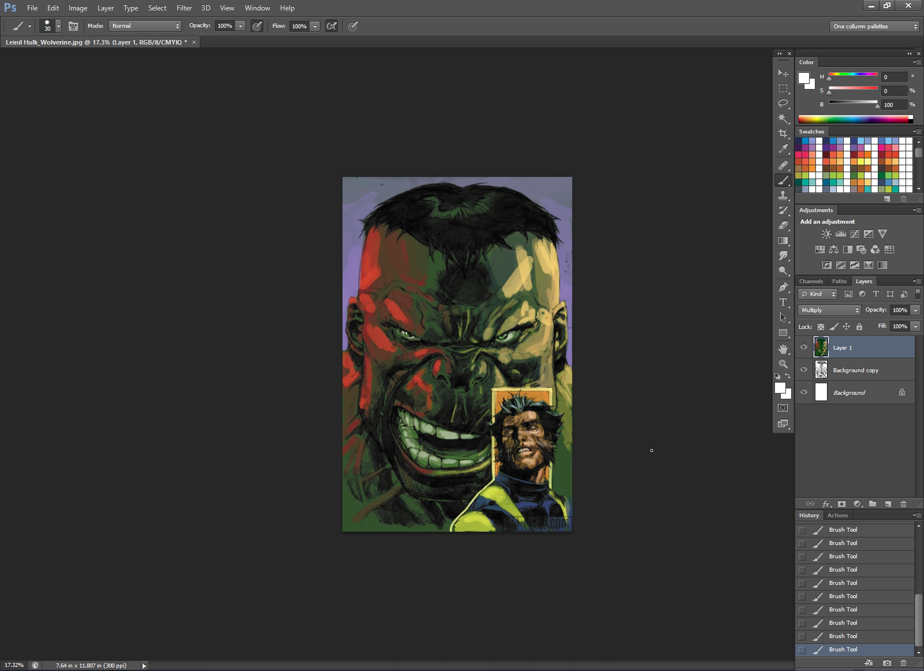
scroll(507, 475, up, 5)
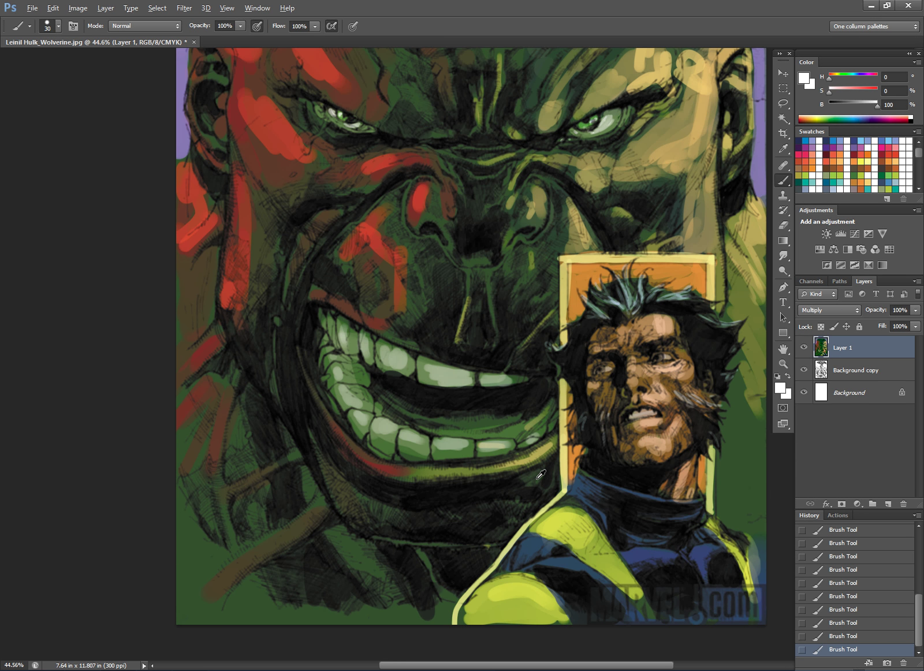
- Tone down the Hulk's teeth with muted grey-green (H 87, S 20, B 43) using a size 60 brush
alt+click(541, 475)
alt+click(498, 398)
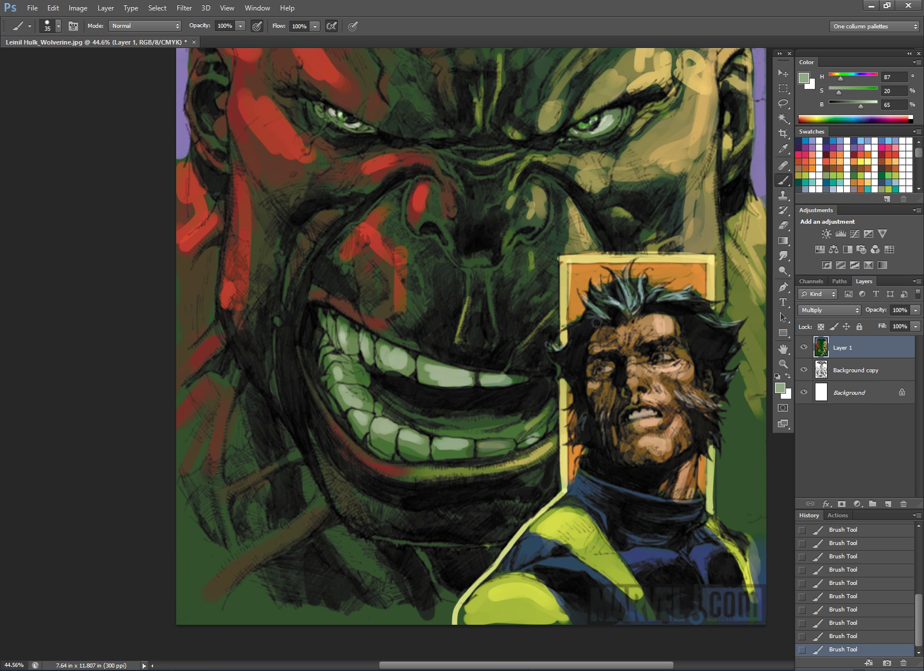
click(849, 106)
key(bracketright)
key(bracketright)
key(bracketright)
key(bracketright)
mouse_move(469, 446)
mouse_down()
mouse_move(363, 424)
mouse_move(338, 367)
mouse_move(329, 368)
mouse_move(375, 354)
mouse_move(468, 375)
mouse_move(435, 379)
mouse_move(478, 380)
mouse_move(377, 351)
mouse_move(344, 328)
mouse_up()
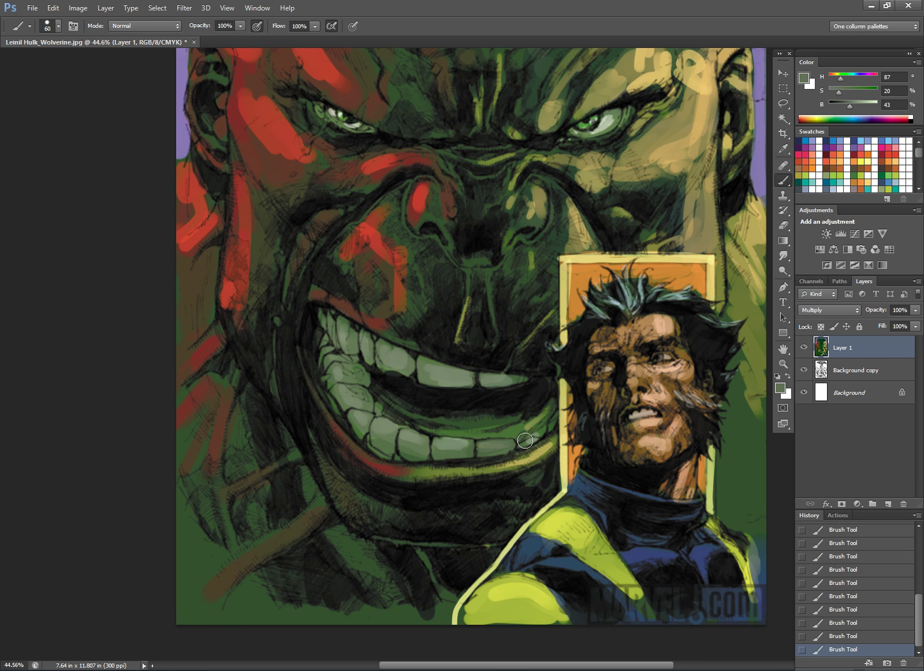
scroll(665, 357, down, 5)
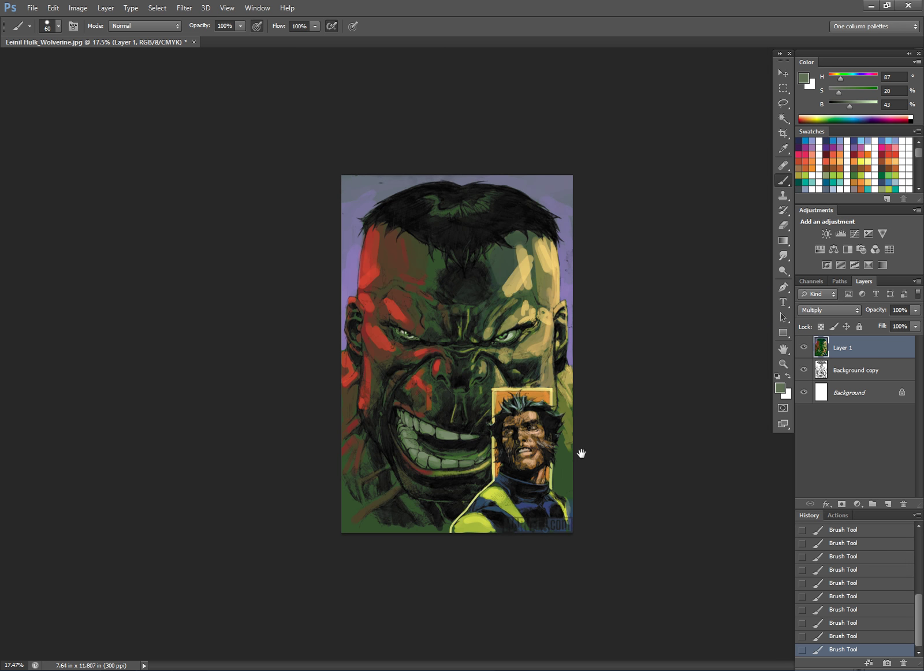
scroll(581, 453, up, 3)
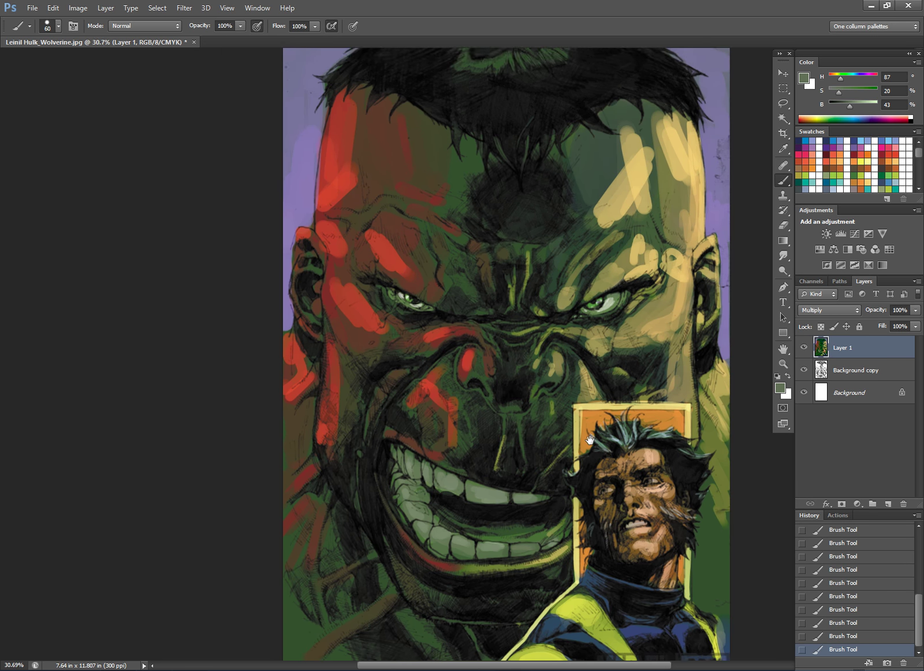
scroll(657, 453, down, 2)
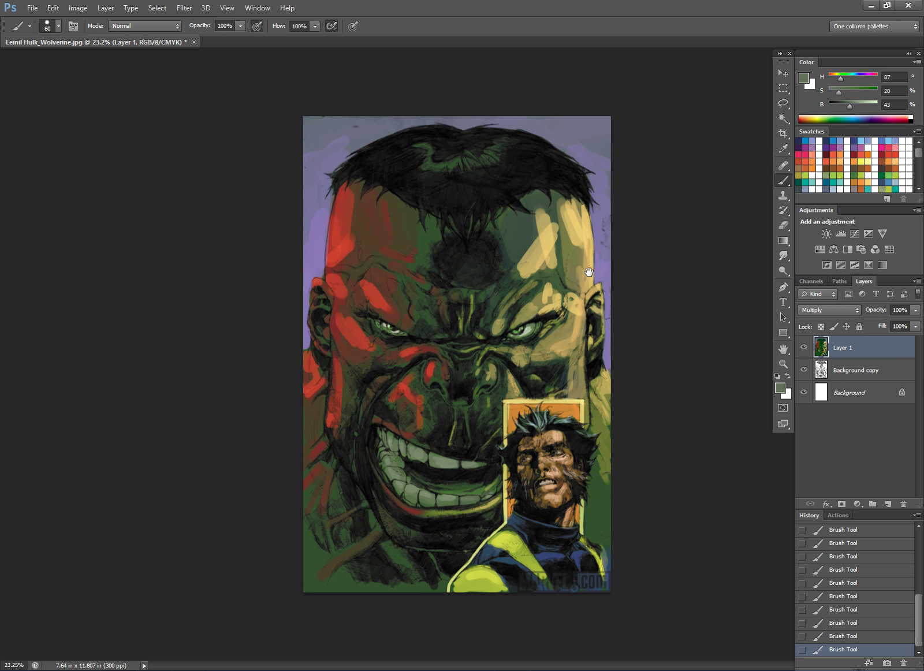
- Add yellow and red strands to the highlight in the Hulk's hair with a size 15 brush
scroll(590, 303, up, 3)
alt+click(600, 216)
key(bracketleft)
drag(456, 128, 482, 105)
alt+click(275, 210)
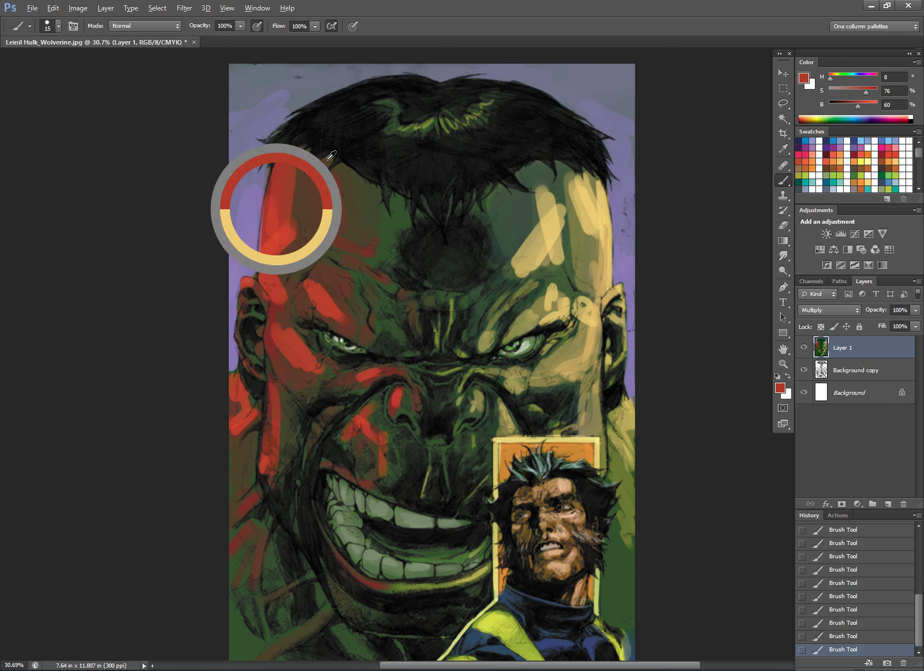
scroll(439, 125, down, 8)
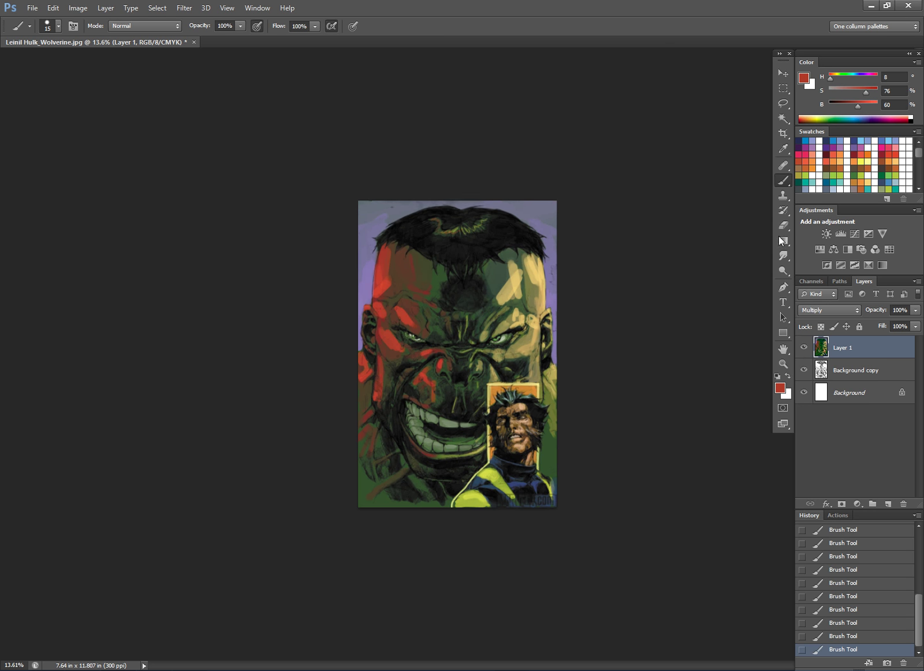
scroll(697, 480, up, 4)
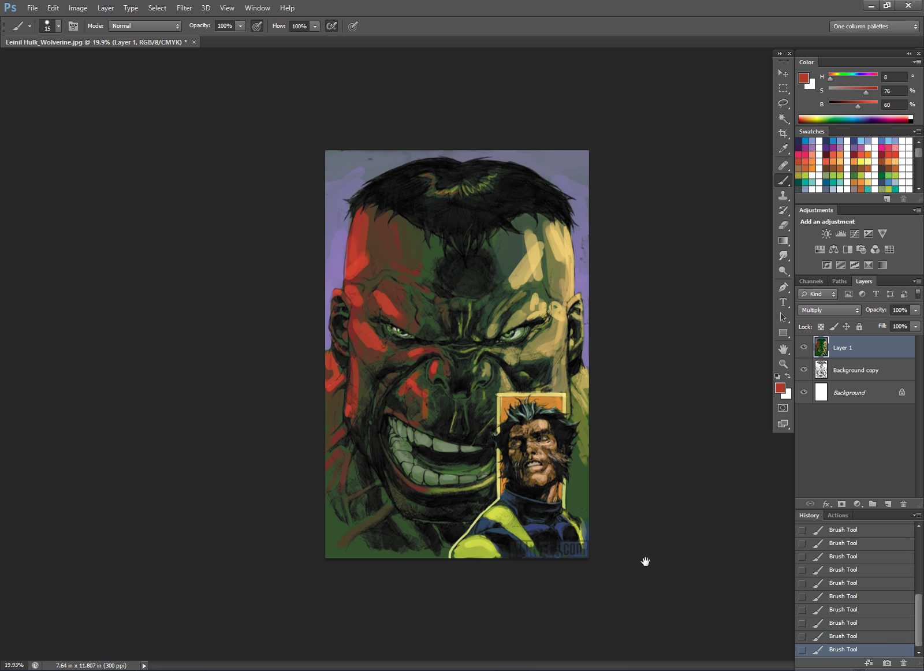
- Paint brown (H 20, S 64, B 35) on the Hulk's red-lit shoulder and dark red (H 7, S 74, B 47) on that side's face, size 60
scroll(645, 561, up, 1)
alt+click(311, 502)
key(bracketright)
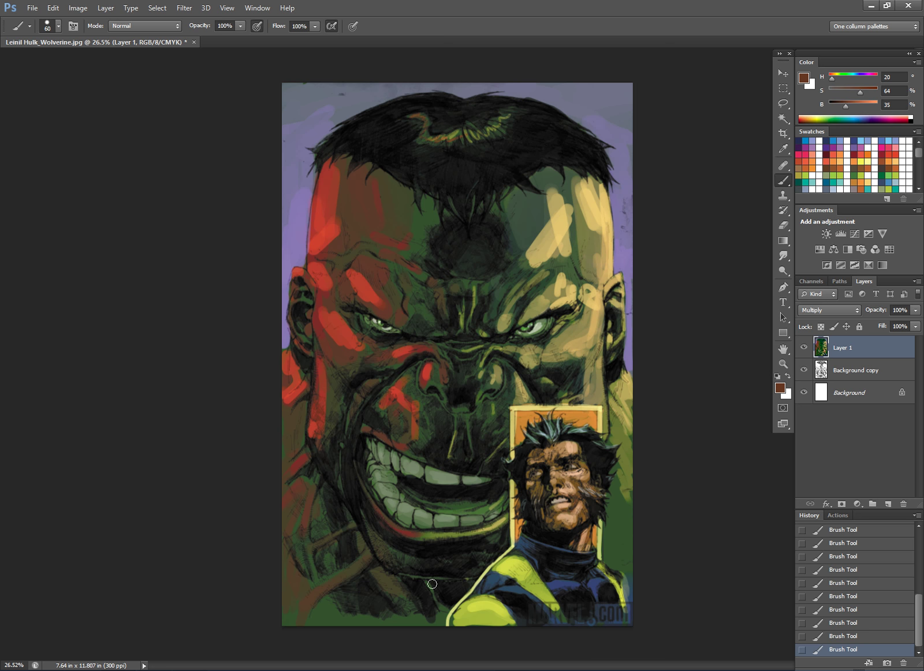
alt+click(327, 420)
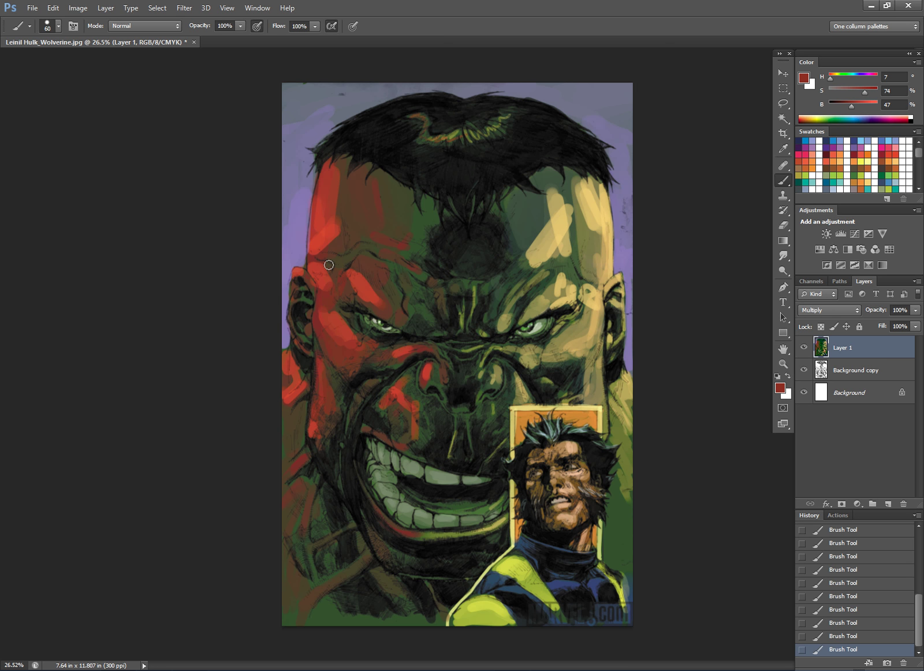
- Paint green (H 92, S 76, B 31) into the red-lit forehead and the muzzle above the teeth with a size 80 brush
alt+click(422, 228)
key(bracketright)
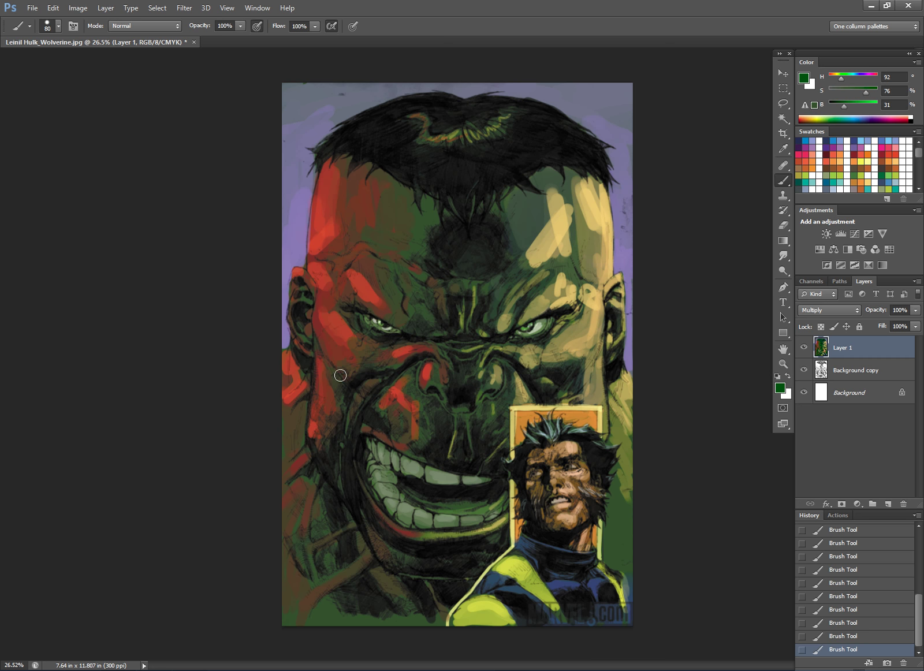
drag(403, 408, 424, 444)
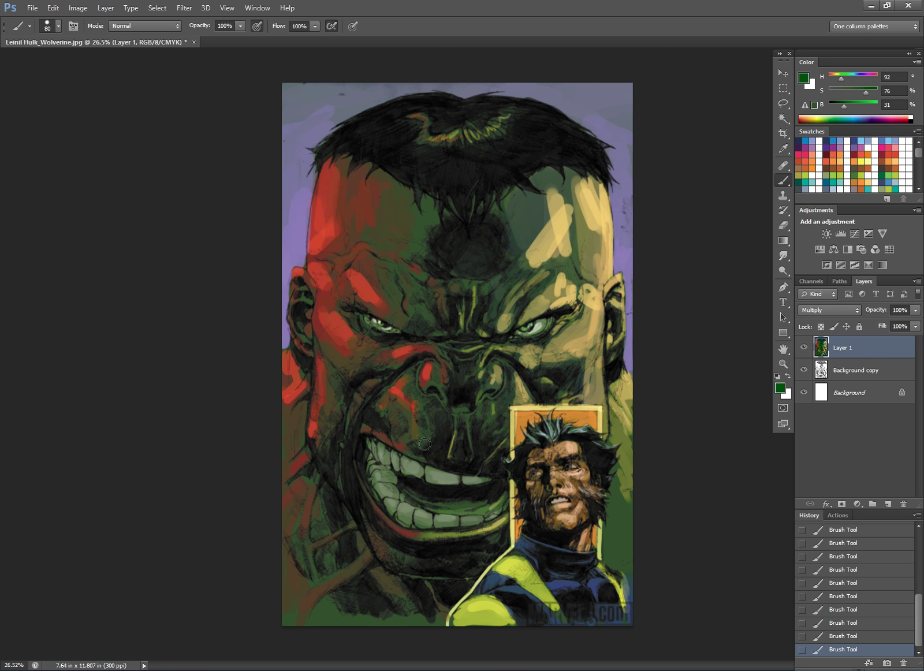
- Break up the yellow light on the Hulk's forehead, brow and cheek with sampled green strokes
alt+click(425, 214)
mouse_move(523, 243)
mouse_down()
mouse_move(549, 257)
mouse_move(536, 256)
mouse_up()
mouse_move(507, 315)
mouse_down()
mouse_move(492, 339)
mouse_move(501, 331)
mouse_up()
mouse_move(534, 295)
mouse_down()
mouse_move(525, 322)
mouse_move(562, 273)
mouse_move(570, 281)
mouse_move(568, 221)
mouse_move(565, 249)
mouse_move(585, 254)
mouse_move(588, 281)
mouse_up()
mouse_move(538, 371)
mouse_down()
mouse_move(574, 358)
mouse_move(617, 439)
mouse_move(618, 537)
mouse_move(609, 549)
mouse_move(615, 557)
mouse_move(616, 494)
mouse_move(637, 625)
mouse_up()
alt+click(575, 360)
- Darken the Hulk's shoulders and the lower part of the picture with near-black green (H 92, S 76, B 7), enlarging the brush to 200
alt+click(462, 563)
drag(619, 575, 641, 636)
scroll(641, 656, down, 7)
scroll(641, 656, up, 6)
key(bracketright)
key(bracketright)
key(bracketright)
key(bracketright)
key(bracketright)
key(bracketright)
mouse_move(436, 573)
mouse_down()
mouse_move(423, 609)
mouse_move(403, 575)
mouse_move(331, 603)
mouse_move(318, 575)
mouse_move(314, 513)
mouse_move(327, 485)
mouse_move(361, 502)
mouse_move(399, 555)
mouse_move(334, 570)
mouse_move(408, 589)
mouse_up()
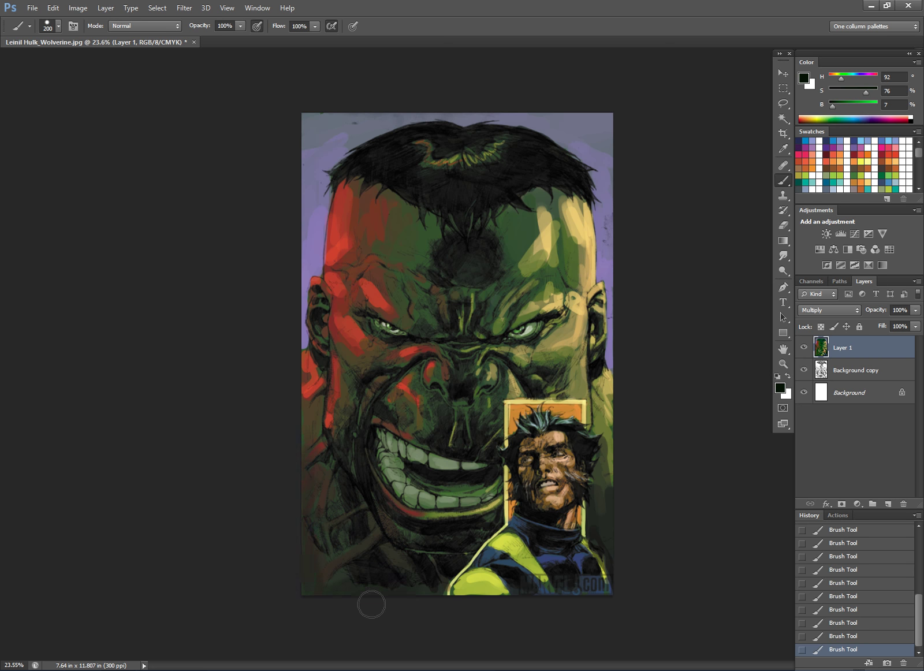
- Shade the middle of the Hulk's forehead, nose and muzzle with the same near-black green using a size 400 brush
scroll(523, 611, down, 2)
scroll(462, 346, up, 3)
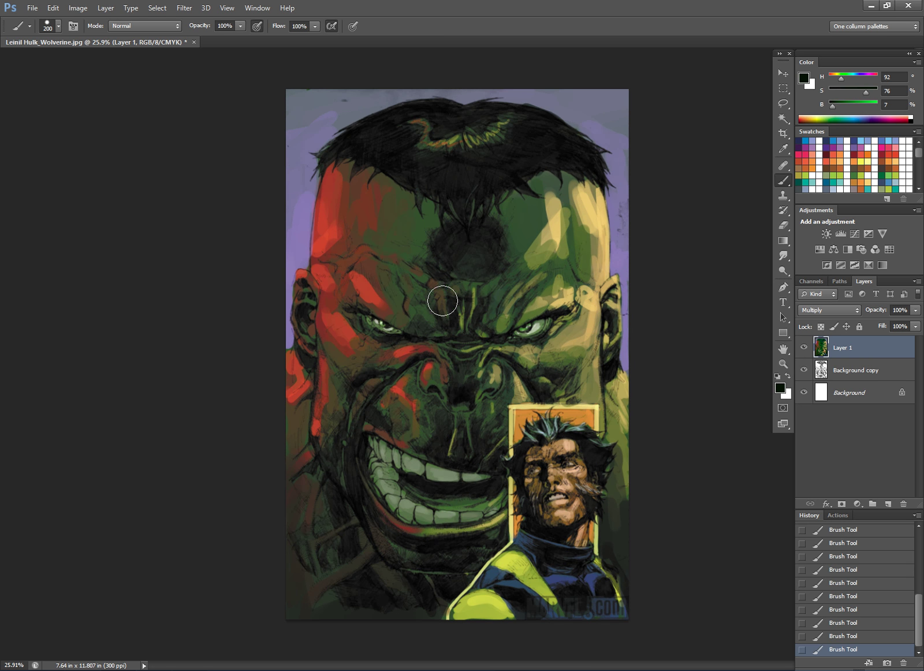
key(bracketright)
key(bracketright)
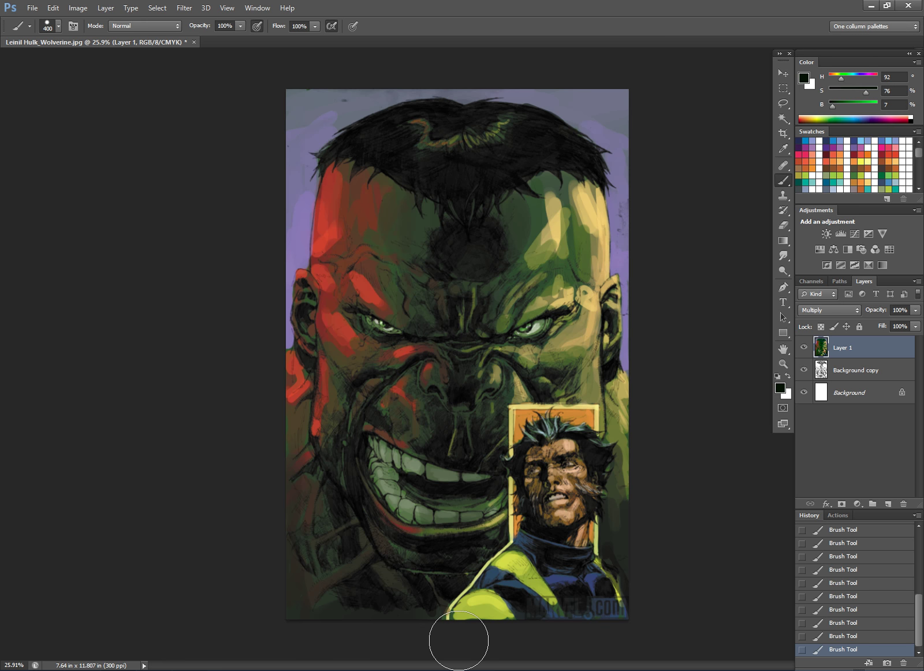
- Darken the shadowed areas of Wolverine's face with the near-black green, reducing the brush to about 70–80
scroll(564, 469, up, 4)
key(bracketleft)
key(bracketleft)
key(bracketleft)
key(bracketleft)
key(bracketleft)
key(bracketleft)
key(bracketleft)
key(bracketleft)
key(bracketleft)
key(bracketleft)
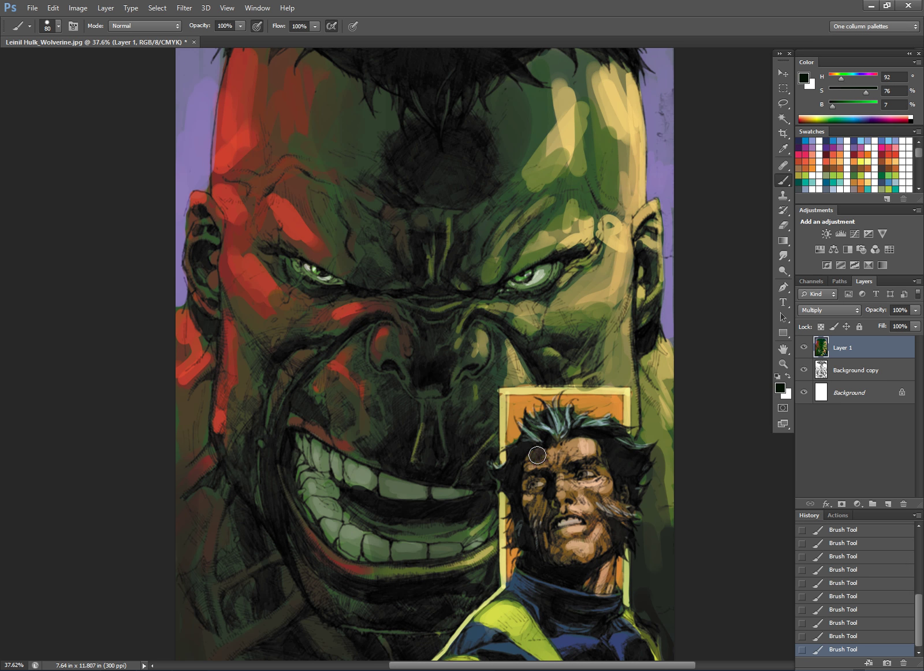
mouse_move(546, 458)
mouse_down()
mouse_move(557, 477)
mouse_move(542, 543)
mouse_move(584, 569)
mouse_move(569, 534)
mouse_move(613, 523)
mouse_move(603, 597)
mouse_move(617, 531)
mouse_up()
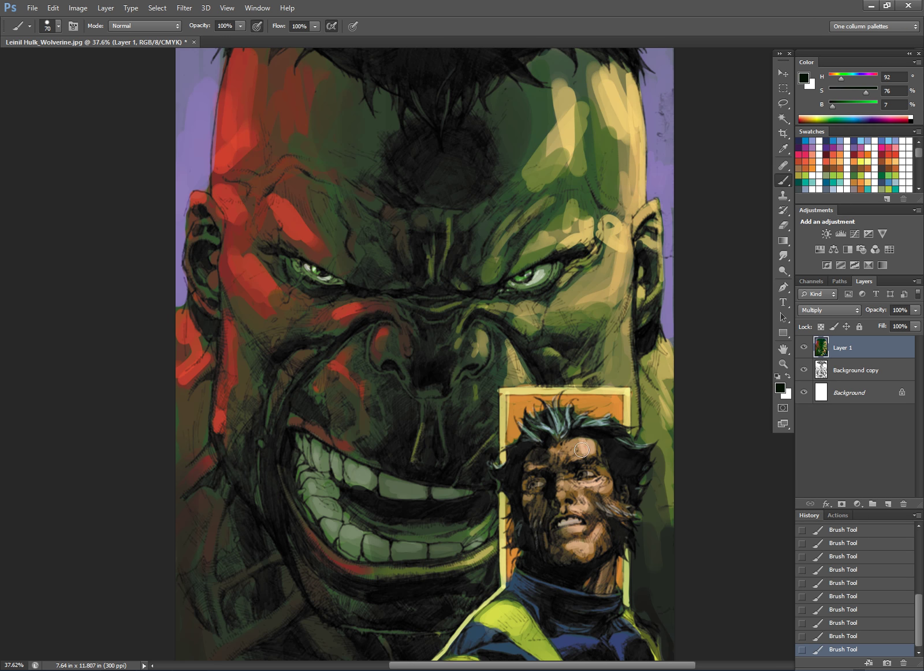
- Check the drawing with the colour layer hidden and shown, and add a new Normal layer above it
scroll(669, 481, down, 1)
scroll(669, 481, down, 4)
scroll(720, 521, up, 4)
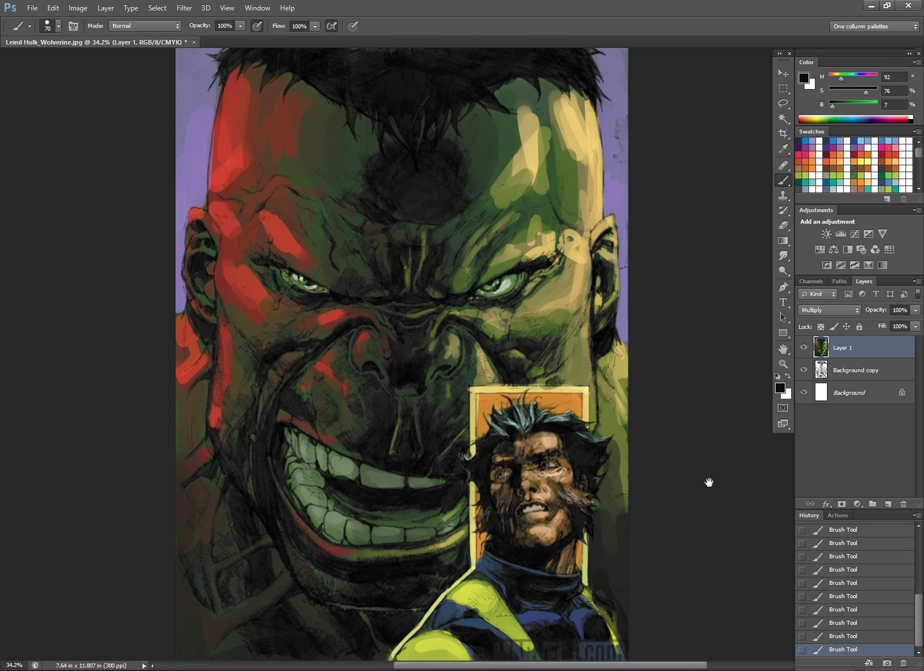
scroll(714, 488, down, 3)
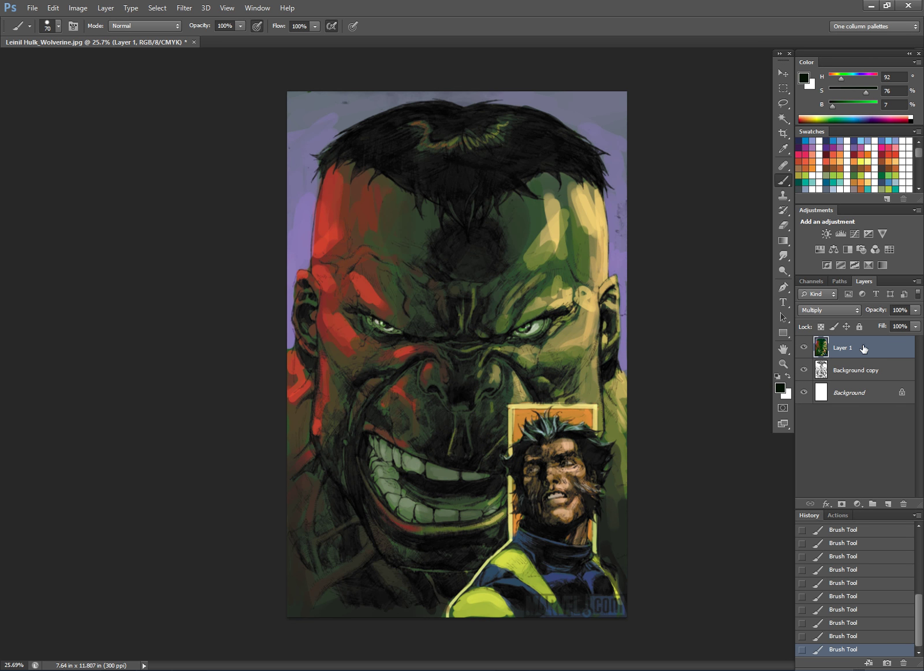
click(804, 347)
click(805, 347)
click(887, 504)
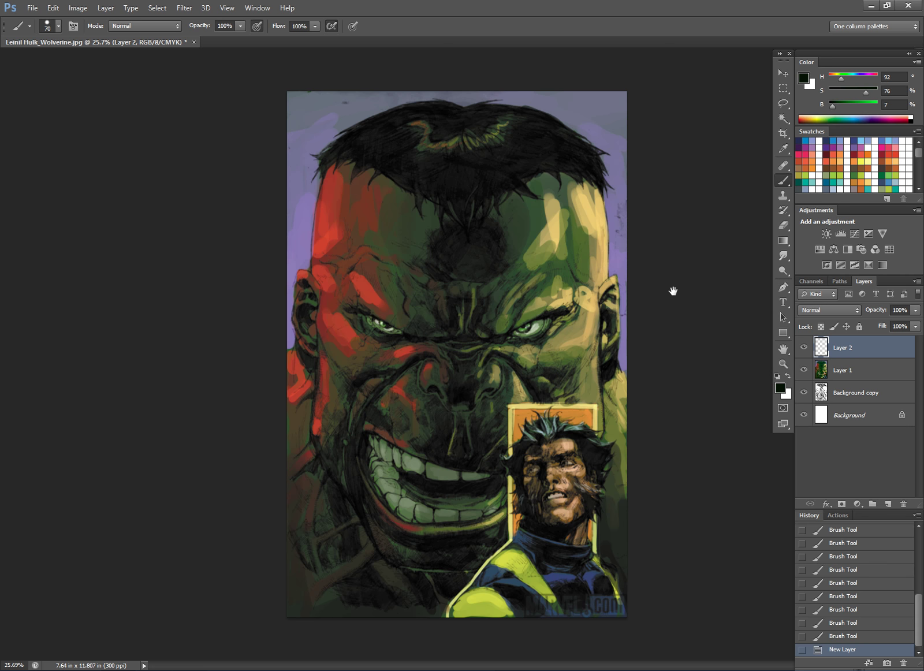
- Paint sampled green over the pencil lines along the Hulk's yellow-lit temple with a smaller brush
scroll(673, 291, up, 2)
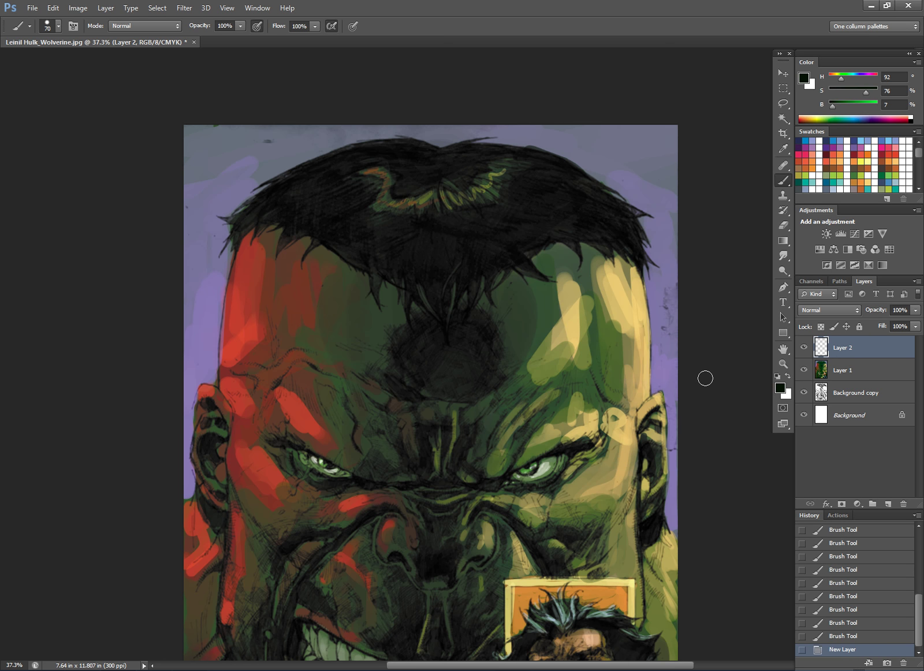
scroll(687, 387, up, 3)
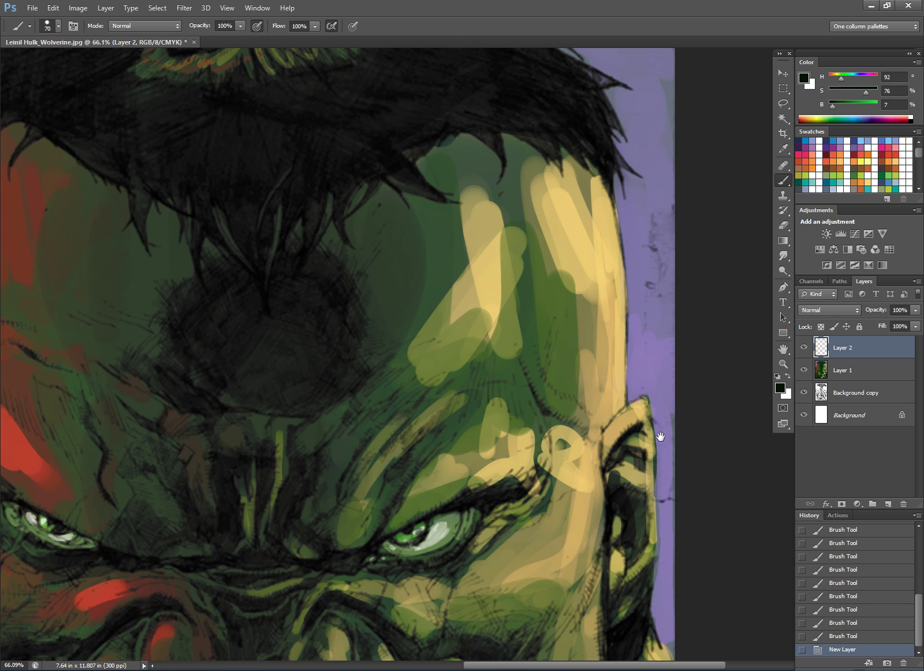
key(bracketleft)
alt+click(533, 310)
key(bracketleft)
key(bracketleft)
key(bracketleft)
mouse_move(516, 330)
mouse_down()
mouse_move(520, 248)
mouse_move(523, 345)
mouse_move(538, 398)
mouse_up()
drag(532, 375, 544, 404)
- Paint a thin yellow (H 43, S 49, B 84) highlight along the temple crease with a size 8 brush
alt+click(587, 443)
key(bracketleft)
drag(521, 322, 534, 368)
drag(520, 315, 554, 398)
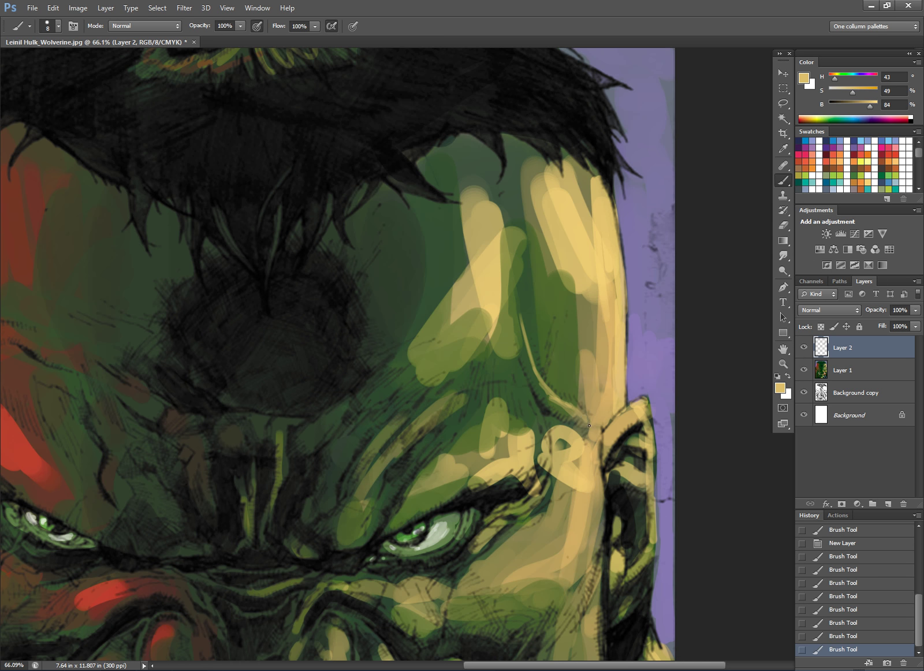
mouse_move(559, 397)
mouse_down()
mouse_move(535, 370)
mouse_move(512, 301)
mouse_move(534, 363)
mouse_up()
- Paint olive green (H 58, S 50, B 56) strokes between the yellow forehead highlights with a larger brush
alt+click(506, 268)
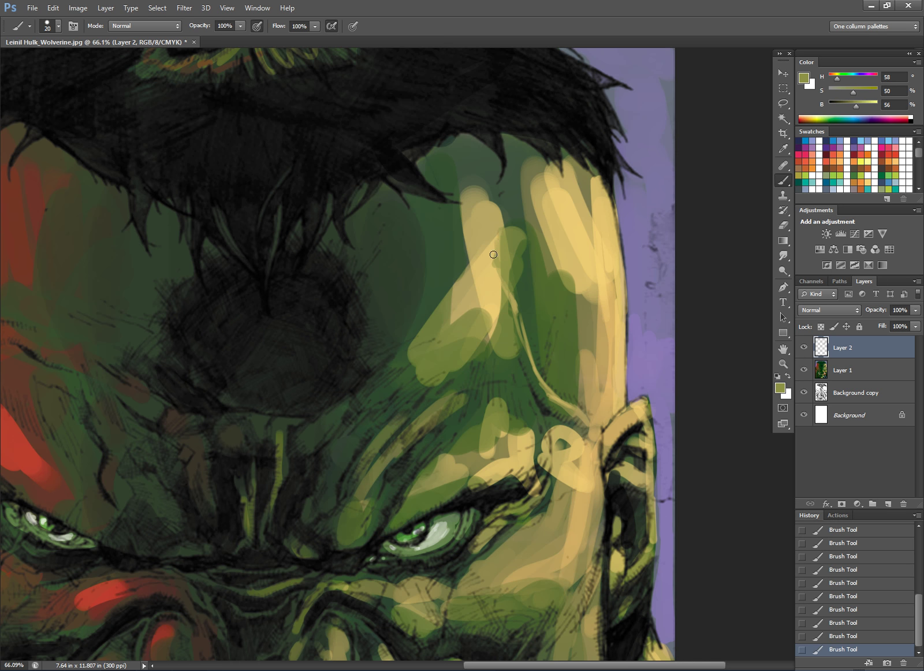
key(bracketright)
drag(533, 245, 529, 291)
- Blend muted green (H 100, S 26, B 32) over the yellow highlights below the hairline with a size 45 brush
alt+click(514, 188)
key(bracketright)
key(bracketright)
key(bracketright)
drag(503, 221, 524, 224)
mouse_move(535, 177)
mouse_down()
mouse_move(534, 199)
mouse_move(553, 168)
mouse_move(526, 167)
mouse_move(549, 191)
mouse_move(548, 156)
mouse_move(560, 156)
mouse_move(590, 182)
mouse_up()
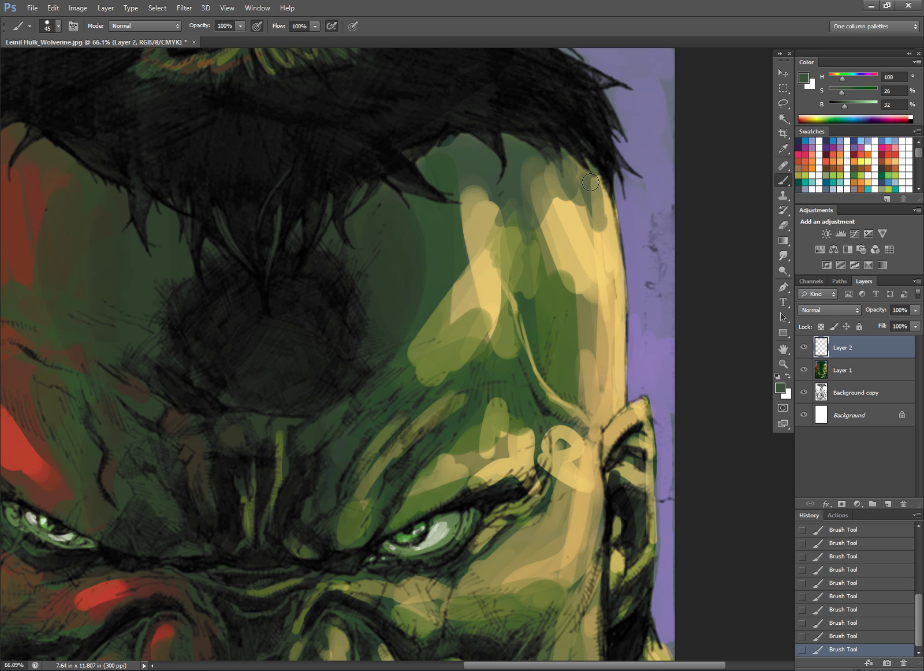
- Paint yellow (H 43, S 49, B 89) down the head's lit edge and clean its outline with background purple (H 241, S 29, B 65)
alt+click(589, 228)
drag(605, 299, 606, 397)
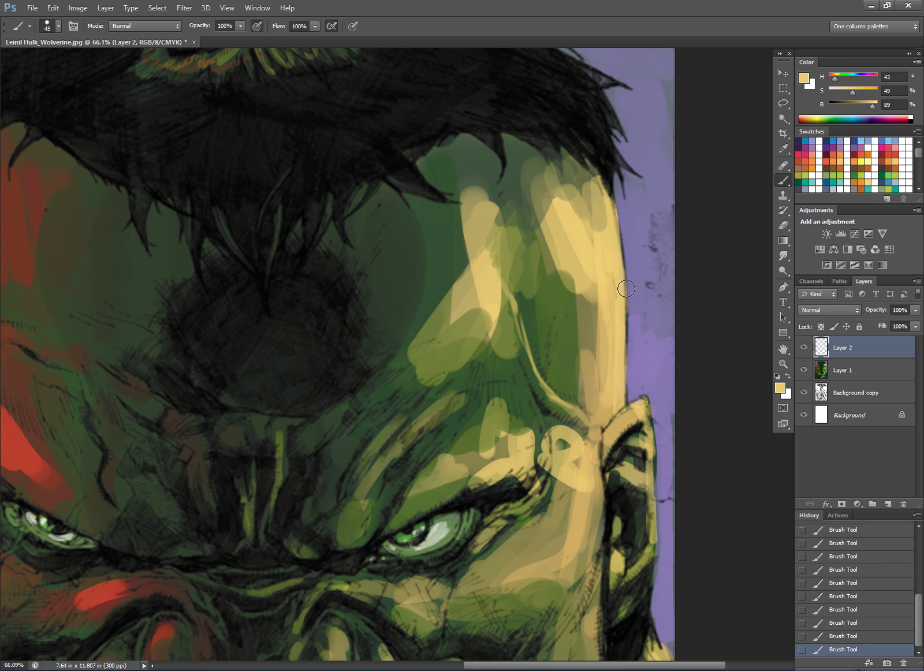
key(bracketleft)
mouse_move(614, 222)
mouse_down()
mouse_move(628, 350)
mouse_move(622, 370)
mouse_up()
alt+click(650, 281)
drag(619, 191, 633, 381)
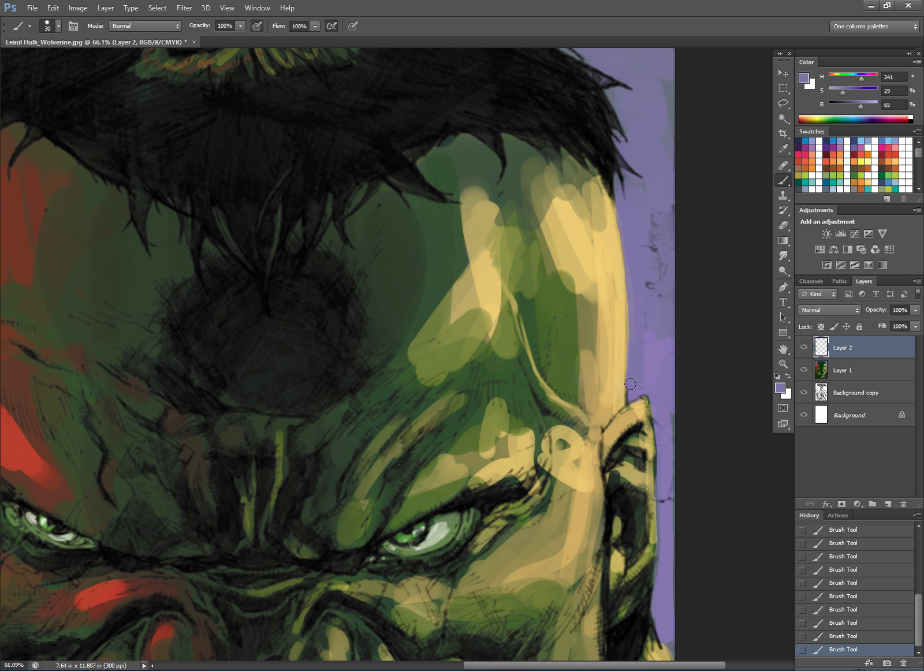
- Paint sampled yellow (H 42, S 46, B 86) over the pencil lines where the lit ear meets the temple, using a size 20 brush
alt+click(628, 406)
alt+click(613, 413)
alt+click(581, 392)
key(bracketright)
alt+click(619, 390)
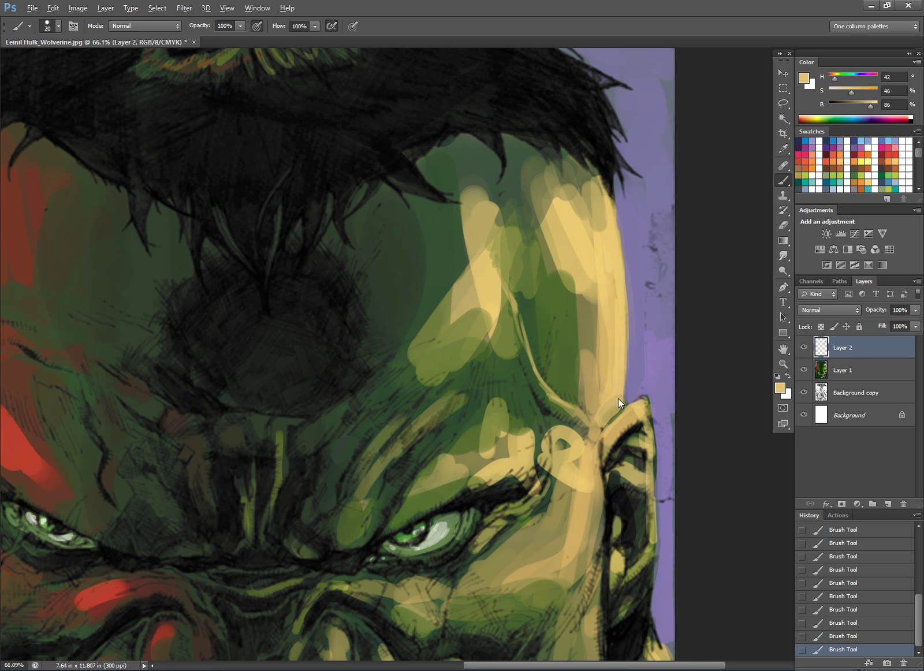
- Blend olive (H 50, S 41, B 53) and green (H 98, S 45, B 31) over the yellow forehead highlights with a size 35 brush
alt+click(575, 385)
alt+click(588, 317)
key(bracketright)
key(bracketright)
key(bracketright)
mouse_move(583, 306)
mouse_down()
mouse_move(573, 304)
mouse_move(560, 368)
mouse_move(586, 312)
mouse_move(557, 277)
mouse_move(529, 300)
mouse_move(528, 272)
mouse_move(501, 282)
mouse_move(482, 321)
mouse_move(471, 297)
mouse_up()
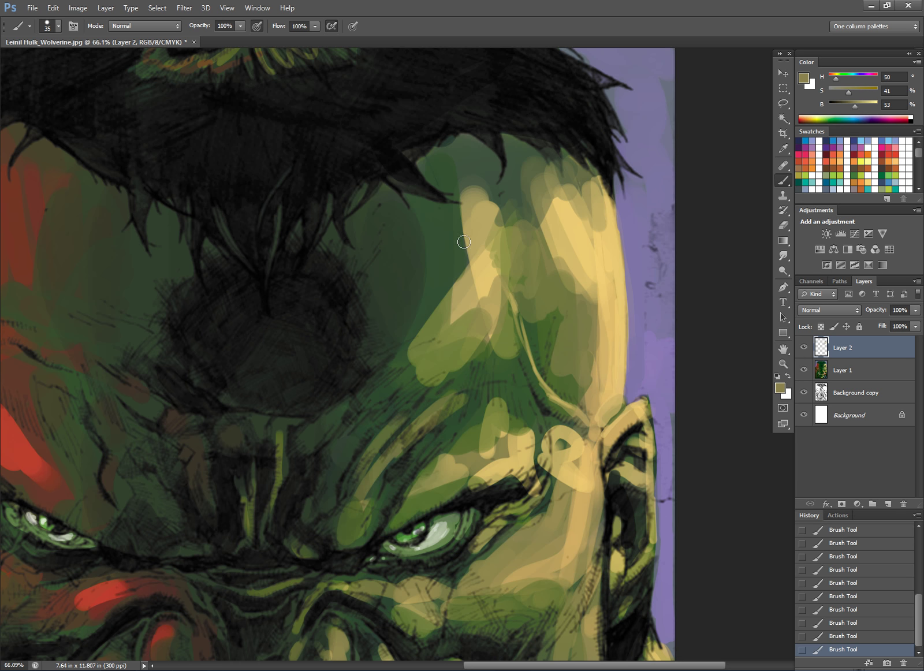
mouse_move(467, 225)
mouse_down()
mouse_move(457, 288)
mouse_move(447, 212)
mouse_up()
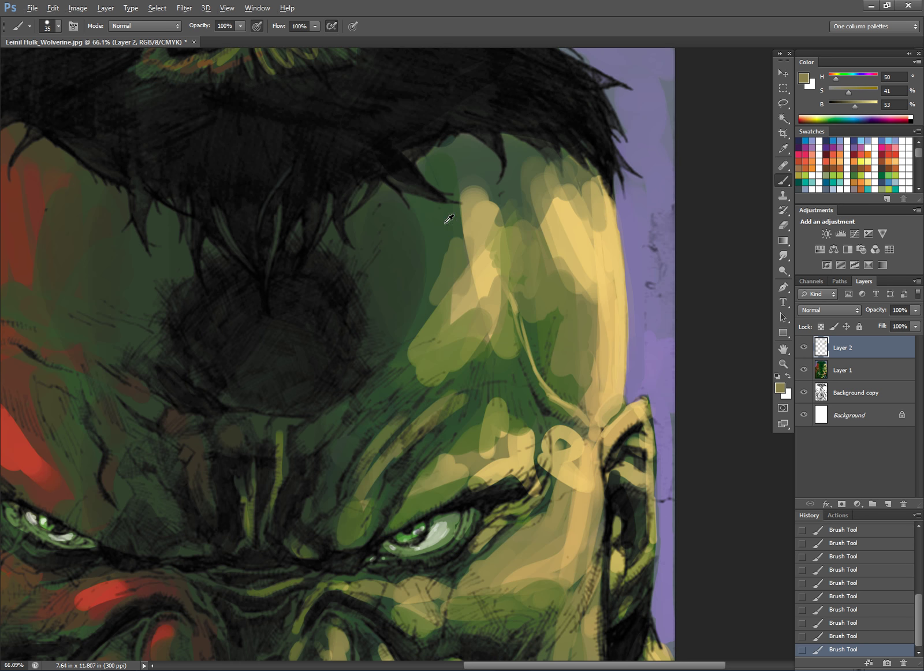
alt+click(459, 196)
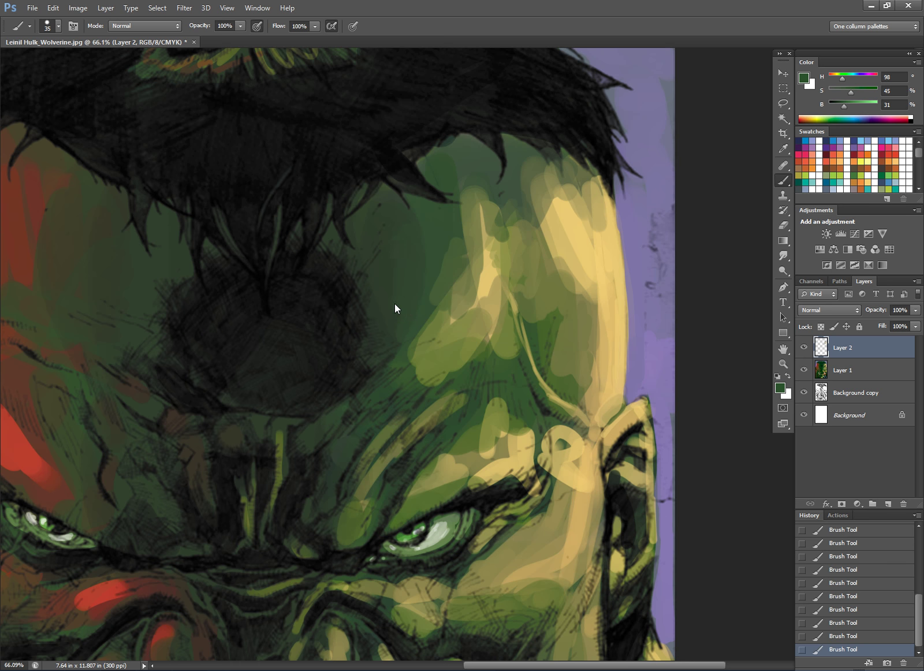
mouse_move(401, 373)
mouse_down()
mouse_move(463, 371)
mouse_move(413, 384)
mouse_move(434, 339)
mouse_move(474, 314)
mouse_move(481, 354)
mouse_move(507, 381)
mouse_move(503, 299)
mouse_move(495, 409)
mouse_move(513, 431)
mouse_move(529, 412)
mouse_move(468, 452)
mouse_move(456, 428)
mouse_move(432, 441)
mouse_move(425, 423)
mouse_move(447, 377)
mouse_move(337, 466)
mouse_move(399, 386)
mouse_move(427, 320)
mouse_move(423, 302)
mouse_move(500, 188)
mouse_up()
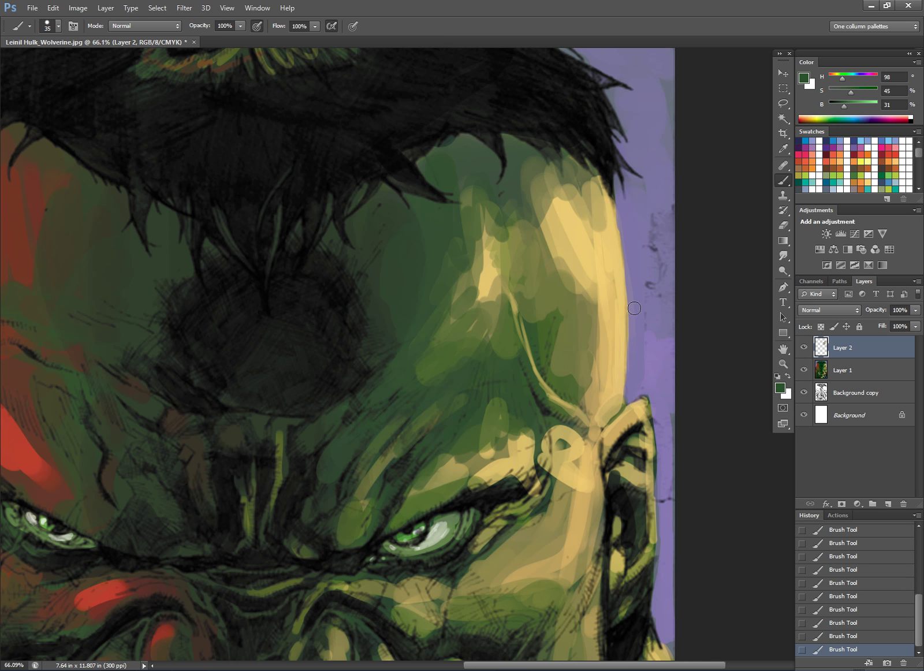
- Paint olive green (H 62, S 43, B 44) beside the temple vein and refine its shadow with dark green (H 91, S 54, B 21), size 20
alt+click(567, 333)
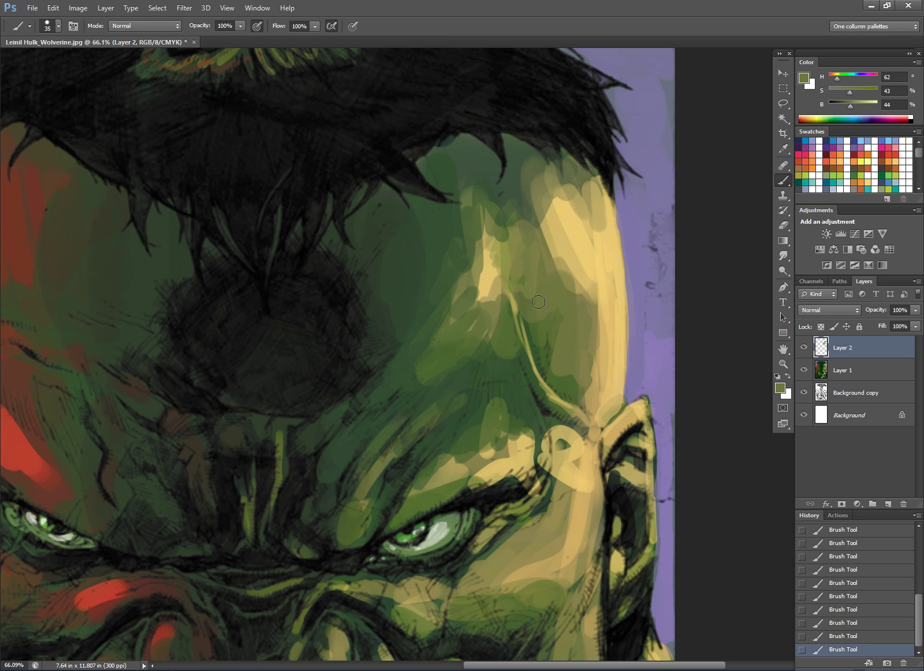
mouse_move(524, 312)
mouse_down()
mouse_move(527, 334)
mouse_move(503, 289)
mouse_move(500, 346)
mouse_move(561, 327)
mouse_move(537, 373)
mouse_move(502, 369)
mouse_move(571, 395)
mouse_move(552, 347)
mouse_up()
key(bracketleft)
alt+click(556, 413)
key(bracketleft)
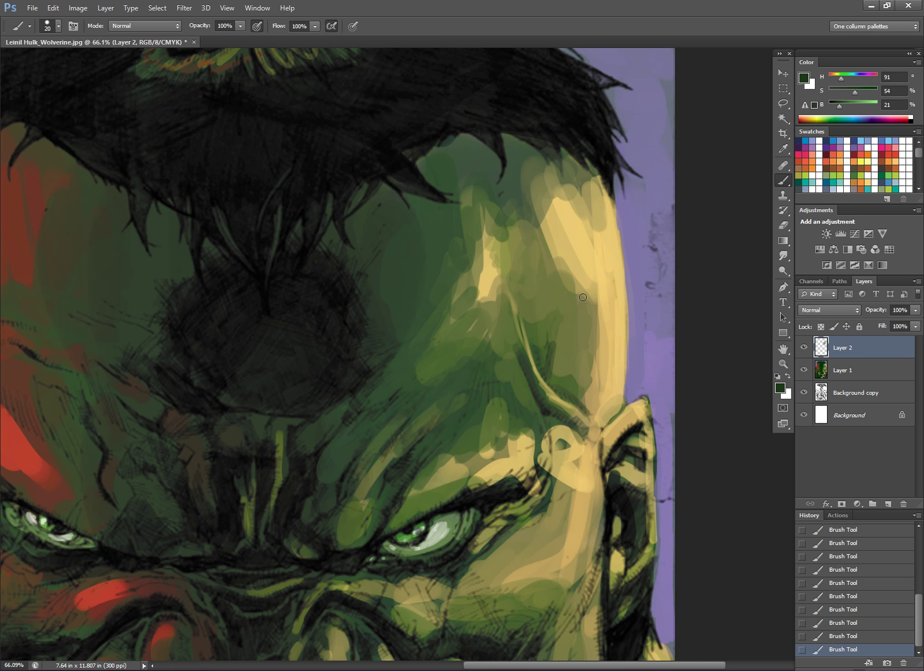
- Paint very dark green (H 115, S 54, B 9) over the pencil texture of the central forehead shadow with a size 45 brush
alt+click(343, 284)
key(bracketright)
key(bracketright)
key(bracketright)
key(bracketright)
key(bracketright)
mouse_move(358, 311)
mouse_down()
mouse_move(352, 286)
mouse_move(321, 256)
mouse_move(315, 303)
mouse_move(299, 292)
mouse_move(313, 291)
mouse_move(287, 249)
mouse_move(332, 313)
mouse_up()
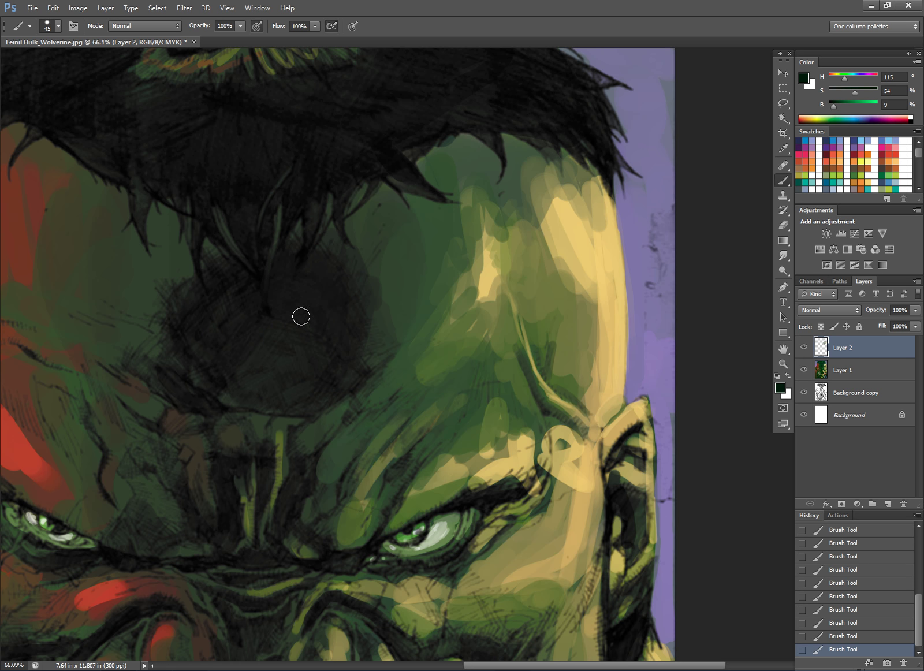
- Deepen the shadow between the brows with near-black (H 120, S 43, B 5) and redraw the lit eyebrow with a size 10 brush
alt+click(244, 239)
key(bracketleft)
drag(272, 460, 266, 486)
key(bracketleft)
key(bracketleft)
key(bracketleft)
key(bracketleft)
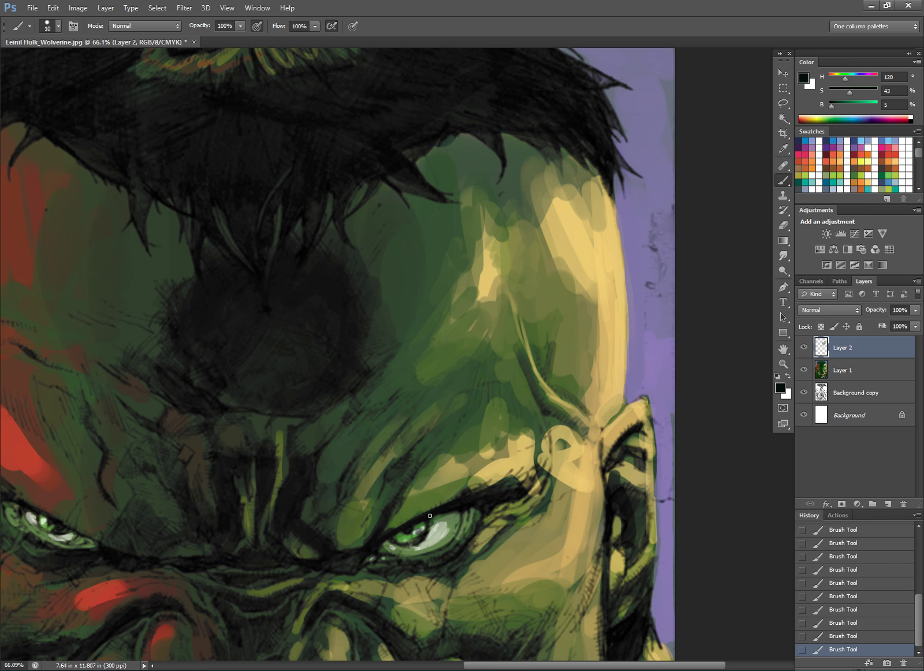
mouse_move(474, 492)
mouse_down()
mouse_move(507, 461)
mouse_move(460, 501)
mouse_move(517, 464)
mouse_move(532, 477)
mouse_up()
- Paint thin yellow (H 44, S 49, B 82) highlights along the lit brow and the wrinkles above it, using brush sizes 10 and 6
alt+click(534, 446)
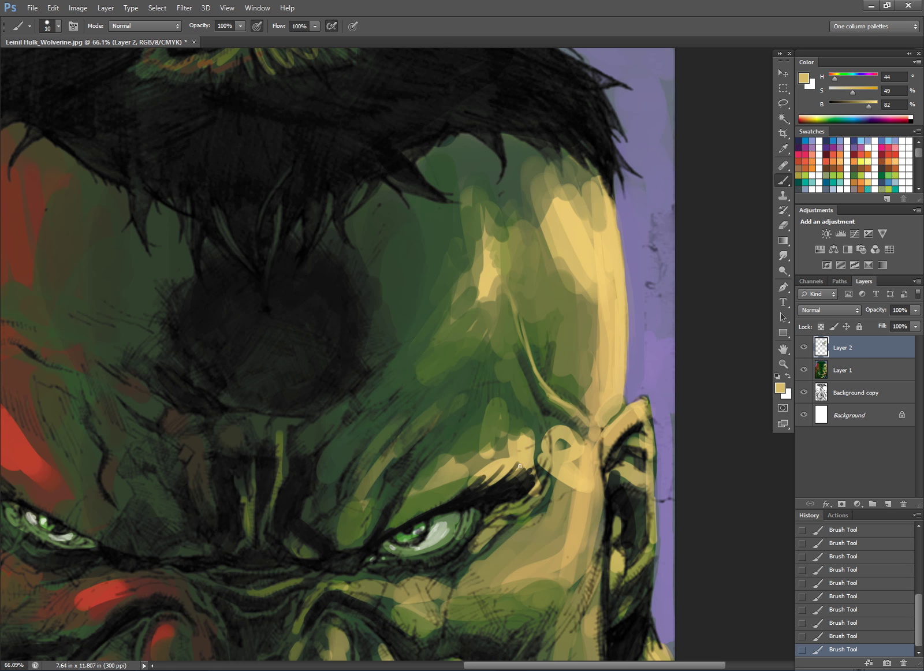
mouse_move(484, 477)
mouse_down()
mouse_move(425, 508)
mouse_move(462, 485)
mouse_move(427, 486)
mouse_up()
drag(380, 512, 455, 419)
mouse_move(400, 447)
mouse_down()
mouse_move(446, 403)
mouse_move(362, 504)
mouse_up()
key(bracketleft)
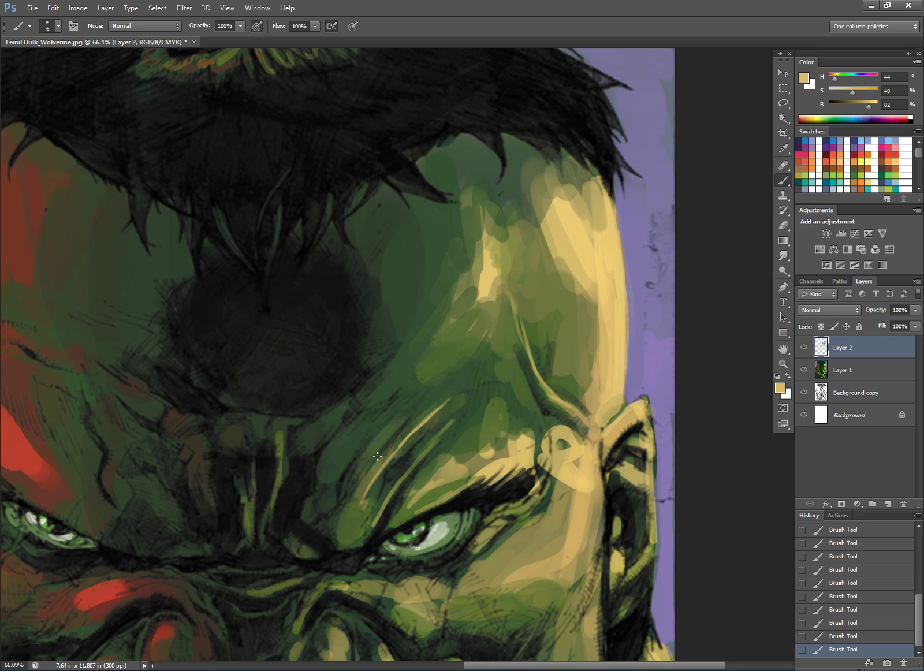
drag(393, 425, 368, 460)
drag(368, 433, 334, 466)
mouse_move(447, 402)
mouse_down()
mouse_move(568, 429)
mouse_move(588, 469)
mouse_up()
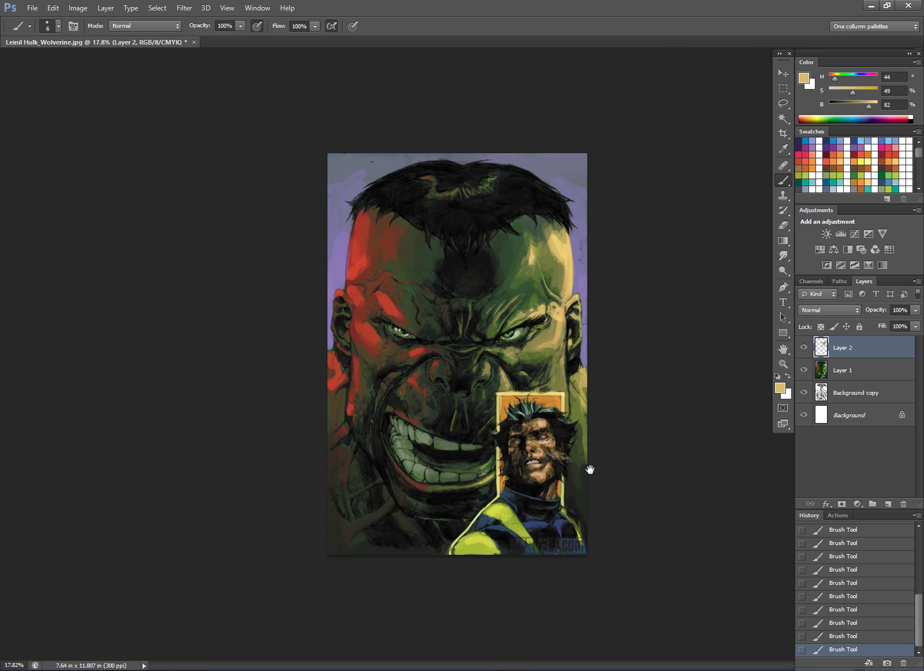
- Blend sampled olive and green (H 95, S 45, B 31) over the lit forehead with a size 125 brush
scroll(594, 517, up, 5)
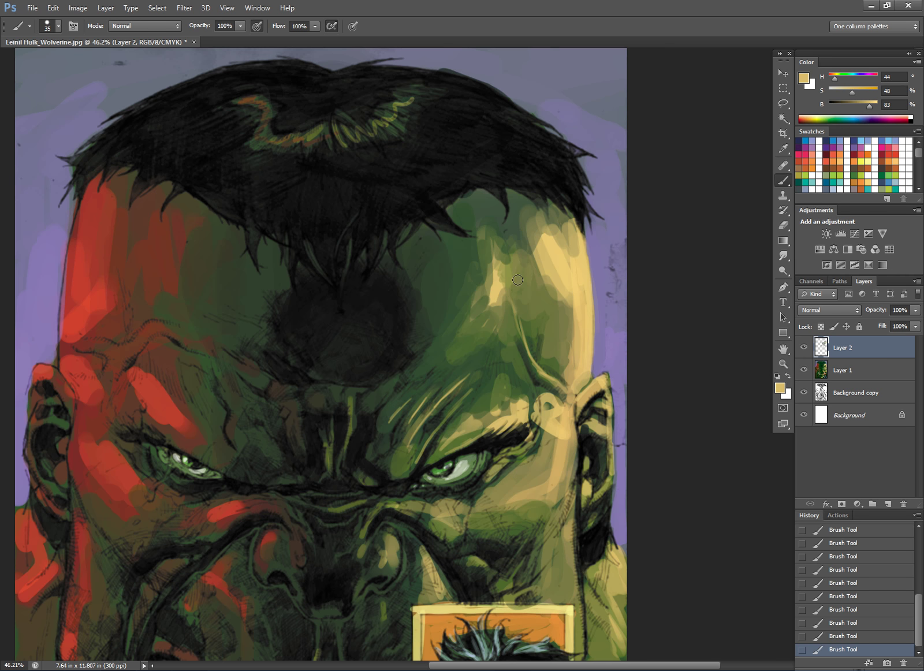
alt+click(554, 268)
key(bracketright)
key(bracketright)
alt+click(520, 252)
alt+click(476, 257)
mouse_move(492, 248)
mouse_down()
mouse_move(487, 263)
mouse_move(524, 220)
mouse_move(563, 254)
mouse_move(560, 289)
mouse_move(508, 271)
mouse_move(459, 321)
mouse_up()
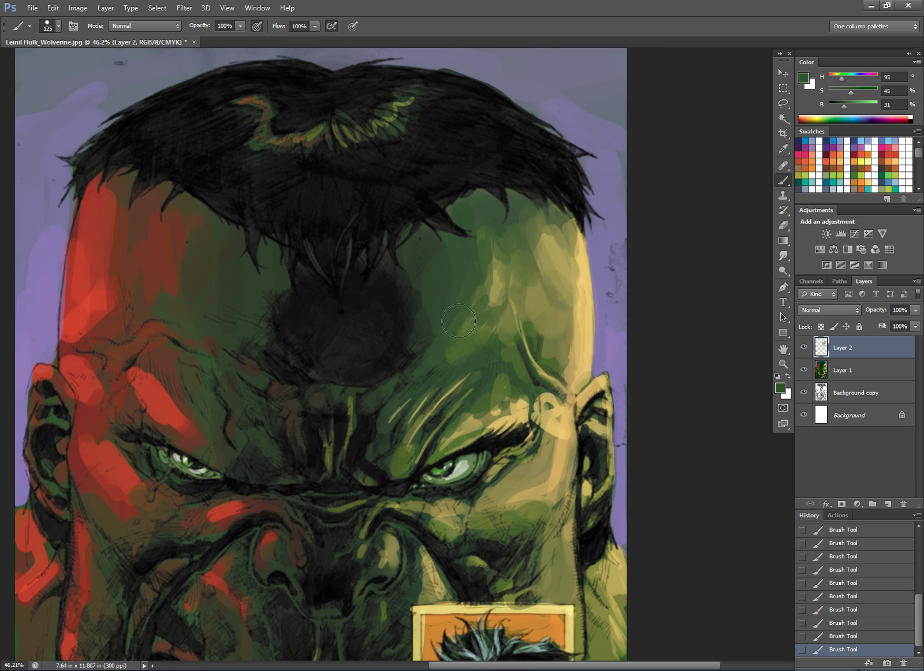
- Paint broad yellow (H 44, S 50, B 89) light over the lit side of the forehead and temple with the size 125 brush
alt+click(577, 260)
mouse_move(548, 280)
mouse_down()
mouse_move(573, 238)
mouse_move(579, 343)
mouse_move(562, 295)
mouse_move(576, 362)
mouse_move(553, 278)
mouse_move(507, 279)
mouse_move(499, 337)
mouse_move(499, 288)
mouse_up()
scroll(622, 345, down, 5)
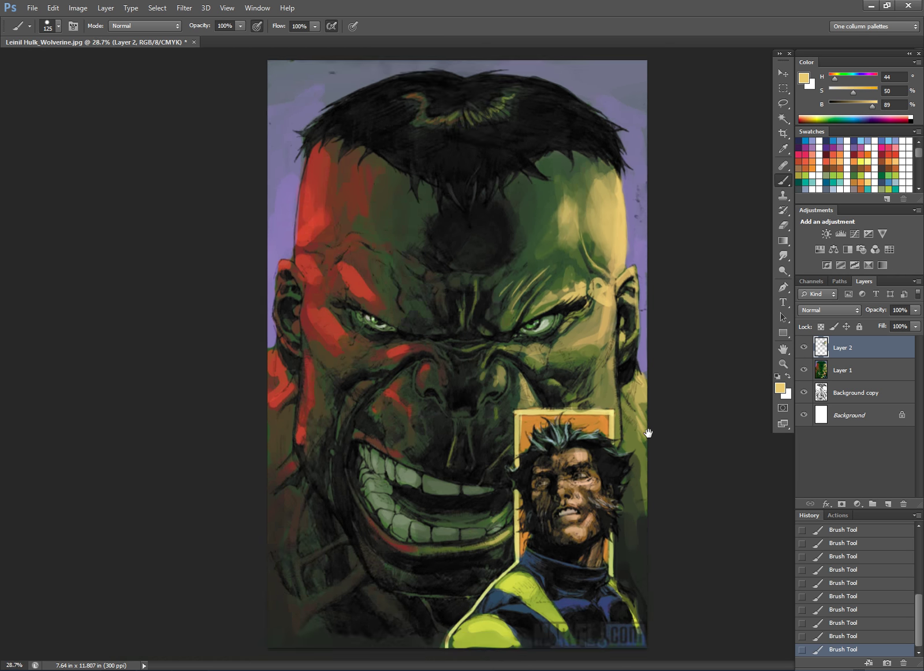
scroll(621, 344, up, 3)
mouse_move(550, 223)
mouse_down()
mouse_move(606, 272)
mouse_move(599, 259)
mouse_up()
- Smooth the shading along the temple vein with sampled tones up to muted yellow (H 47, S 48, B 71), using a size 40 brush
scroll(595, 233, up, 4)
key(bracketleft)
key(bracketleft)
key(bracketleft)
key(bracketleft)
key(bracketleft)
key(bracketleft)
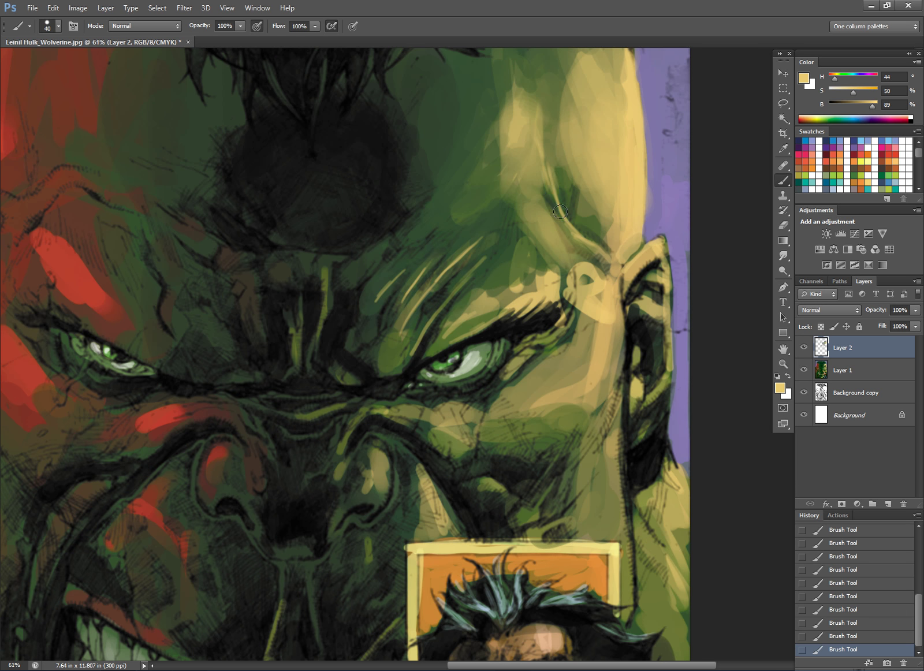
alt+click(558, 170)
drag(559, 143, 610, 237)
alt+click(590, 162)
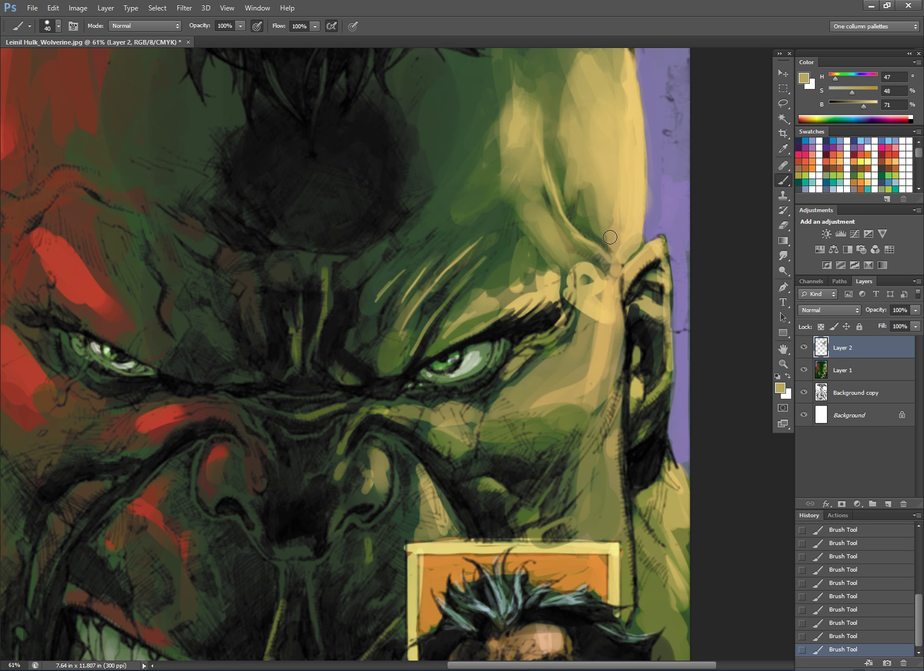
- Soften the upper and inner edges of the yellow forehead highlights with sampled green (H 75, S 38, B 38) and a size 50 brush
alt+click(564, 164)
scroll(623, 286, up, 3)
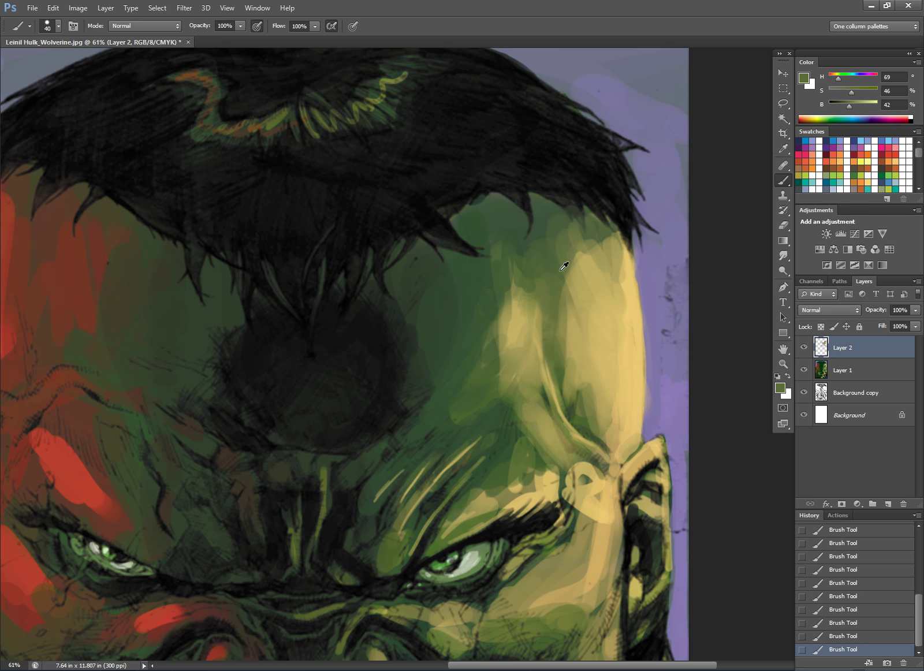
alt+click(589, 277)
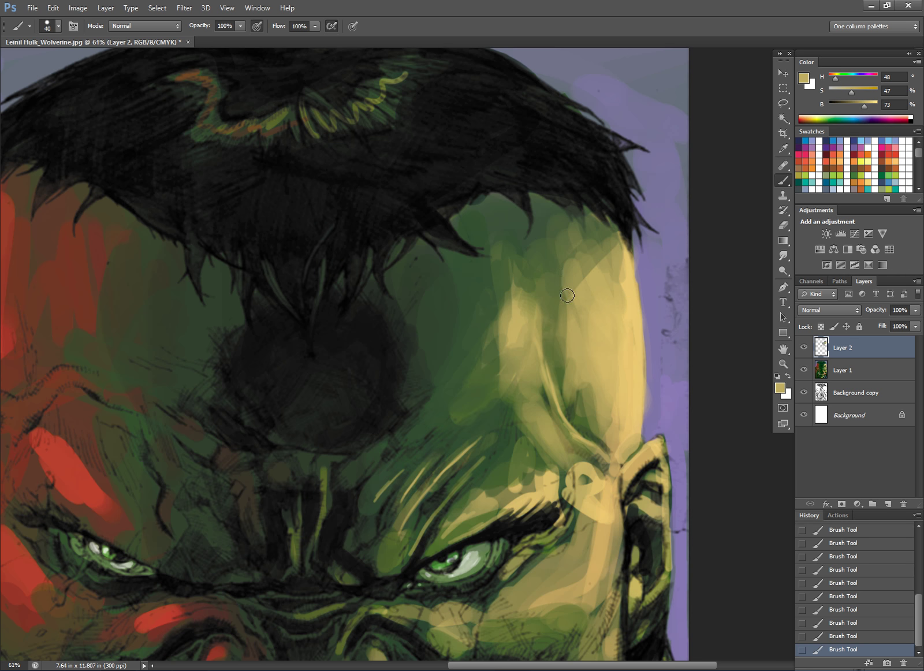
alt+click(551, 247)
key(bracketright)
mouse_move(563, 241)
mouse_down()
mouse_move(598, 243)
mouse_move(561, 272)
mouse_move(546, 269)
mouse_up()
alt+click(601, 235)
alt+click(600, 236)
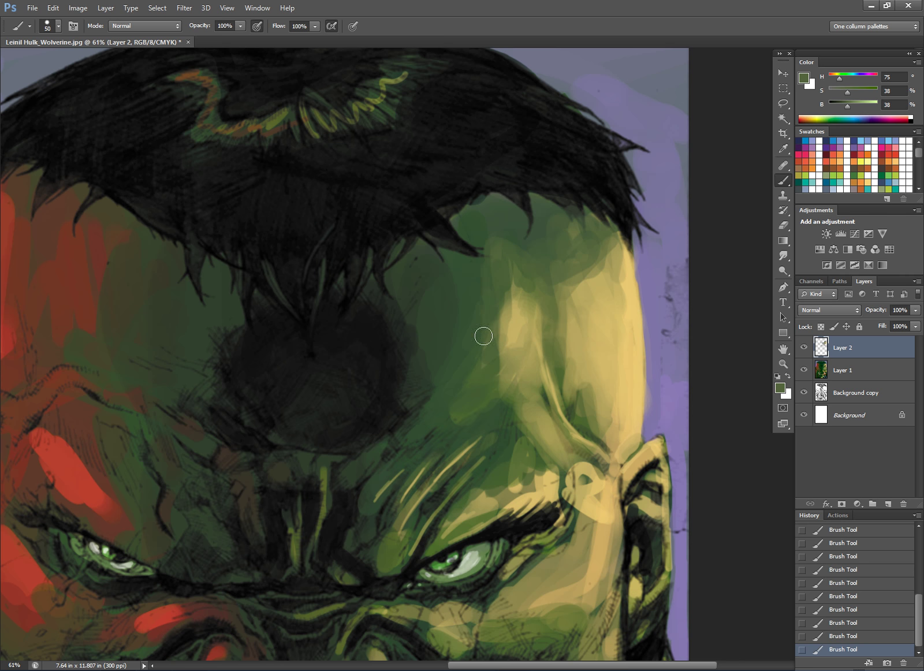
mouse_move(493, 324)
mouse_down()
mouse_move(515, 297)
mouse_move(524, 363)
mouse_move(521, 322)
mouse_move(508, 347)
mouse_up()
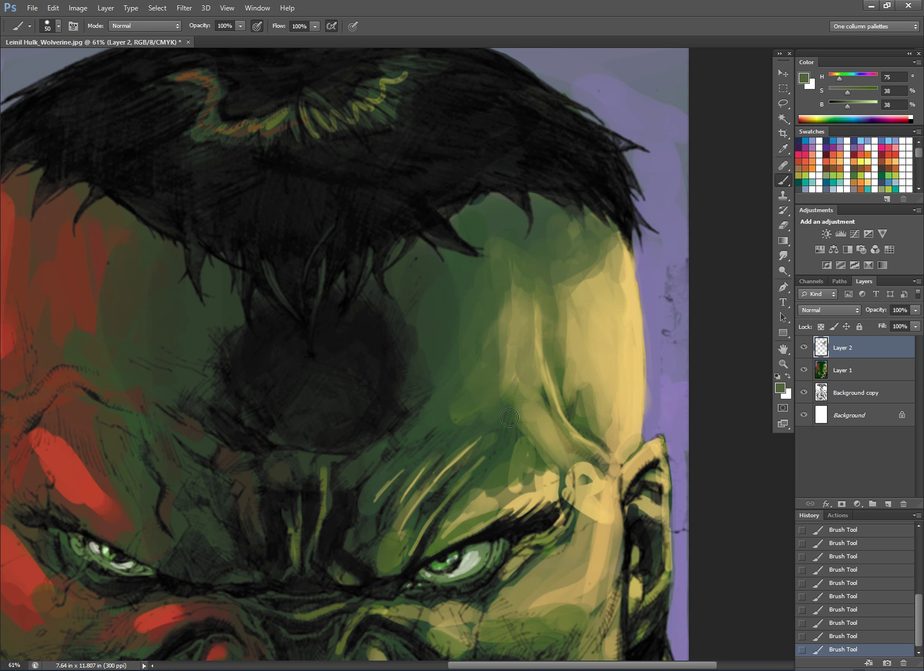
- Cover the hatching around the lit edge of the forehead shadow with dark greens (H 98, S 47, B 27 and H 100, S 51, B 21)
alt+click(504, 419)
alt+click(400, 404)
alt+click(427, 340)
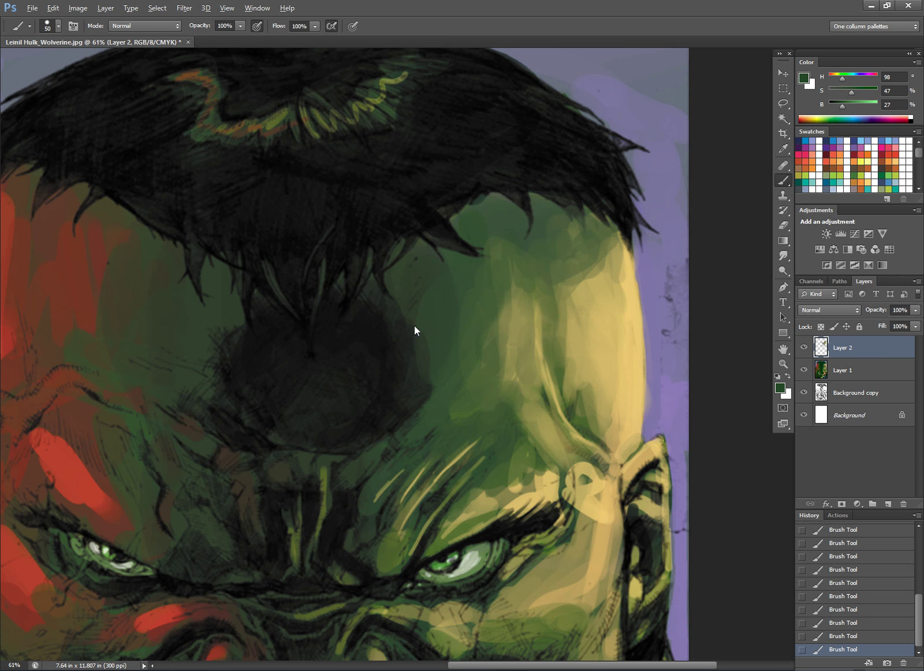
alt+click(400, 318)
key(bracketleft)
key(bracketleft)
drag(385, 458, 429, 410)
key(bracketleft)
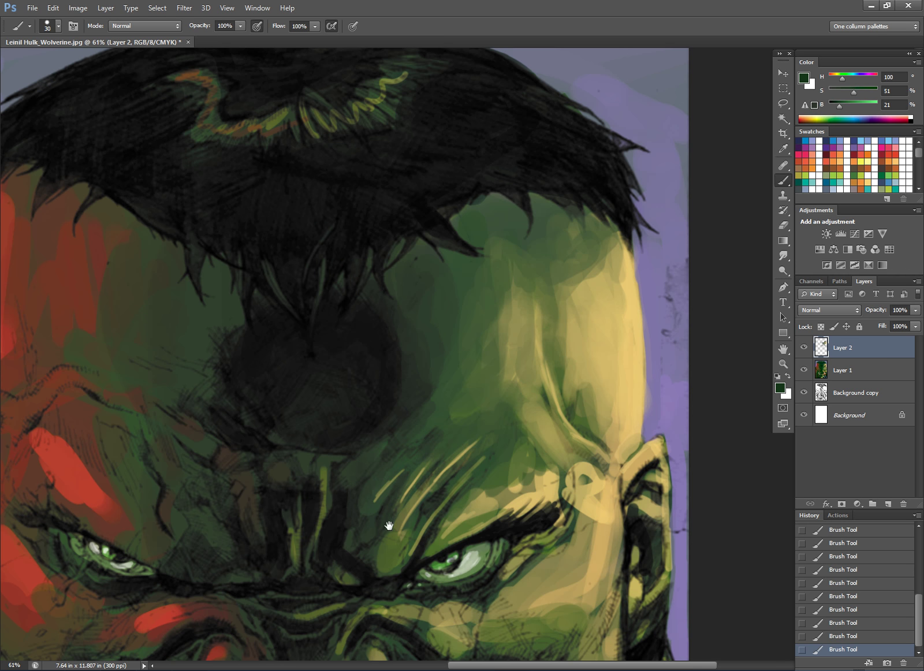
- Paint dark green (H 100, S 51, B 21) into the central forehead shadow and the hatching below it with a size 20 brush
drag(388, 525, 480, 450)
key(bracketleft)
key(bracketleft)
key(bracketleft)
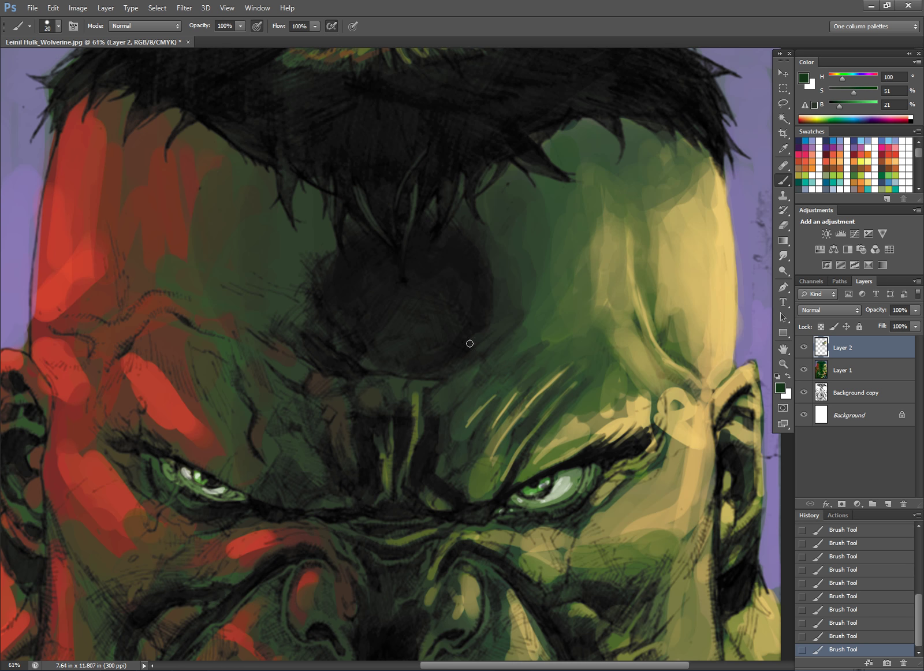
drag(410, 306, 390, 316)
drag(494, 331, 494, 406)
alt+click(521, 293)
key(bracketleft)
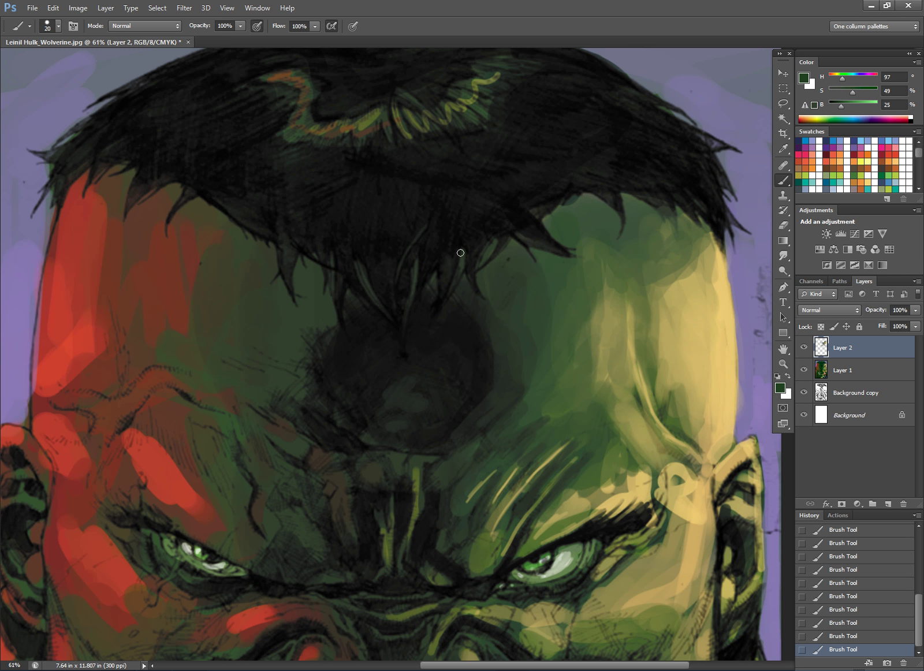
- Draw thin olive-yellow (H 53, S 47, B 62) strands on the hanging locks of the widow's peak with a size 7 brush
alt+click(633, 319)
key(bracketleft)
drag(460, 253, 443, 297)
mouse_move(477, 247)
mouse_down()
mouse_move(450, 284)
mouse_move(470, 290)
mouse_up()
mouse_move(504, 210)
mouse_down()
mouse_move(540, 249)
mouse_move(566, 248)
mouse_move(553, 248)
mouse_up()
drag(427, 232, 402, 331)
mouse_move(429, 221)
mouse_down()
mouse_move(395, 277)
mouse_move(392, 321)
mouse_up()
- Draw long olive-yellow strands through the hair on the yellow-lit side, from the crown down to the hairline
mouse_move(503, 269)
mouse_down()
mouse_move(394, 336)
mouse_move(348, 345)
mouse_up()
drag(449, 258, 469, 298)
drag(427, 243, 466, 294)
drag(456, 254, 470, 299)
mouse_move(488, 238)
mouse_down()
mouse_move(526, 286)
mouse_move(539, 286)
mouse_move(501, 221)
mouse_move(566, 322)
mouse_up()
drag(523, 239, 565, 327)
drag(509, 220, 570, 278)
drag(523, 227, 595, 308)
mouse_move(479, 204)
mouse_down()
mouse_move(560, 271)
mouse_move(582, 273)
mouse_up()
drag(503, 190, 577, 267)
mouse_move(470, 180)
mouse_down()
mouse_move(561, 215)
mouse_move(545, 211)
mouse_up()
mouse_move(444, 158)
mouse_down()
mouse_move(509, 179)
mouse_move(468, 165)
mouse_up()
mouse_move(426, 146)
mouse_down()
mouse_move(540, 197)
mouse_move(513, 179)
mouse_up()
drag(441, 190, 620, 300)
mouse_move(490, 257)
mouse_down()
mouse_move(564, 270)
mouse_move(582, 255)
mouse_move(569, 243)
mouse_move(627, 276)
mouse_up()
drag(515, 270, 616, 283)
- Radiate fine olive-yellow strands from the crown highlight downward and out toward the red-lit side of the hair
mouse_move(481, 261)
mouse_down()
mouse_move(537, 281)
mouse_move(484, 270)
mouse_move(535, 289)
mouse_move(476, 276)
mouse_move(556, 327)
mouse_up()
mouse_move(502, 289)
mouse_down()
mouse_move(548, 321)
mouse_move(566, 316)
mouse_up()
mouse_move(453, 275)
mouse_down()
mouse_move(497, 304)
mouse_move(504, 322)
mouse_move(476, 318)
mouse_up()
drag(440, 292, 478, 327)
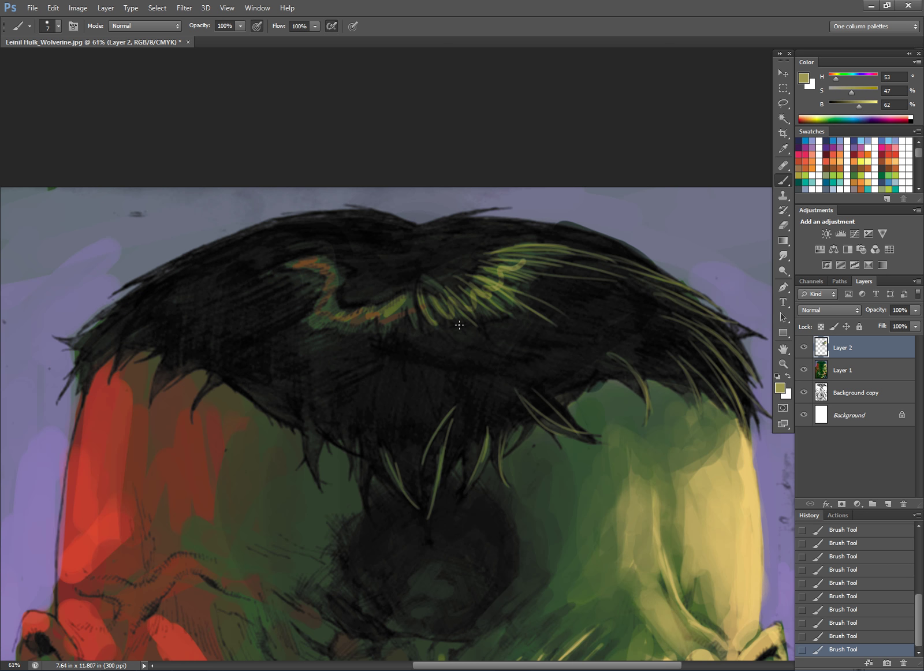
mouse_move(416, 293)
mouse_down()
mouse_move(412, 330)
mouse_move(391, 340)
mouse_up()
mouse_move(388, 297)
mouse_down()
mouse_move(362, 358)
mouse_move(361, 347)
mouse_up()
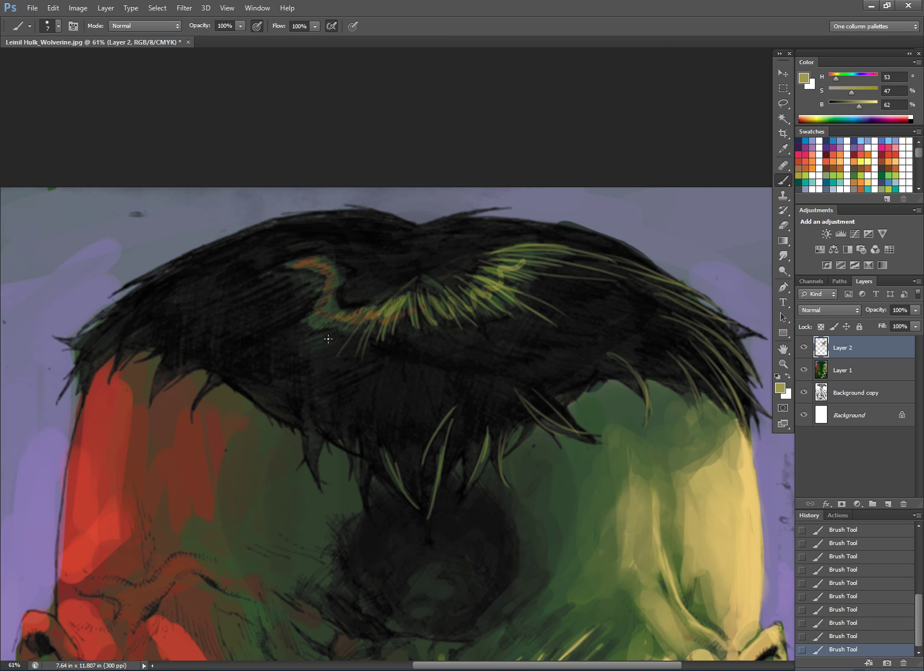
drag(370, 288, 294, 327)
drag(350, 294, 275, 331)
drag(338, 272, 253, 302)
drag(357, 254, 259, 276)
mouse_move(323, 248)
mouse_down()
mouse_move(224, 288)
mouse_move(269, 252)
mouse_up()
mouse_move(369, 260)
mouse_down()
mouse_move(292, 280)
mouse_move(286, 304)
mouse_up()
- Add olive-yellow strands across the top of the hair above the crown highlight on the yellow-lit side
drag(528, 248, 575, 245)
drag(509, 232, 596, 232)
drag(554, 235, 655, 265)
mouse_move(539, 238)
mouse_down()
mouse_move(604, 248)
mouse_move(445, 223)
mouse_up()
drag(479, 209, 416, 224)
scroll(631, 282, down, 10)
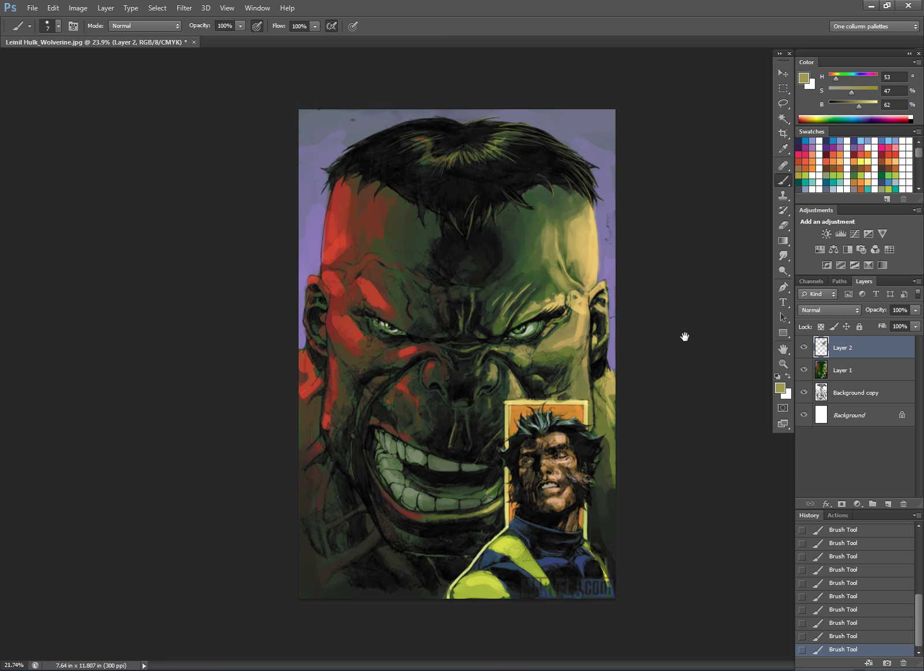
- Paint olive green (H 63, S 43, B 41) over the hatching around the wrinkle highlights above the lit brow with a larger brush
scroll(684, 337, up, 6)
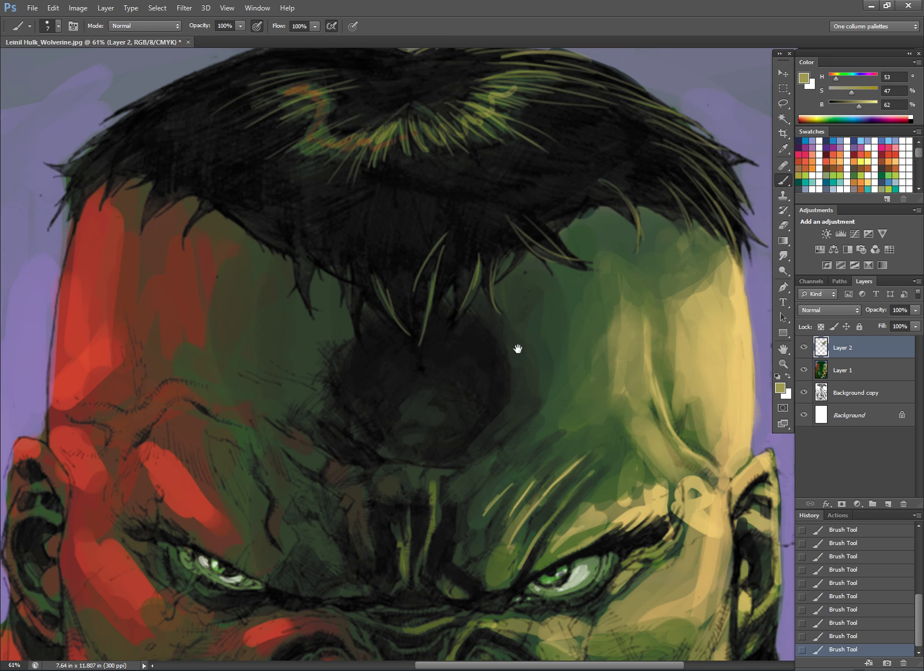
drag(518, 349, 538, 313)
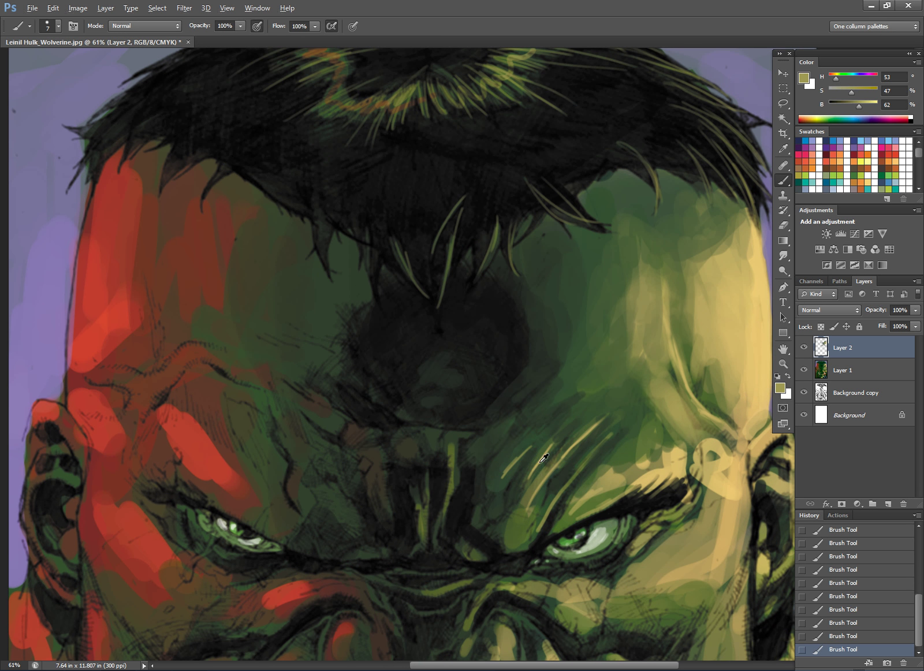
alt+click(538, 479)
key(bracketright)
key(bracketright)
key(bracketright)
mouse_move(562, 433)
mouse_down()
mouse_move(544, 450)
mouse_move(523, 438)
mouse_move(508, 465)
mouse_move(503, 431)
mouse_up()
key(bracketright)
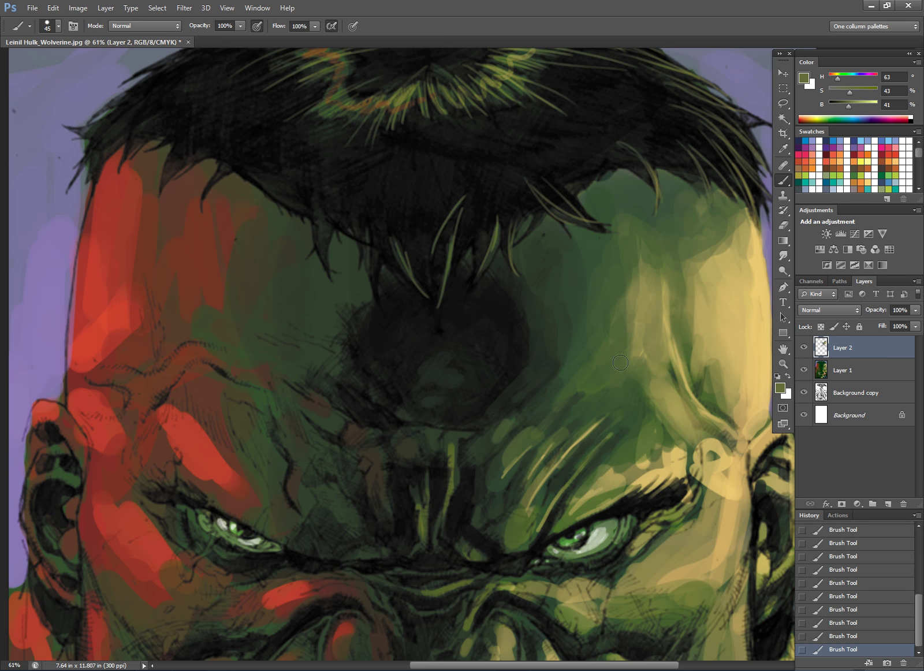
- Paint green (H 96, S 46, B 28) inside the central forehead shadow and blend dark tones over the hatching on its red-lit side, size 40
alt+click(588, 312)
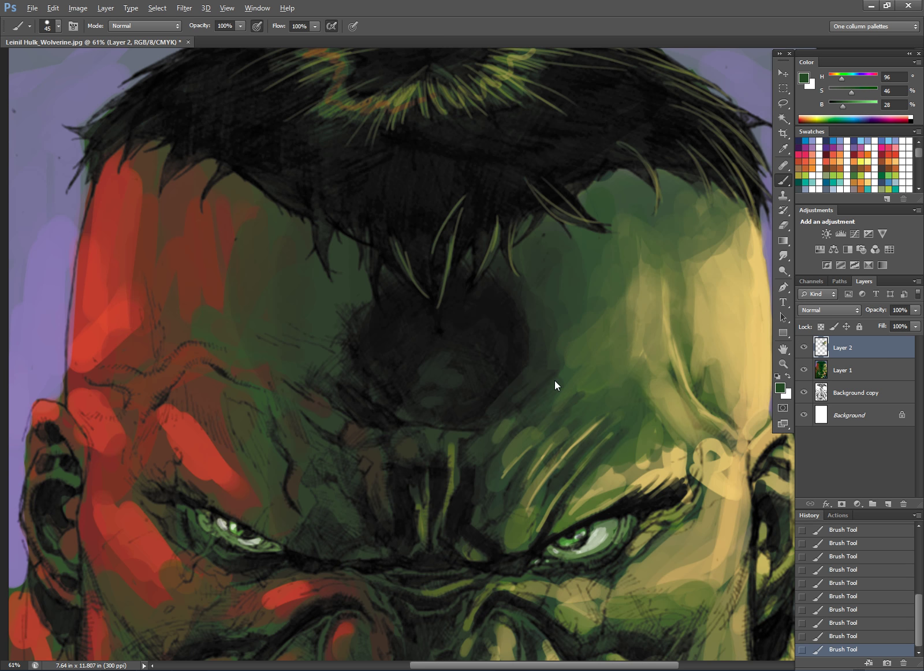
key(bracketleft)
mouse_move(437, 394)
mouse_down()
mouse_move(454, 377)
mouse_move(447, 364)
mouse_move(470, 358)
mouse_move(465, 366)
mouse_up()
drag(501, 414, 576, 443)
alt+click(367, 346)
alt+click(433, 368)
mouse_move(416, 354)
mouse_down()
mouse_move(408, 334)
mouse_move(372, 363)
mouse_move(407, 386)
mouse_up()
alt+click(329, 344)
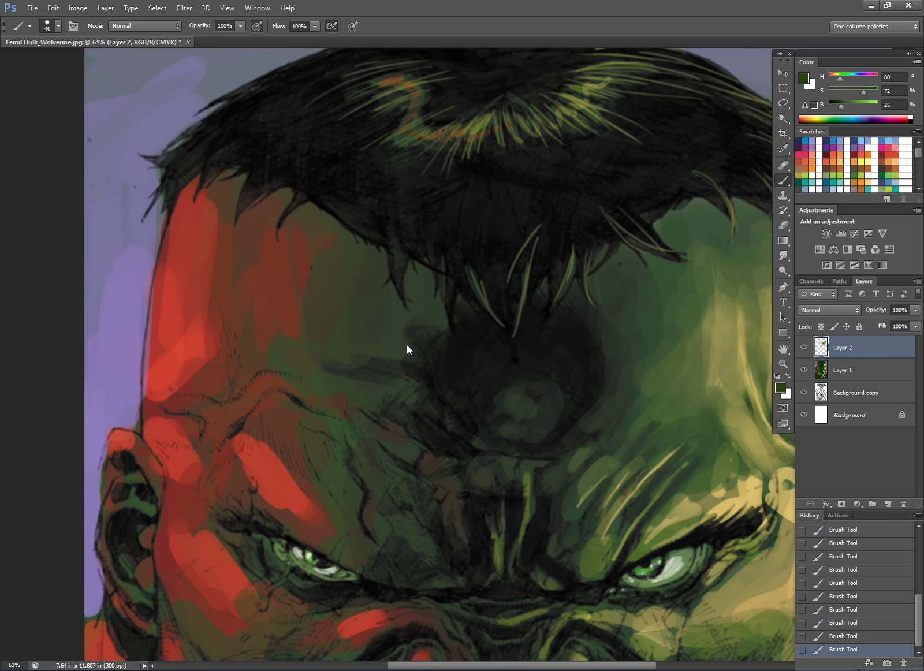
- Cover the green patch in the central forehead shadow with near-black (H 120, S 50, B 8) using a size 45 brush
scroll(429, 389, down, 5)
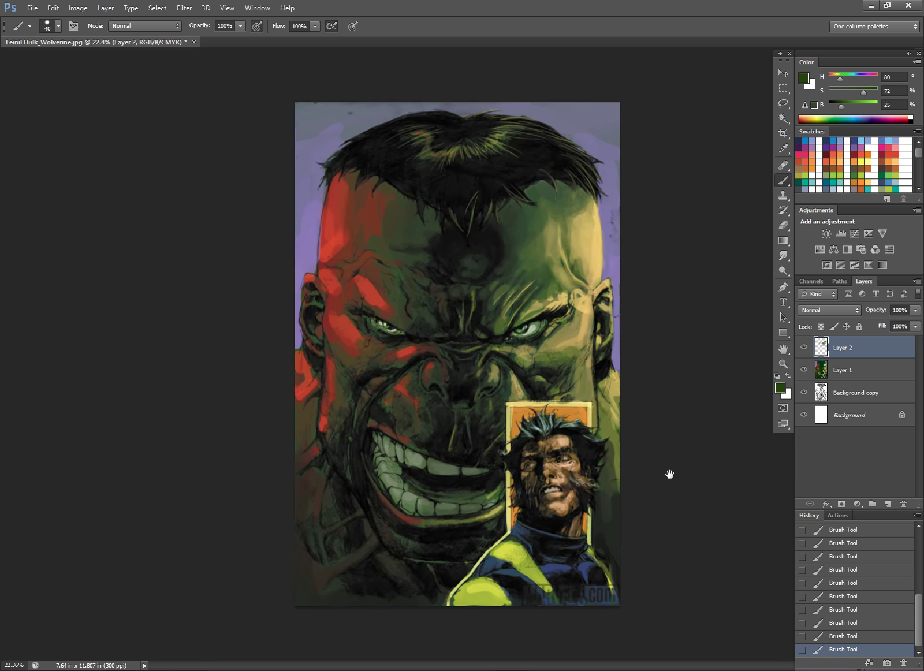
scroll(565, 425, up, 1)
alt+click(485, 220)
key(bracketright)
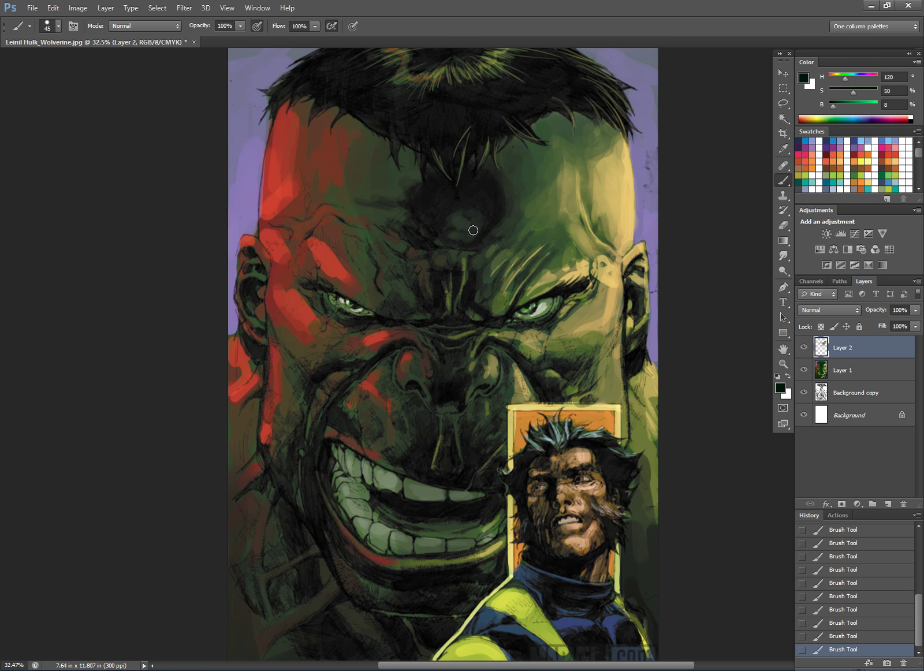
mouse_move(461, 220)
mouse_down()
mouse_move(474, 213)
mouse_move(458, 242)
mouse_up()
- Blend dark green (H 98, S 53, B 18) over the central forehead shadow towards the yellow-lit side with a size 90 brush
alt+click(516, 200)
key(bracketright)
key(bracketright)
key(bracketright)
key(bracketright)
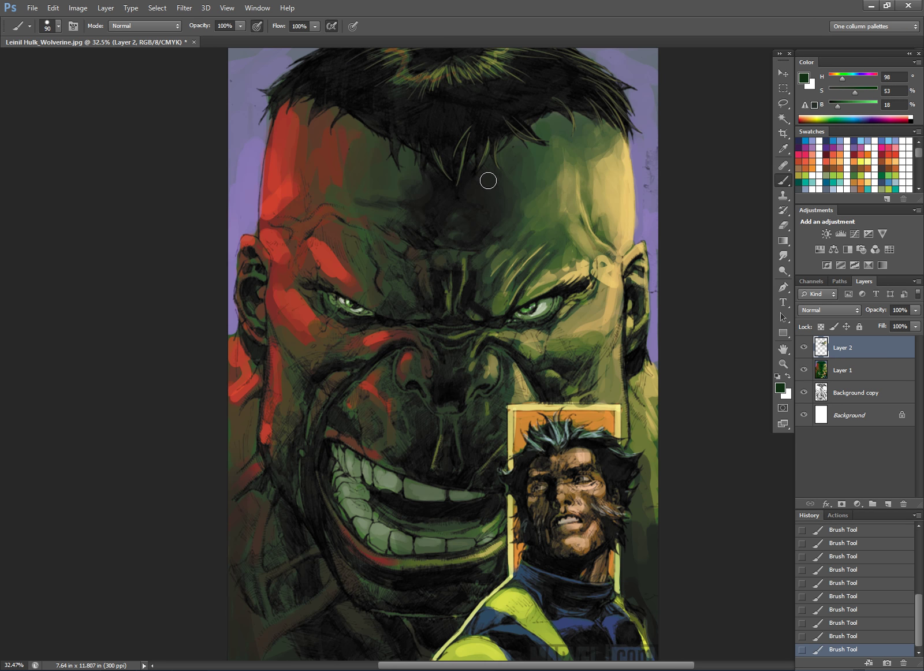
- Paint olive greens (H 74, S 56, B 31 and H 79, S 46, B 32) between the brows and above the lit brow, size 35
scroll(613, 167, down, 3)
scroll(485, 312, up, 4)
key(bracketleft)
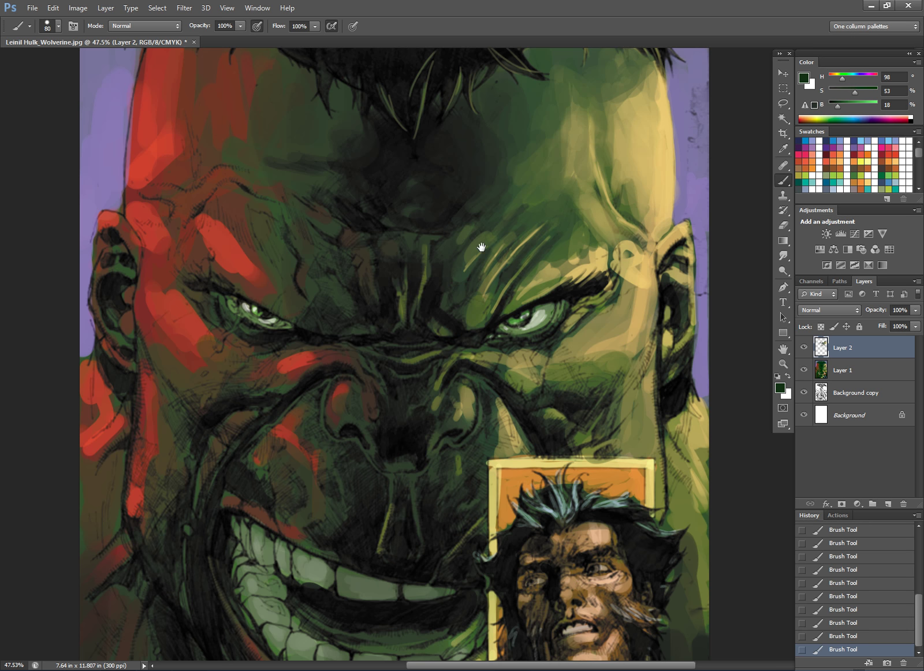
scroll(481, 247, up, 4)
alt+click(404, 245)
key(bracketleft)
key(bracketleft)
key(bracketleft)
key(bracketleft)
key(bracketleft)
key(bracketleft)
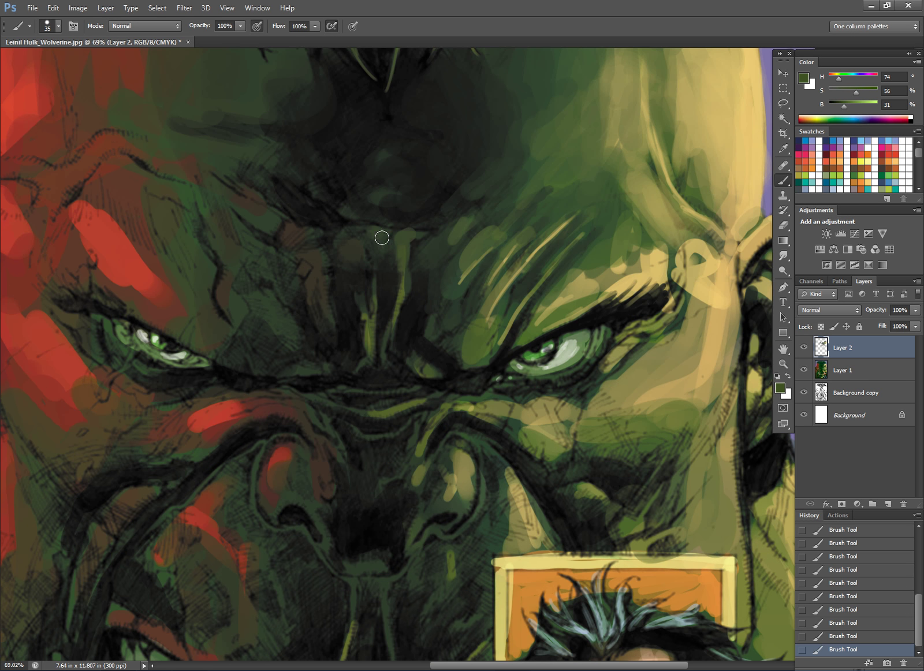
drag(404, 260, 415, 303)
alt+click(484, 259)
drag(480, 263, 511, 234)
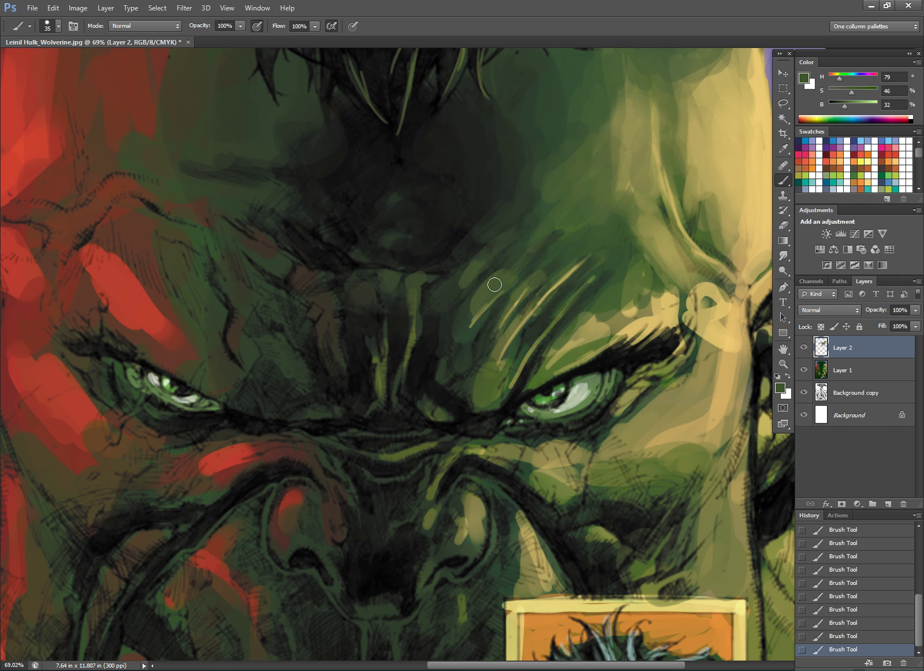
- Add olive accents (H 60, S 41, B 46) between the brows, above the red-side eye and along the forehead crease, sizes 15 and 8
alt+click(479, 313)
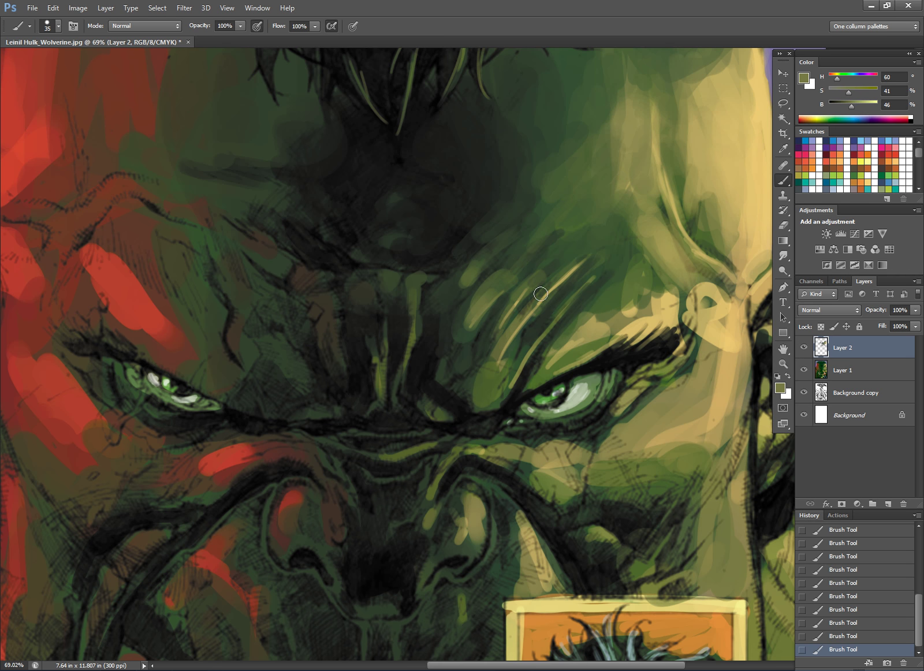
mouse_move(461, 354)
mouse_down()
mouse_move(446, 373)
mouse_move(444, 394)
mouse_up()
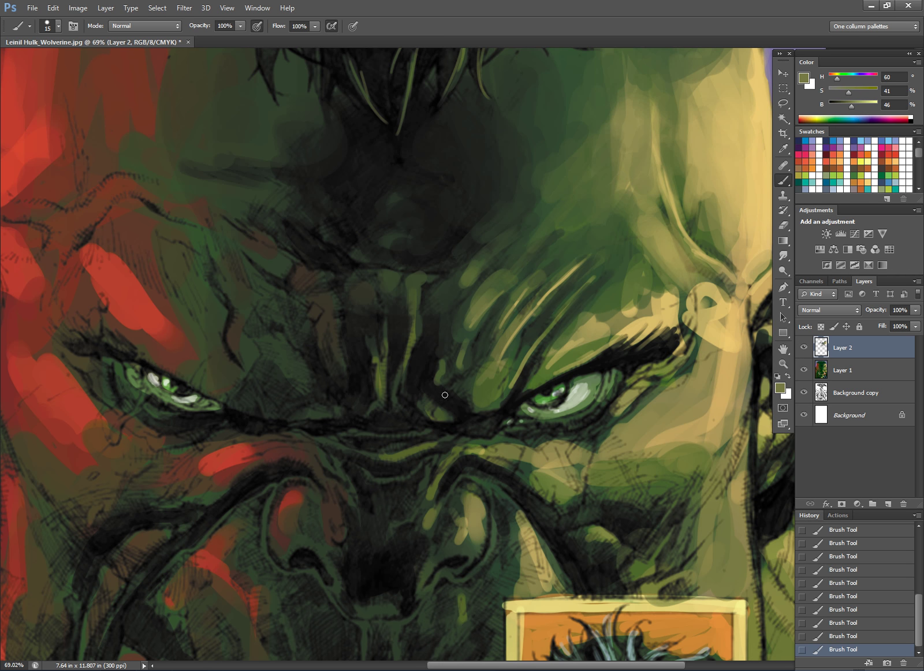
drag(392, 372, 399, 403)
mouse_move(335, 411)
mouse_down()
mouse_move(299, 411)
mouse_move(276, 335)
mouse_move(284, 336)
mouse_up()
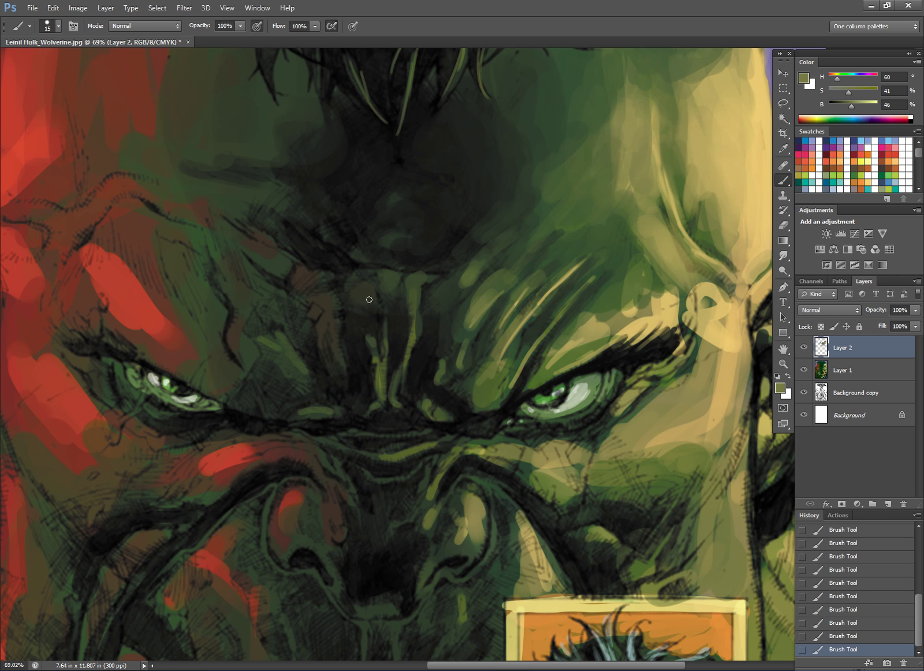
drag(416, 278, 438, 276)
drag(454, 256, 488, 235)
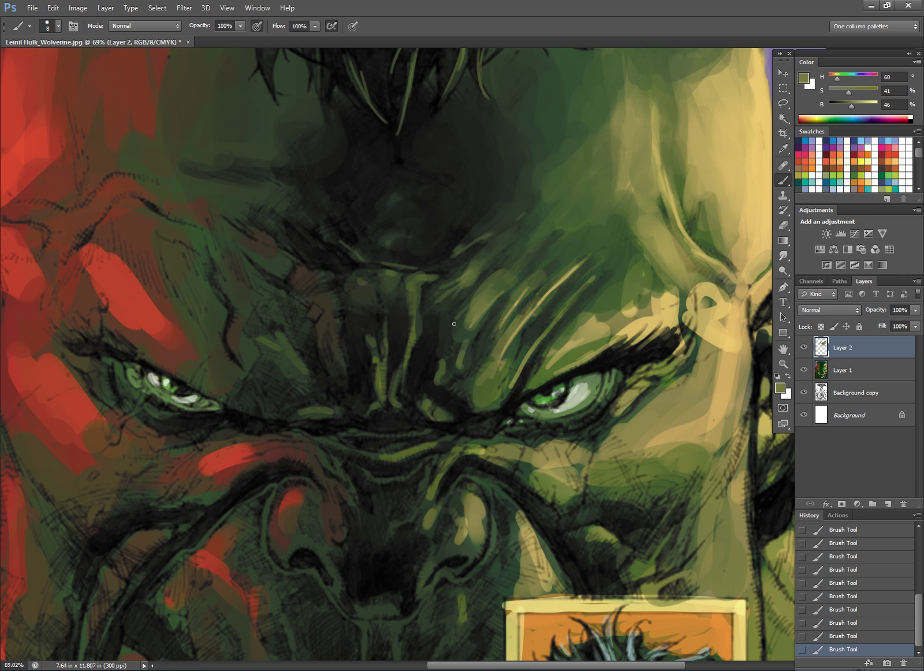
- Paint olive yellow (H 55, S 44, B 55) over the wrinkles above the lit eye and the outer end of its brow
alt+click(515, 338)
alt+click(573, 331)
drag(546, 359, 529, 387)
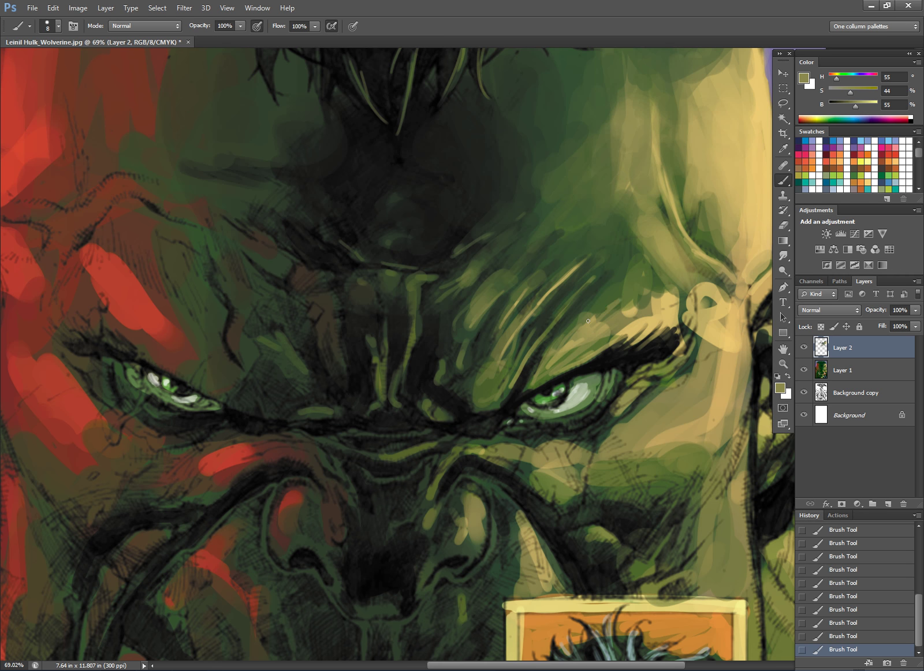
key(bracketright)
key(bracketright)
key(bracketright)
mouse_move(620, 271)
mouse_down()
mouse_move(610, 293)
mouse_move(634, 293)
mouse_move(611, 272)
mouse_move(650, 310)
mouse_move(650, 296)
mouse_move(641, 332)
mouse_move(618, 346)
mouse_move(676, 321)
mouse_move(678, 301)
mouse_move(669, 323)
mouse_move(695, 340)
mouse_up()
- Blend light tan (H 46, S 48, B 78) over the patch between the lit brow's outer end and the temple, size 30
alt+click(601, 250)
alt+click(691, 361)
alt+click(718, 309)
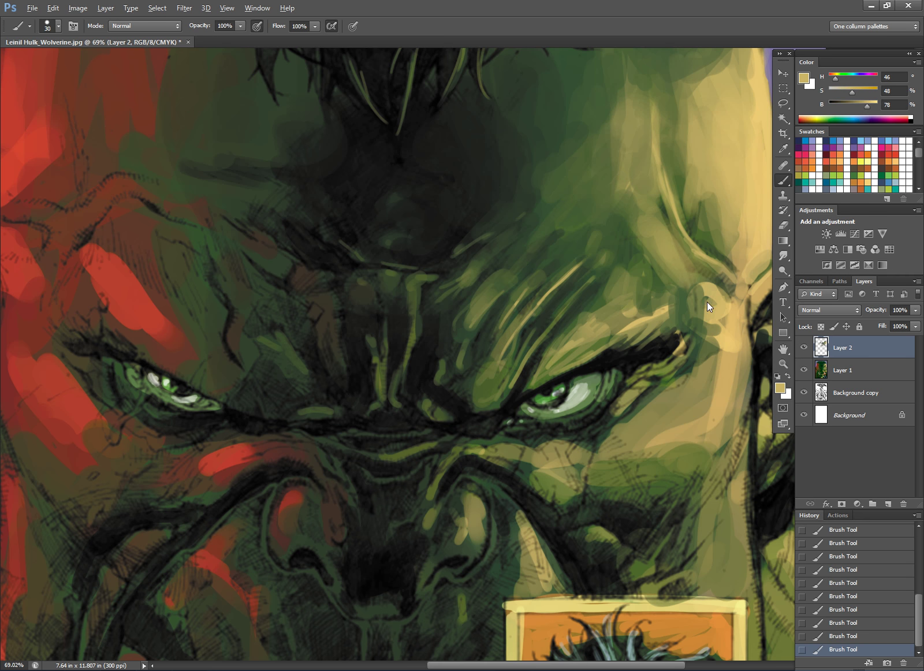
mouse_move(681, 276)
mouse_down()
mouse_move(674, 291)
mouse_move(635, 283)
mouse_move(629, 272)
mouse_move(604, 298)
mouse_move(595, 280)
mouse_up()
- Paint olive (H 62, S 44, B 48) over the forehead just above the lit brow's wrinkle highlights with a size 30 brush
scroll(600, 231, down, 5)
scroll(693, 374, down, 4)
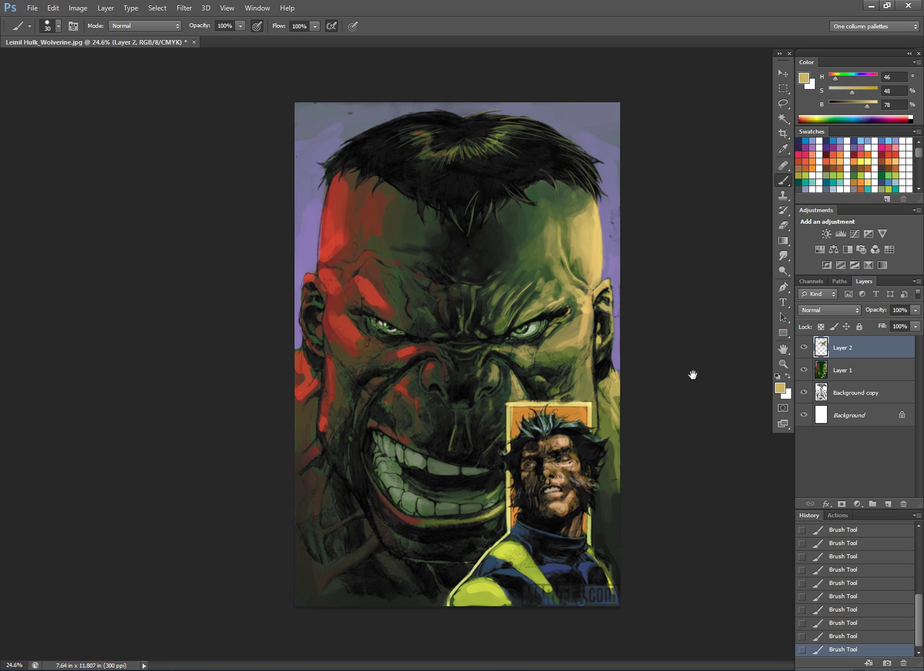
scroll(546, 258, up, 5)
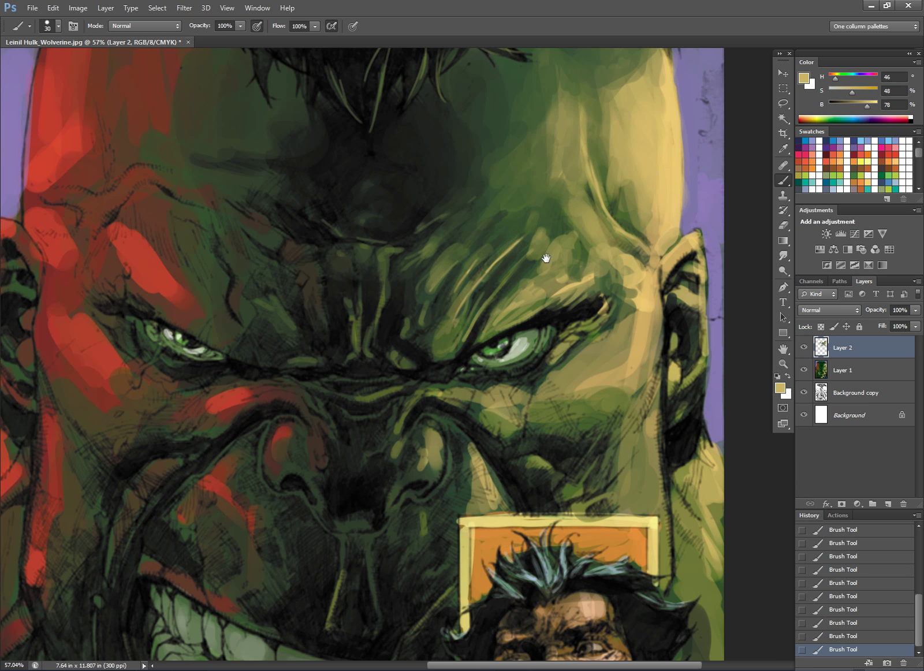
alt+click(522, 218)
alt+click(508, 256)
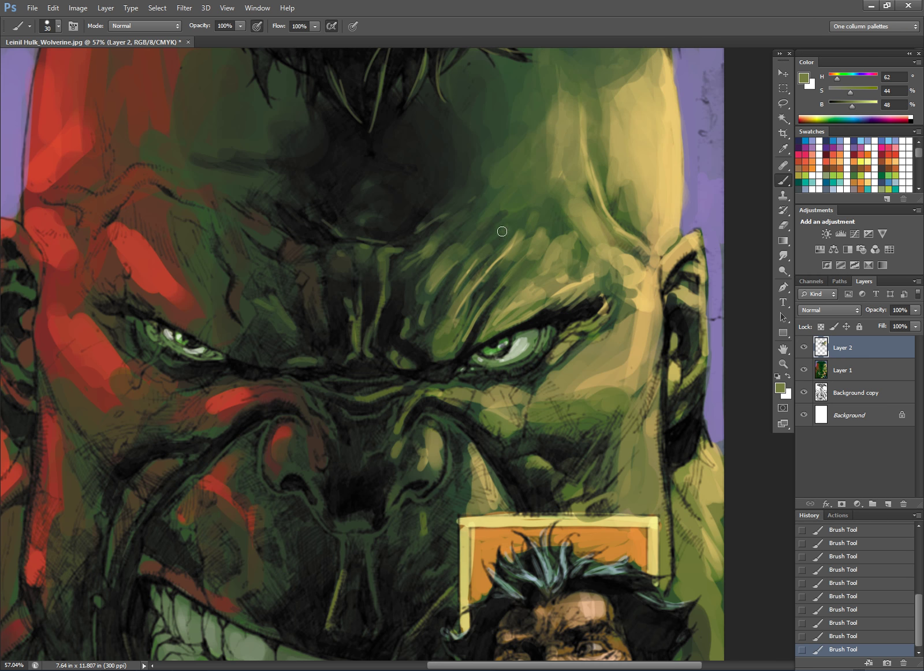
drag(502, 231, 491, 251)
- Paint green (H 81, S 54, B 31) around the outer corner of the lit eye and brow with a size 10 brush
scroll(545, 198, down, 8)
scroll(619, 312, up, 4)
alt+click(518, 199)
alt+click(555, 168)
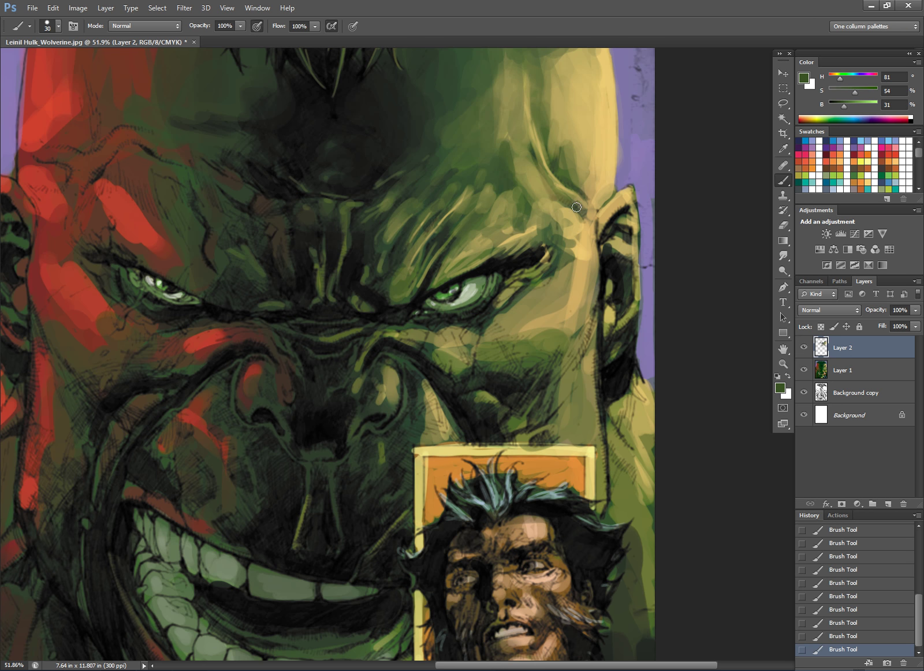
scroll(554, 234, up, 3)
key(bracketleft)
key(bracketleft)
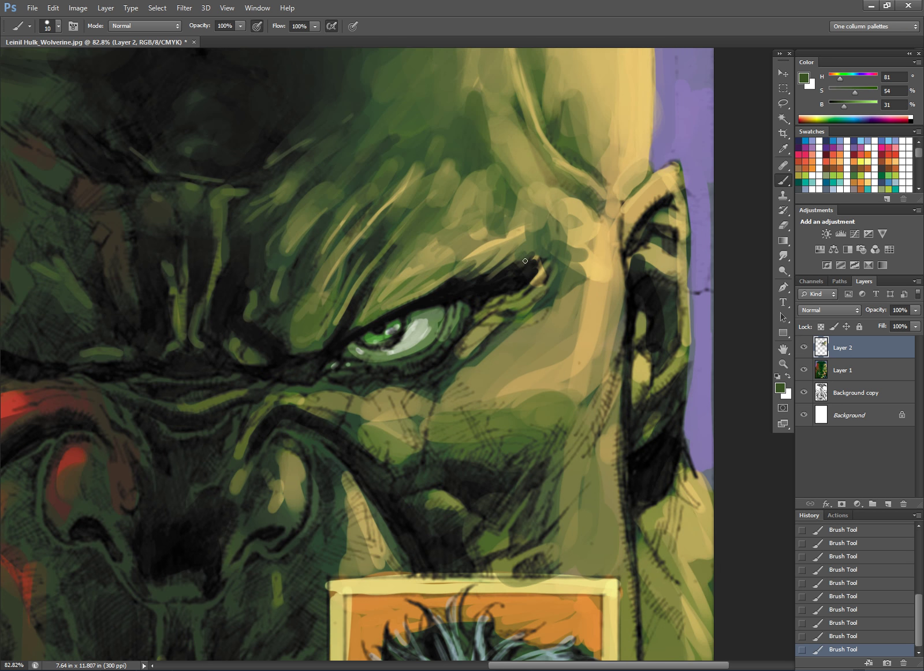
mouse_move(549, 262)
mouse_down()
mouse_move(529, 292)
mouse_move(551, 278)
mouse_move(510, 314)
mouse_up()
- Add thin tan wrinkle highlights (H 43, S 49, B 87) around the outer lids and corner of the lit eye, size 8
alt+click(589, 269)
key(bracketleft)
key(bracketleft)
mouse_move(553, 269)
mouse_down()
mouse_move(524, 285)
mouse_move(540, 261)
mouse_move(466, 300)
mouse_move(464, 314)
mouse_move(445, 320)
mouse_move(411, 360)
mouse_move(436, 338)
mouse_move(424, 360)
mouse_up()
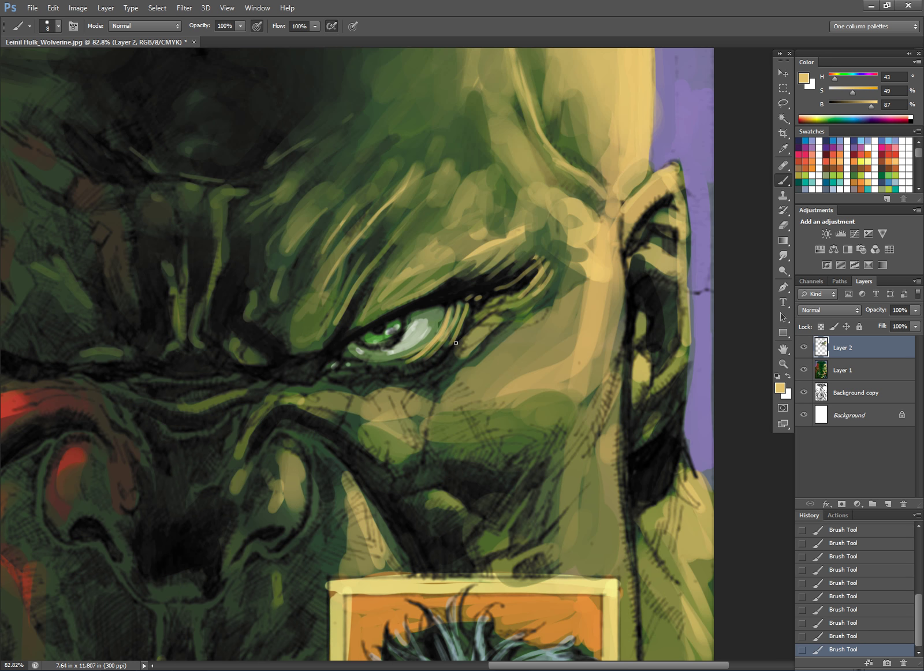
mouse_move(499, 316)
mouse_down()
mouse_move(468, 341)
mouse_move(485, 322)
mouse_up()
mouse_move(539, 301)
mouse_down()
mouse_move(510, 317)
mouse_move(513, 308)
mouse_move(538, 314)
mouse_move(528, 319)
mouse_up()
drag(588, 275, 564, 286)
- Dab small light-yellow texture strokes (H 43, S 50, B 89) beside the lit brow's outer end and highlight the upper ear, size 8
alt+click(600, 270)
mouse_move(583, 264)
mouse_down()
mouse_move(565, 267)
mouse_move(562, 255)
mouse_move(574, 258)
mouse_up()
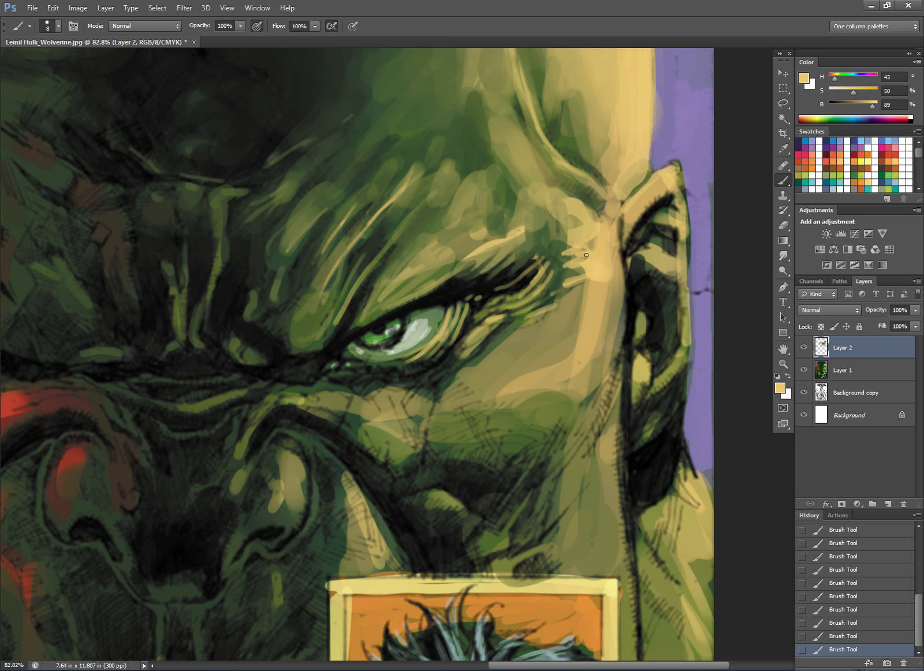
mouse_move(546, 218)
mouse_down()
mouse_move(532, 246)
mouse_move(546, 225)
mouse_up()
drag(662, 169, 669, 165)
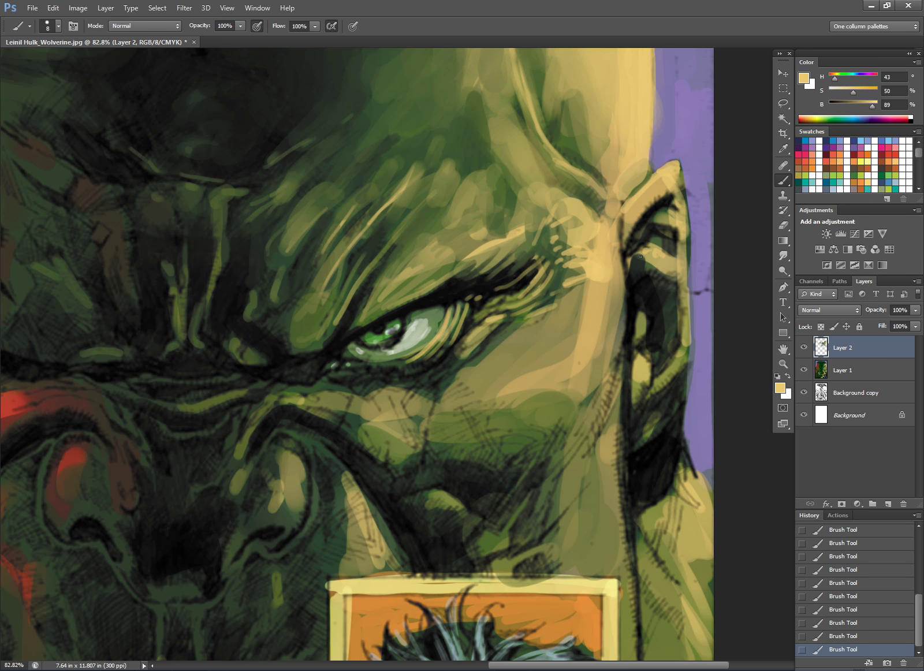
drag(648, 219, 634, 239)
drag(626, 219, 626, 237)
- Paint a sampled skin tone down the hatched cheek edge in front of the yellow-lit ear
alt+click(662, 221)
mouse_move(623, 222)
mouse_down()
mouse_move(612, 397)
mouse_move(599, 423)
mouse_up()
drag(611, 371, 591, 448)
- Blend sampled yellow over the face edge beside the ear and green (H 76, S 41, B 35) along the temple vein, size 10
alt+click(607, 338)
alt+click(612, 268)
key(bracketright)
key(bracketright)
mouse_move(614, 269)
mouse_down()
mouse_move(614, 246)
mouse_move(620, 274)
mouse_move(613, 196)
mouse_move(596, 206)
mouse_move(609, 227)
mouse_up()
alt+click(594, 188)
drag(592, 202, 605, 227)
drag(633, 292, 608, 597)
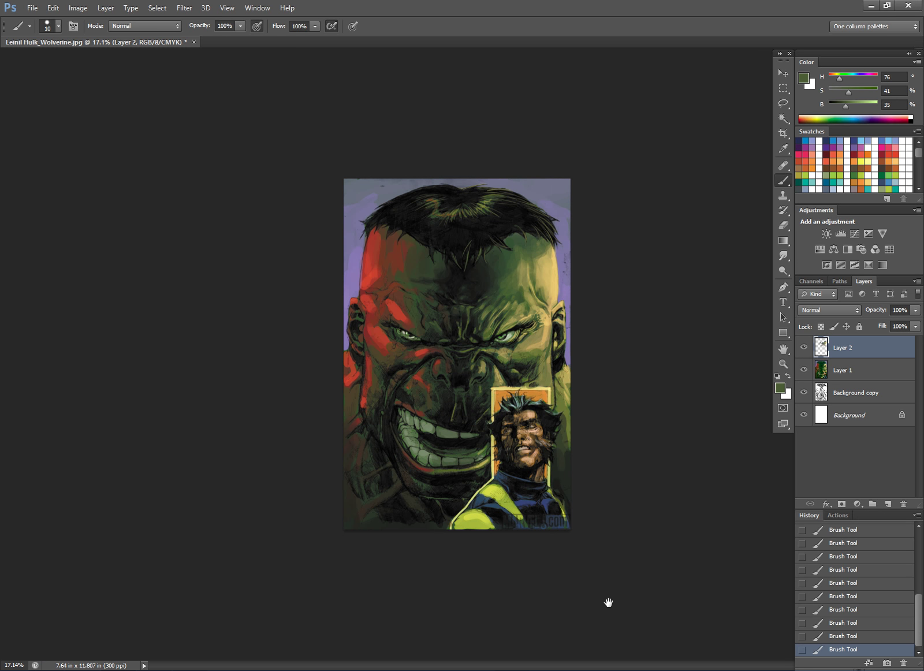
- Smooth the upper cheek between the lit eye and ear with sampled tan (H 42, S 50, B 77) using a larger brush
scroll(608, 602, down, 1)
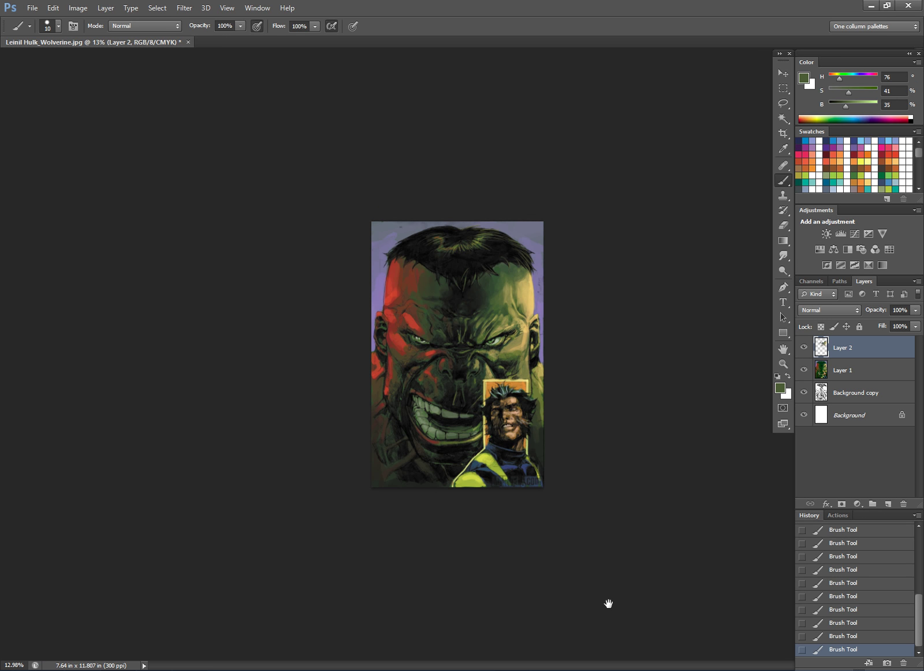
scroll(608, 603, up, 2)
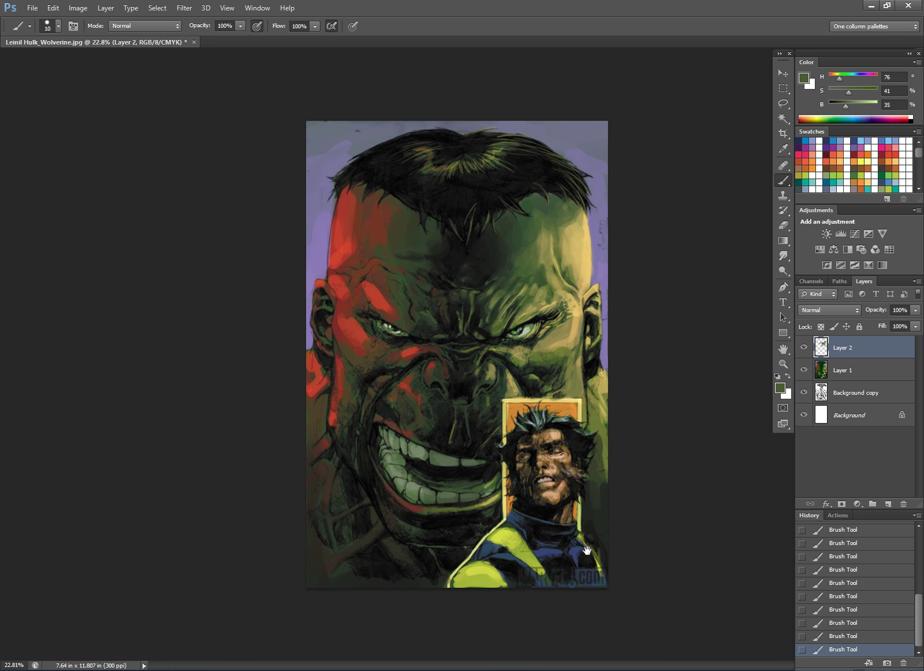
scroll(587, 550, up, 1)
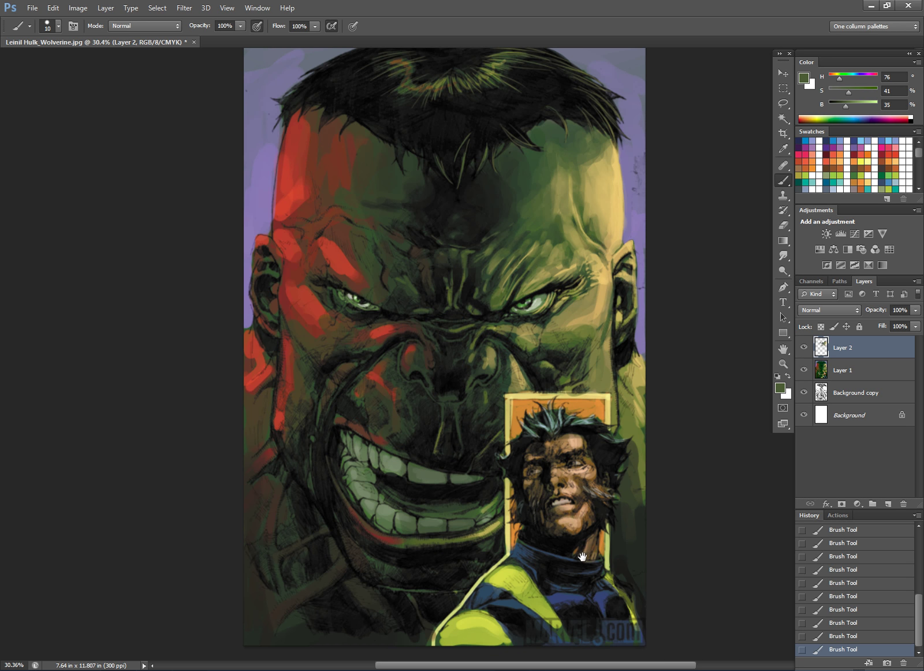
scroll(587, 553, up, 3)
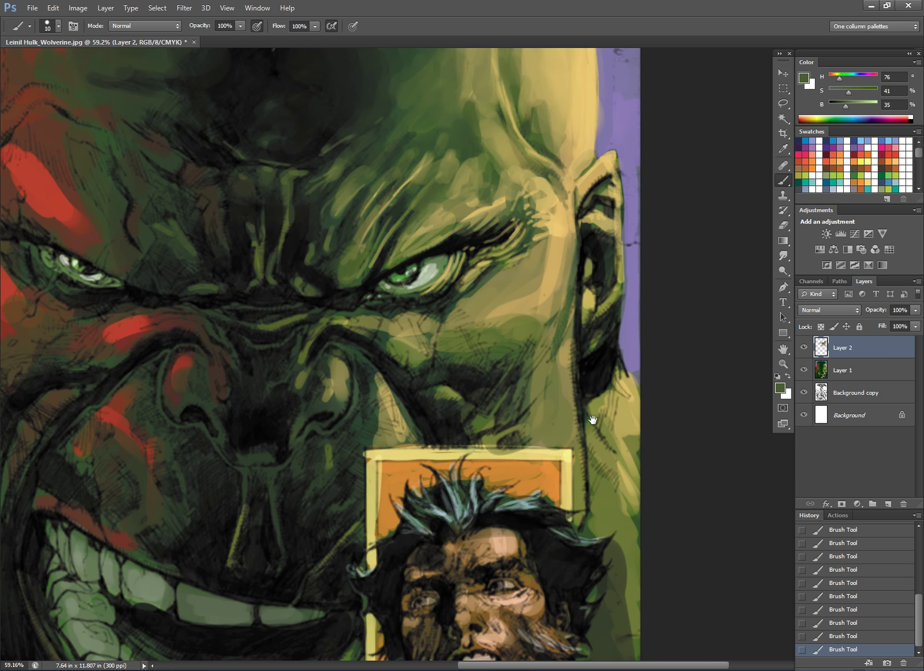
alt+click(566, 278)
key(bracketright)
mouse_move(575, 243)
mouse_down()
mouse_move(568, 297)
mouse_move(550, 333)
mouse_move(531, 314)
mouse_up()
alt+click(542, 293)
key(bracketright)
key(bracketright)
mouse_move(539, 251)
mouse_down()
mouse_move(535, 283)
mouse_move(527, 270)
mouse_move(528, 292)
mouse_move(487, 309)
mouse_up()
key(bracketleft)
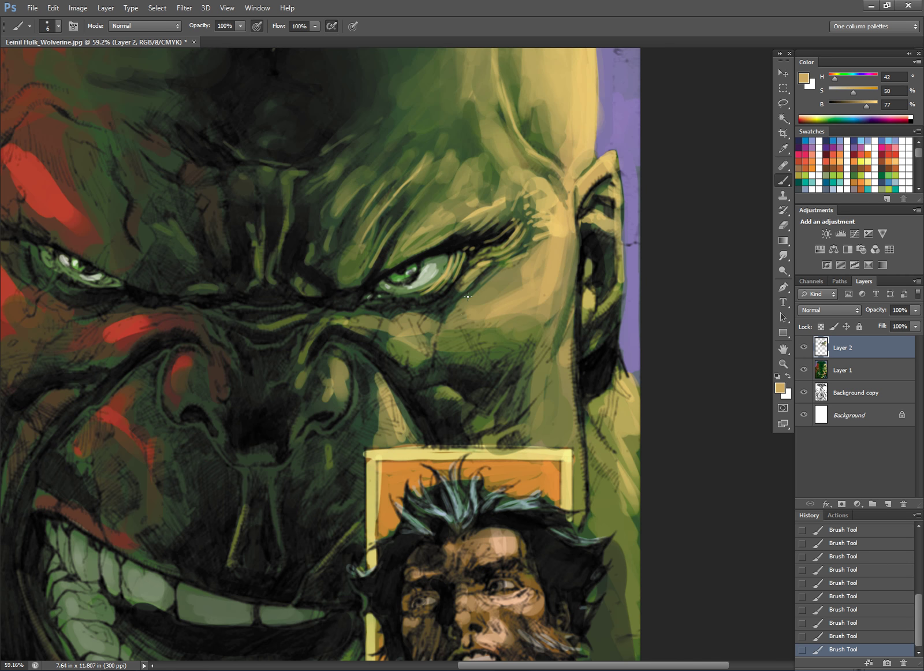
- Draw thin tan wrinkle highlights (H 42, S 50, B 77) from the lit eye's inner corner across the nose bridge, size 6
scroll(468, 296, up, 2)
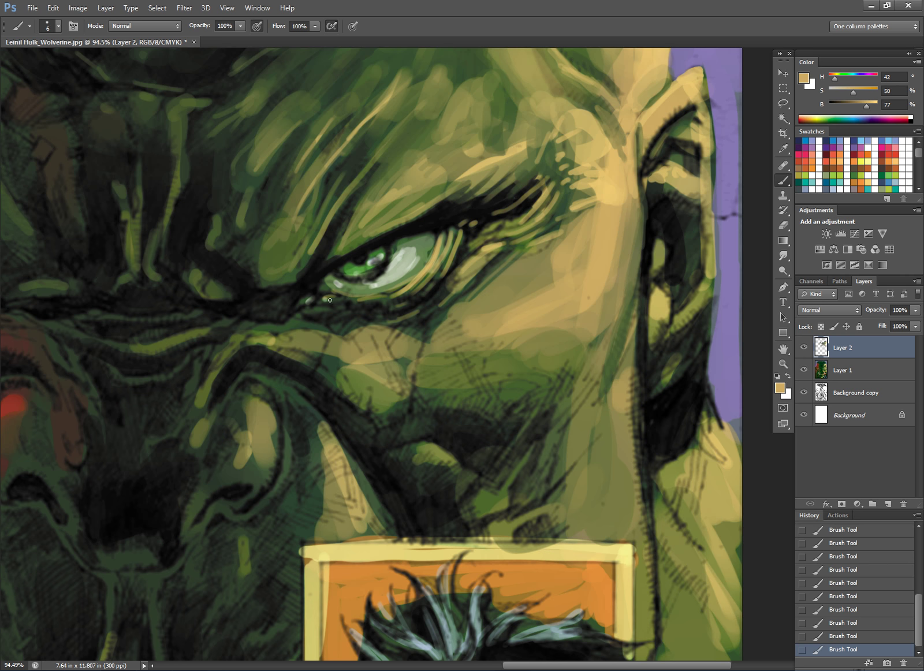
mouse_move(296, 316)
mouse_down()
mouse_move(247, 327)
mouse_move(224, 323)
mouse_move(229, 313)
mouse_move(198, 312)
mouse_move(125, 320)
mouse_move(146, 334)
mouse_up()
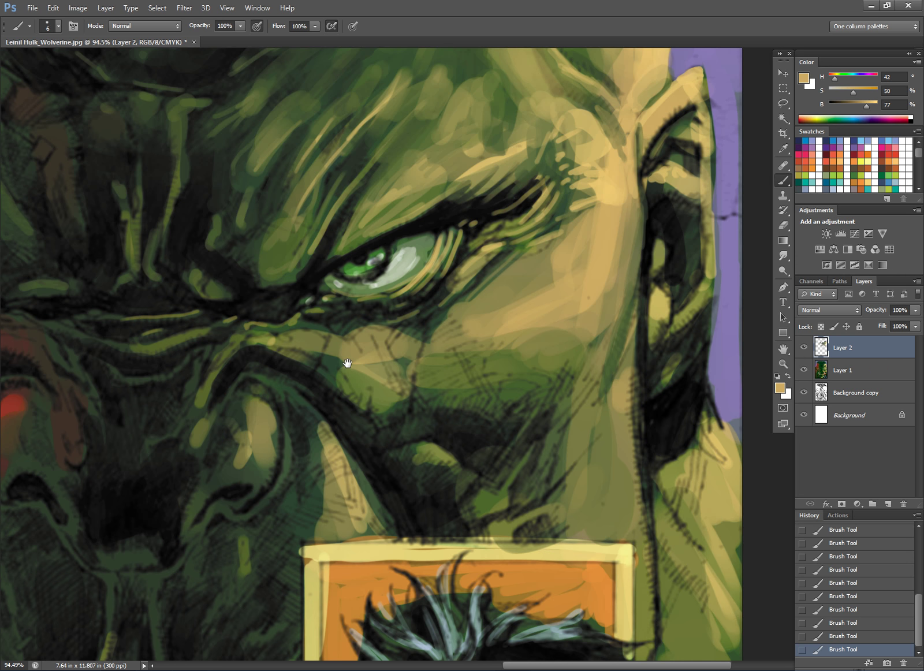
drag(296, 360, 534, 345)
mouse_move(374, 364)
mouse_down()
mouse_move(394, 364)
mouse_move(446, 332)
mouse_up()
drag(448, 332, 415, 388)
drag(425, 366, 433, 353)
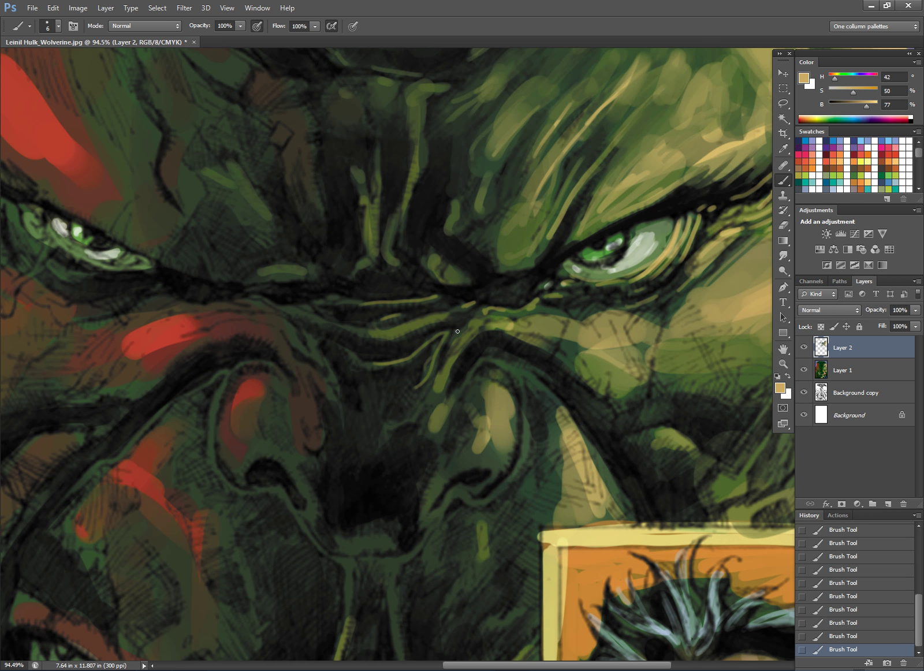
- Add thin tan wrinkle lines under the lit eye and touch up the eyeball with pale green (H 81, S 14, B 74), size 7
mouse_move(512, 317)
mouse_down()
mouse_move(617, 292)
mouse_move(646, 299)
mouse_move(694, 271)
mouse_move(634, 316)
mouse_up()
drag(698, 290, 673, 310)
mouse_move(749, 245)
mouse_down()
mouse_move(708, 287)
mouse_move(657, 287)
mouse_move(624, 250)
mouse_move(594, 294)
mouse_move(573, 292)
mouse_up()
alt+click(610, 266)
key(bracketright)
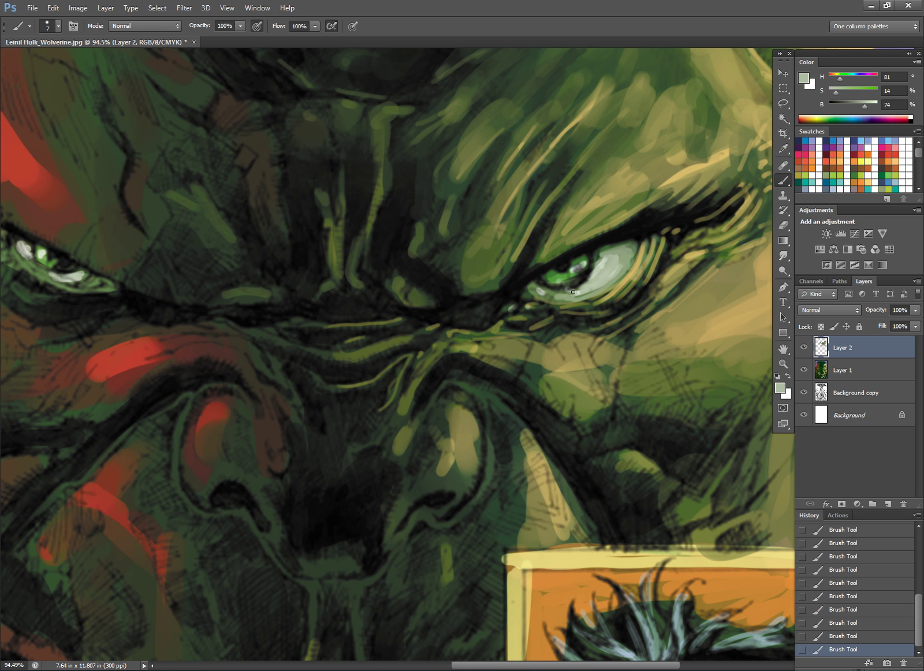
- Paint olive-yellow strokes (H 47, S 47, B 73) over the lit brow and down the outer side of the eye, size 7
alt+click(716, 159)
drag(679, 189, 719, 184)
drag(761, 226, 657, 371)
scroll(657, 371, down, 3)
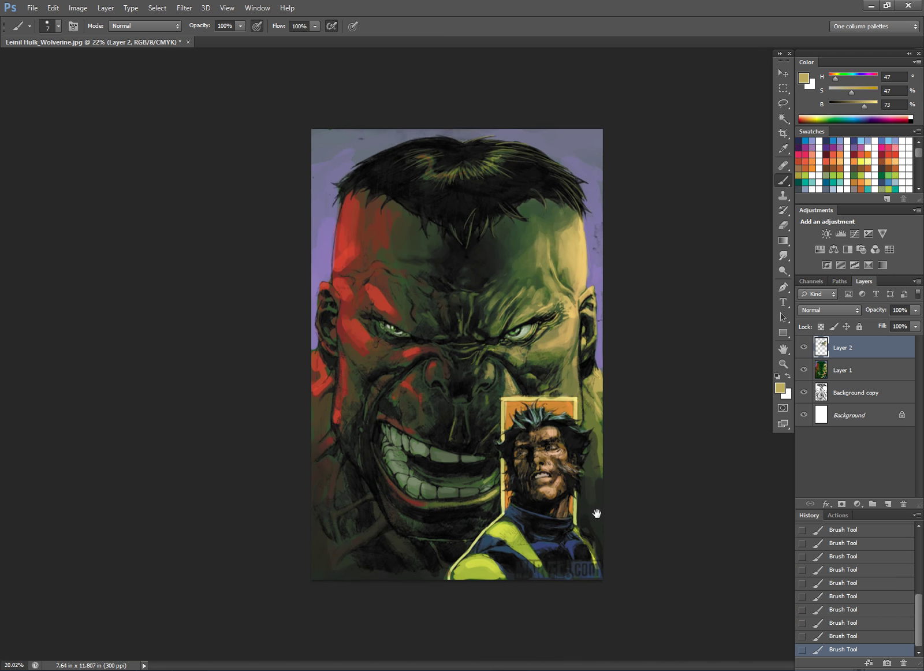
scroll(729, 558, up, 1)
scroll(729, 558, up, 2)
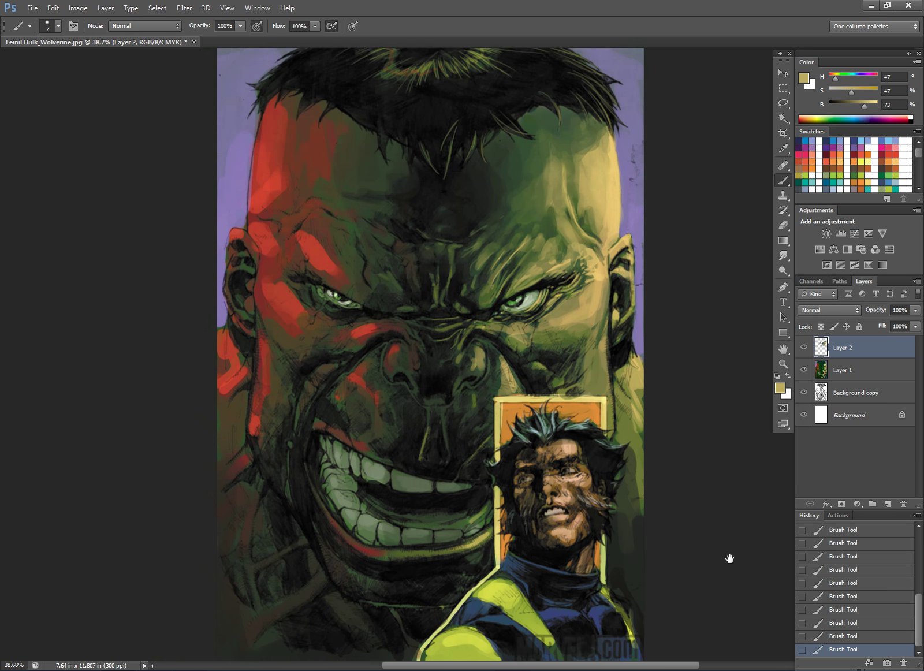
scroll(729, 559, down, 2)
scroll(678, 503, down, 1)
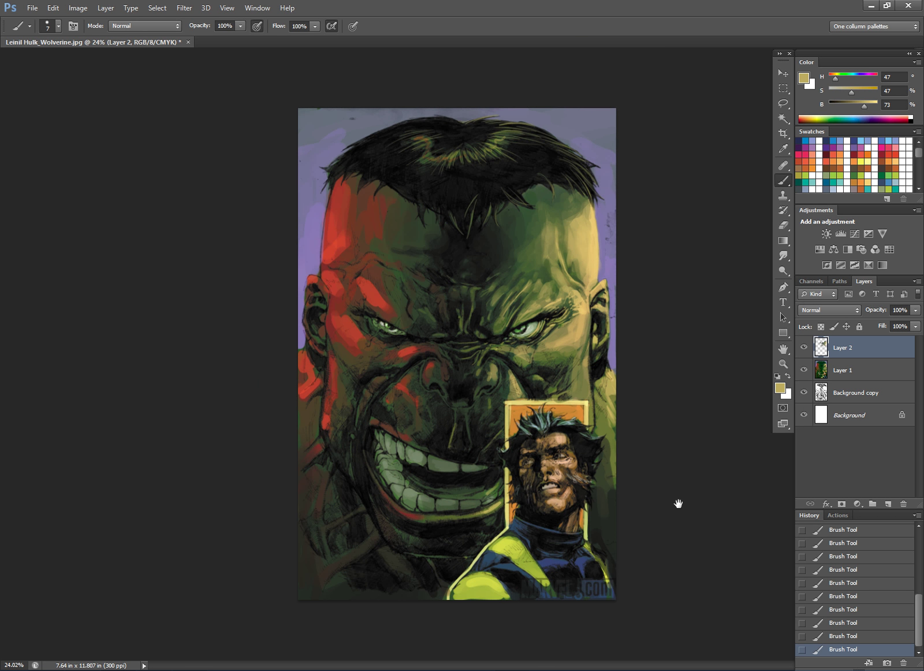
scroll(677, 504, up, 1)
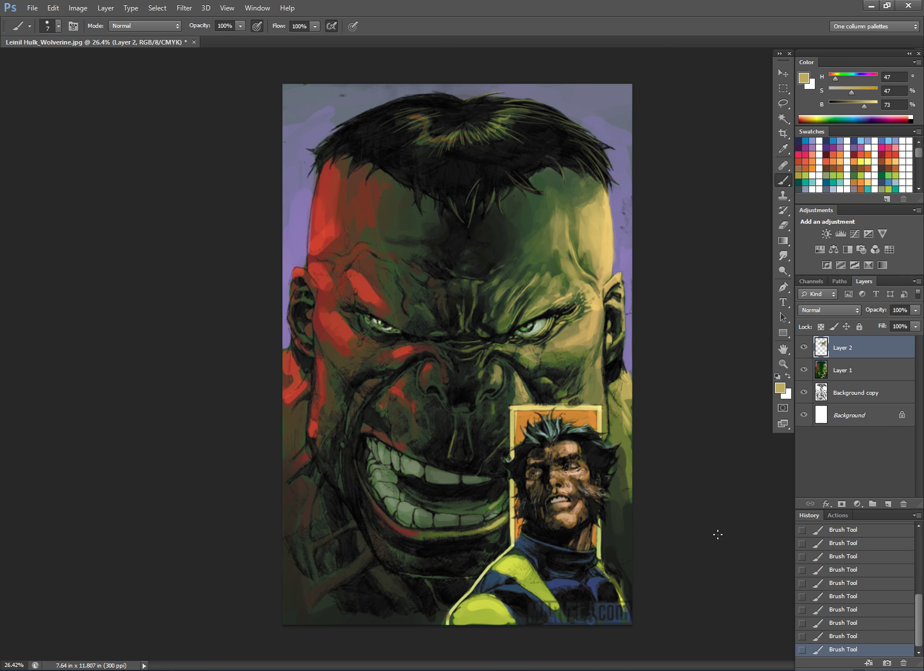
- Blend green (H 81, S 47, B 34) and nearby sampled tones over the forehead above the lit brow's wrinkles, size 70
alt+click(541, 260)
key(bracketright)
key(bracketright)
drag(532, 284, 541, 266)
alt+click(506, 285)
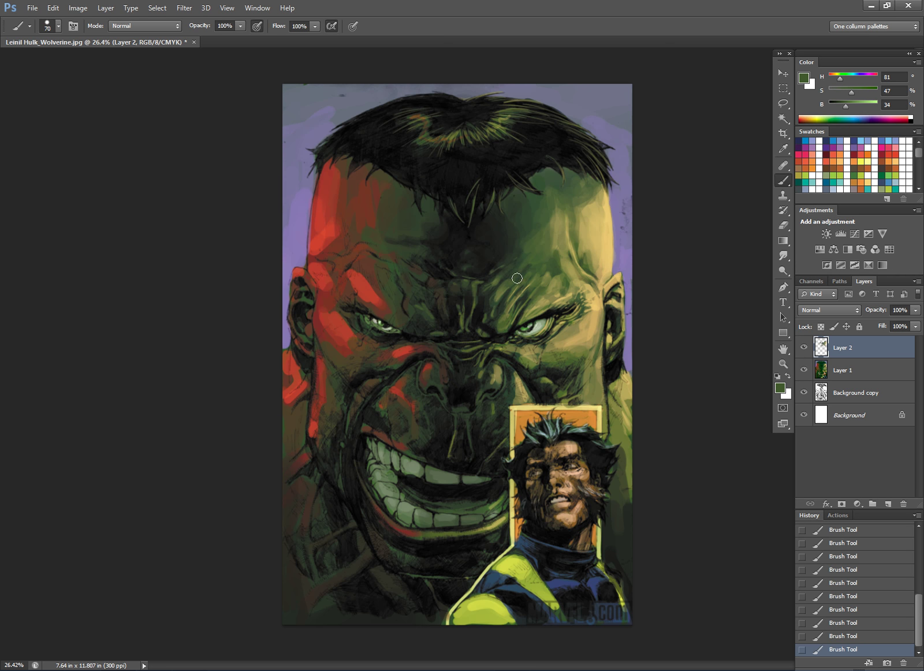
alt+click(538, 255)
mouse_move(534, 254)
mouse_down()
mouse_move(520, 259)
mouse_move(526, 252)
mouse_move(536, 265)
mouse_move(525, 278)
mouse_move(546, 280)
mouse_move(556, 253)
mouse_move(537, 275)
mouse_move(558, 282)
mouse_up()
- Soften the upper forehead on the yellow-lit side with muted green (H 74, S 38, B 39) using a size 90 brush
key(bracketright)
key(bracketright)
alt+click(574, 192)
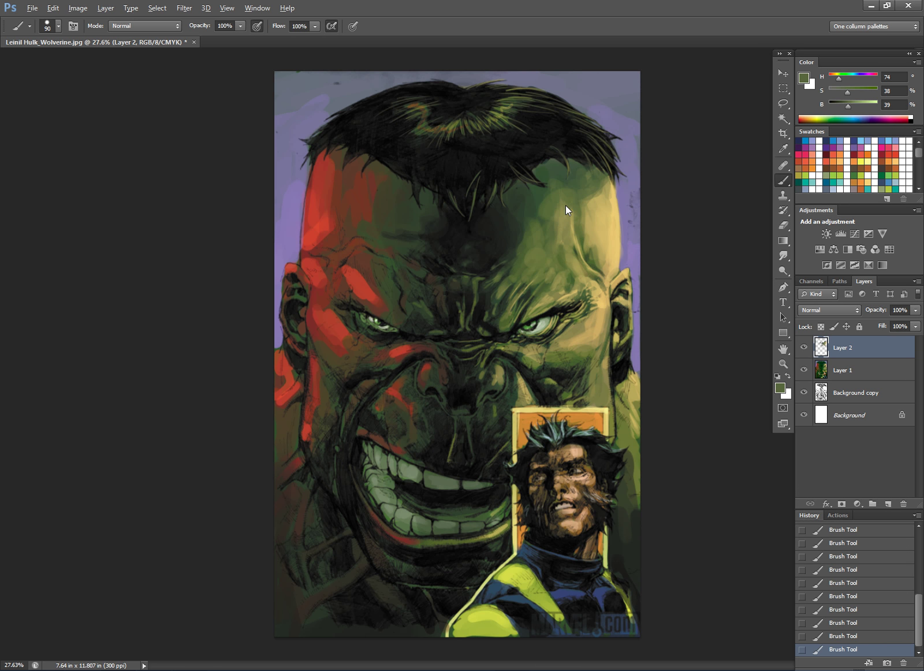
alt+click(530, 209)
alt+click(530, 215)
- Blend olive yellow (H 48, S 47, B 69) into the lit edge of the forehead below the hairline, reducing the brush to size 45
alt+click(588, 189)
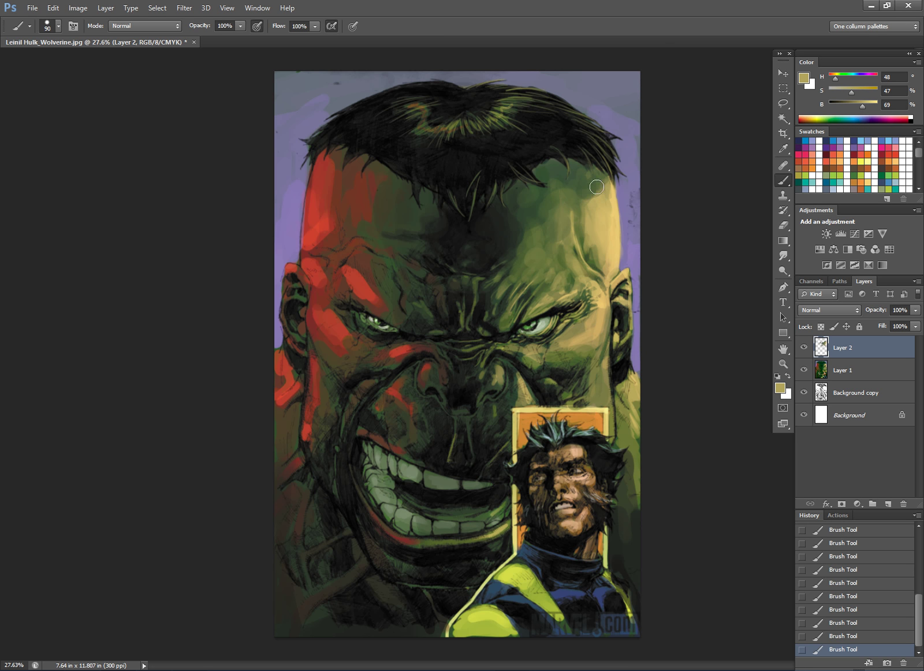
key(bracketleft)
key(bracketleft)
key(bracketleft)
key(bracketleft)
key(bracketleft)
scroll(623, 219, down, 10)
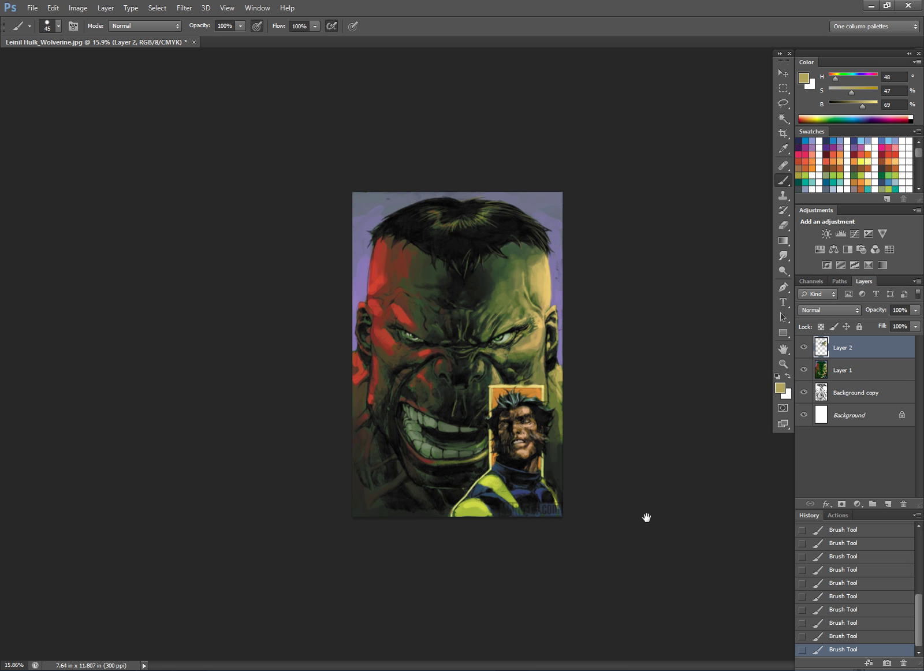
scroll(678, 486, up, 4)
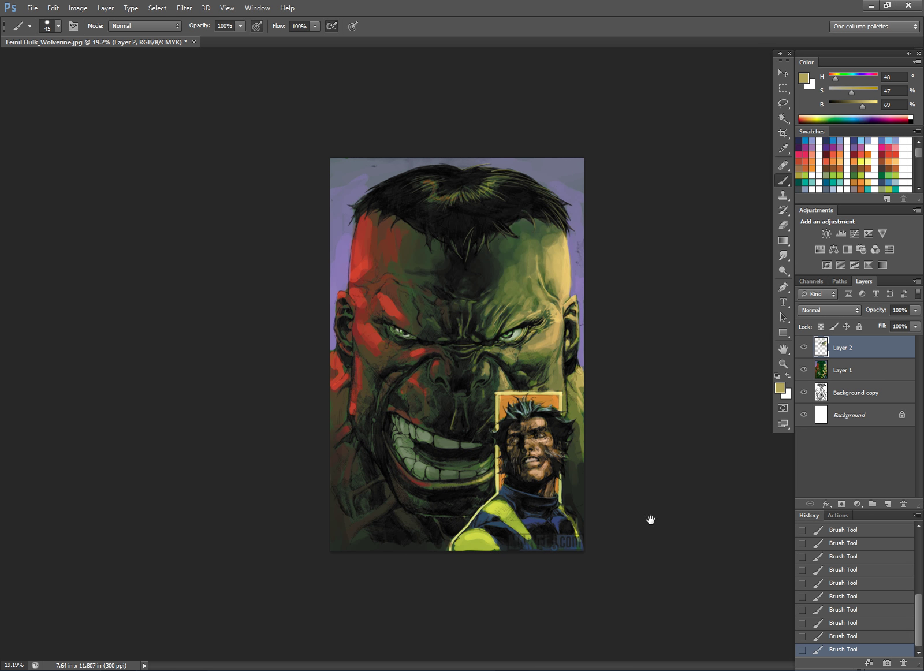